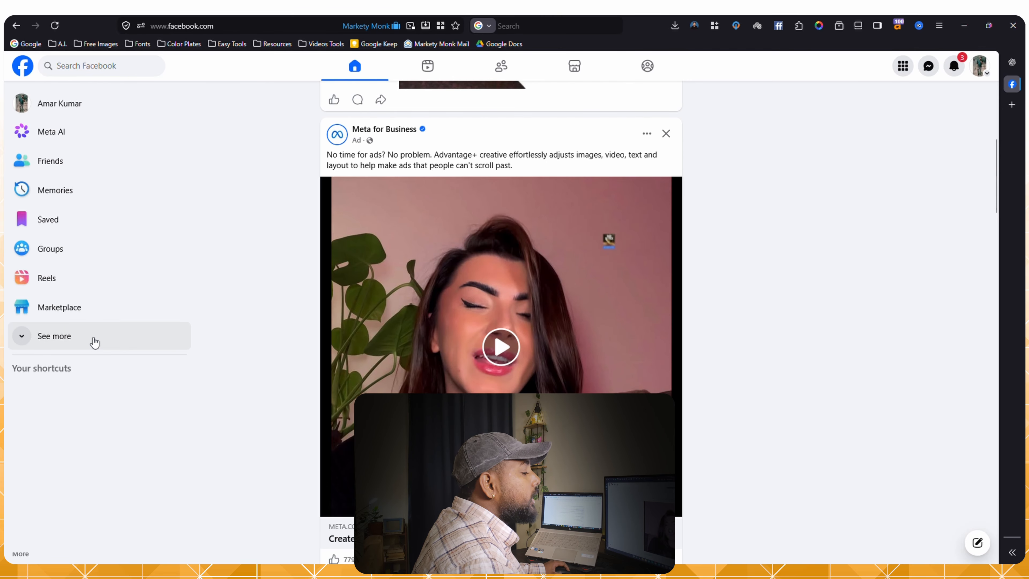
Step: Open the Marketing Monk Ads Manager from Facebook and create a new Auction campaign with the Leads objective
{"action": "left_click", "coordinate": [94, 342]}
{"action": "left_click", "coordinate": [95, 342]}
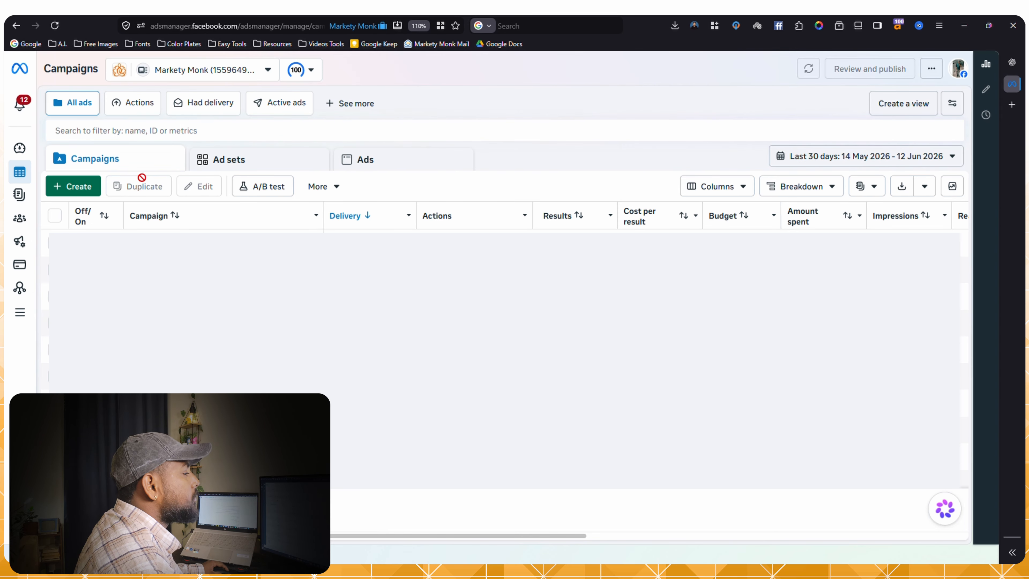
{"action": "left_click", "coordinate": [73, 186]}
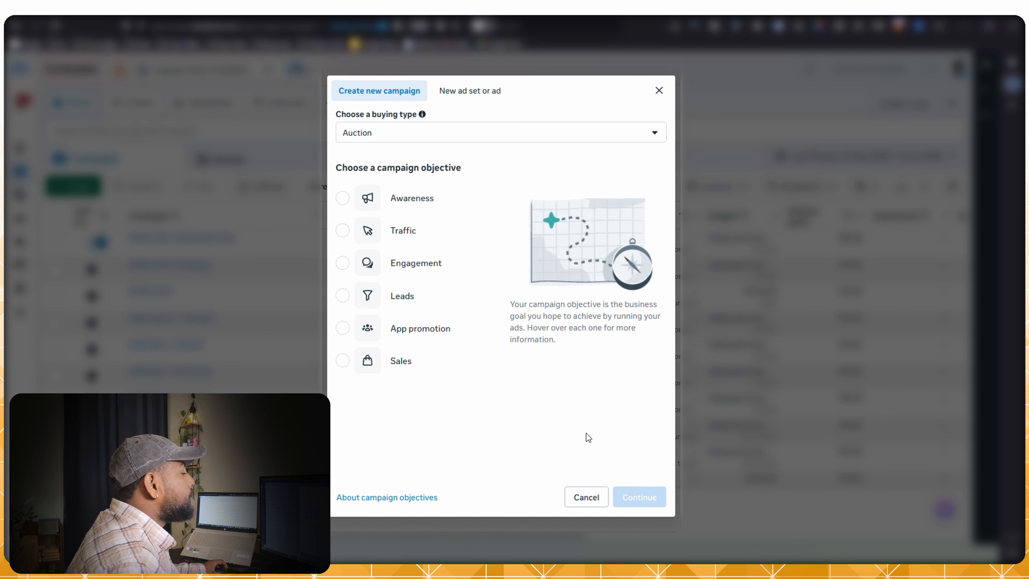
{"action": "mouse_move", "coordinate": [428, 196]}
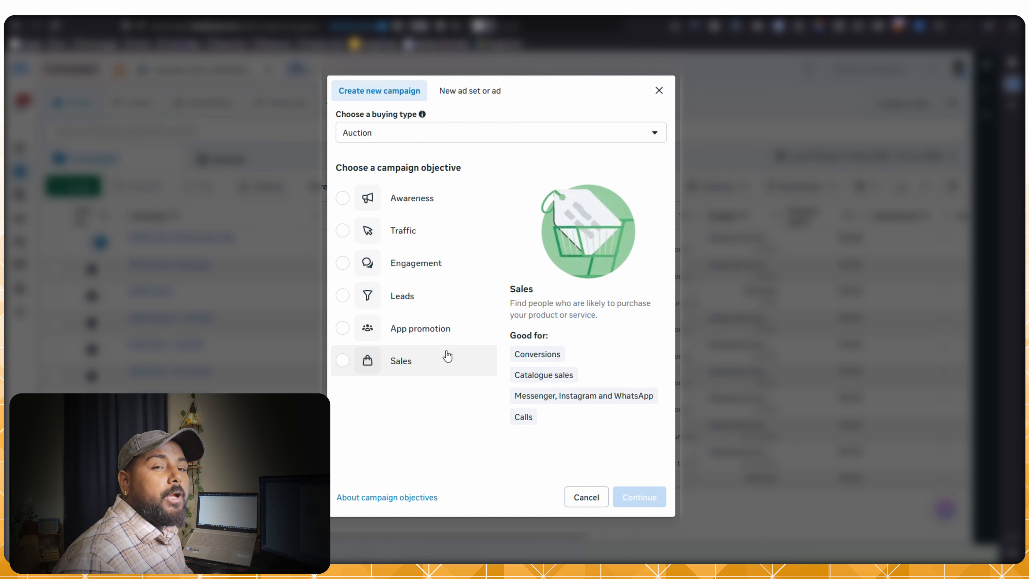
{"action": "left_click", "coordinate": [429, 312]}
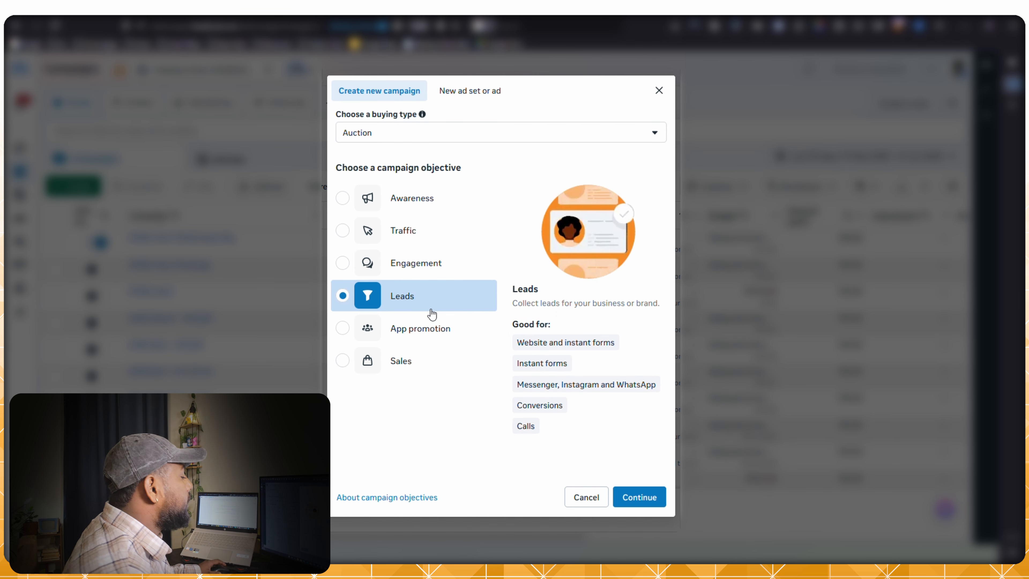
{"action": "left_click", "coordinate": [658, 497]}
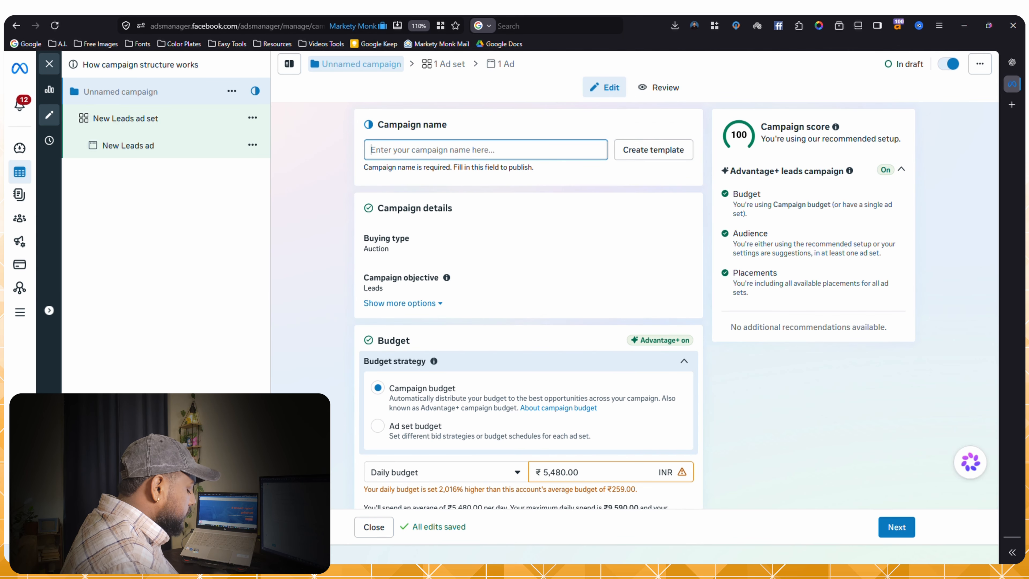
Step: Name the campaign "SMGE 5 - 13 June" and copy that name
{"action": "type", "text": "SMGE 5"}
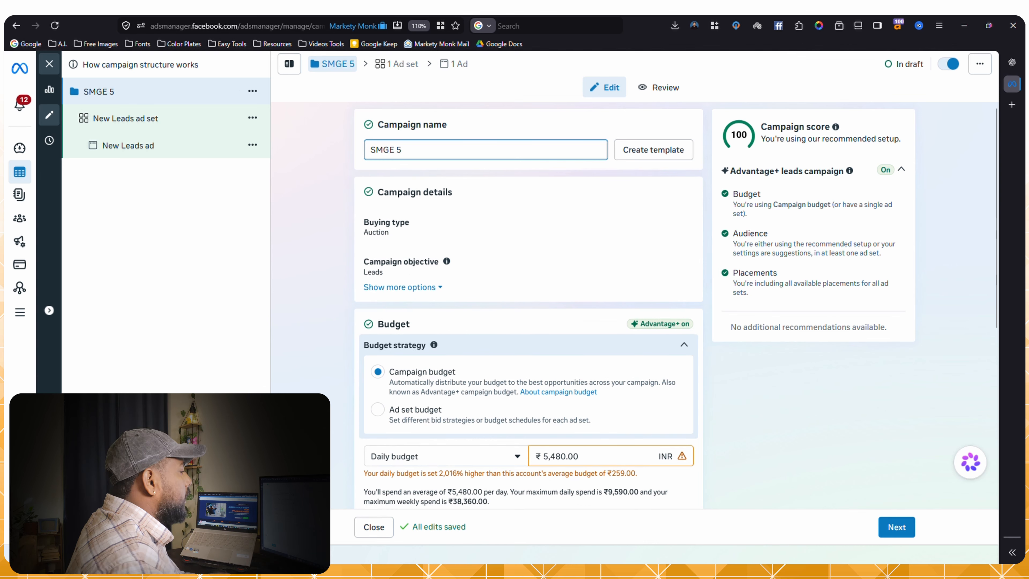
{"action": "type", "text": " - 13 June"}
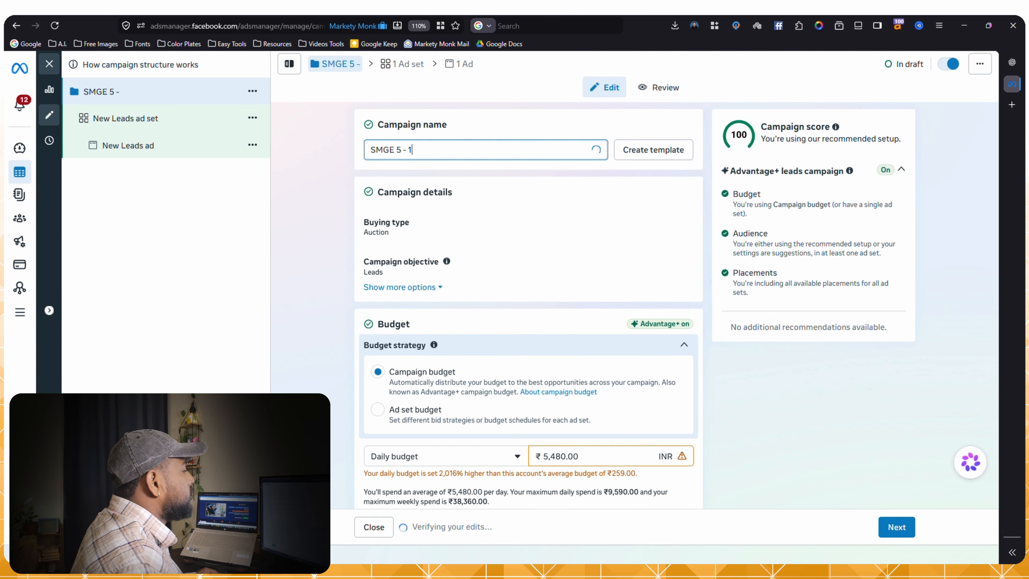
{"action": "key", "text": "ctrl+a"}
{"action": "key", "text": "ctrl+c"}
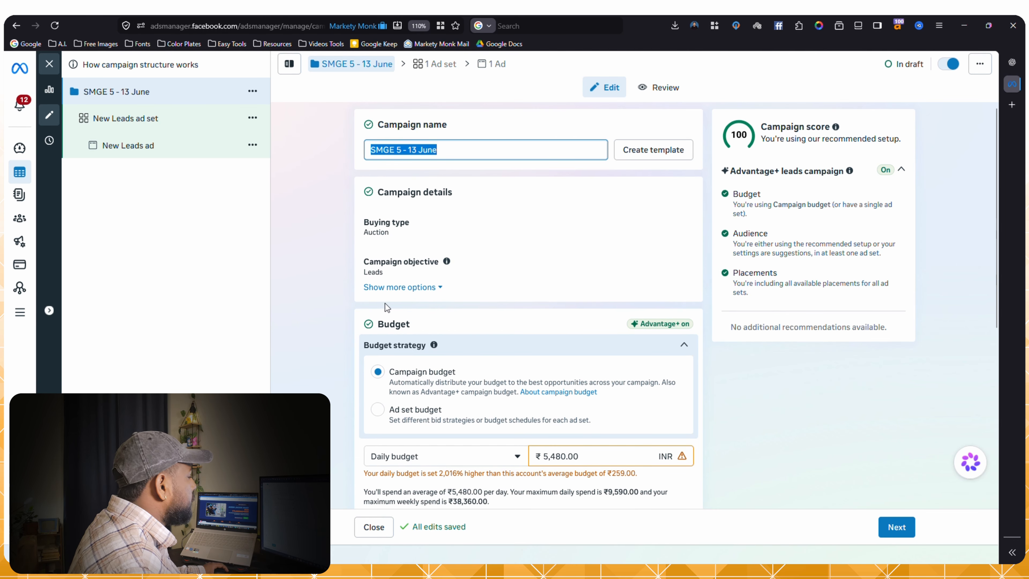
Step: Change the campaign's budget strategy to Ad set budget
{"action": "scroll", "coordinate": [528, 383], "scroll_direction": "down", "scroll_amount": 4}
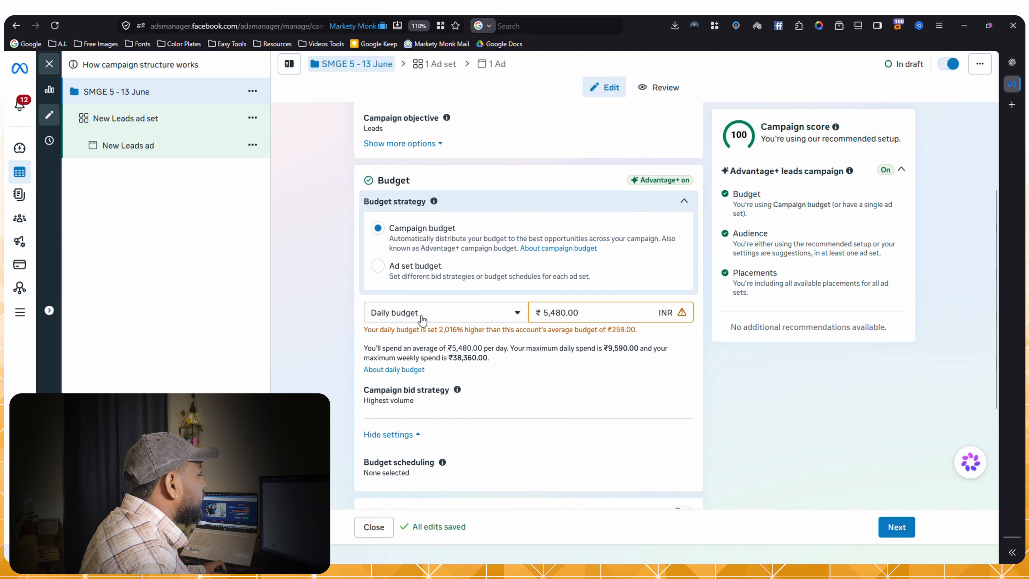
{"action": "left_click", "coordinate": [398, 277]}
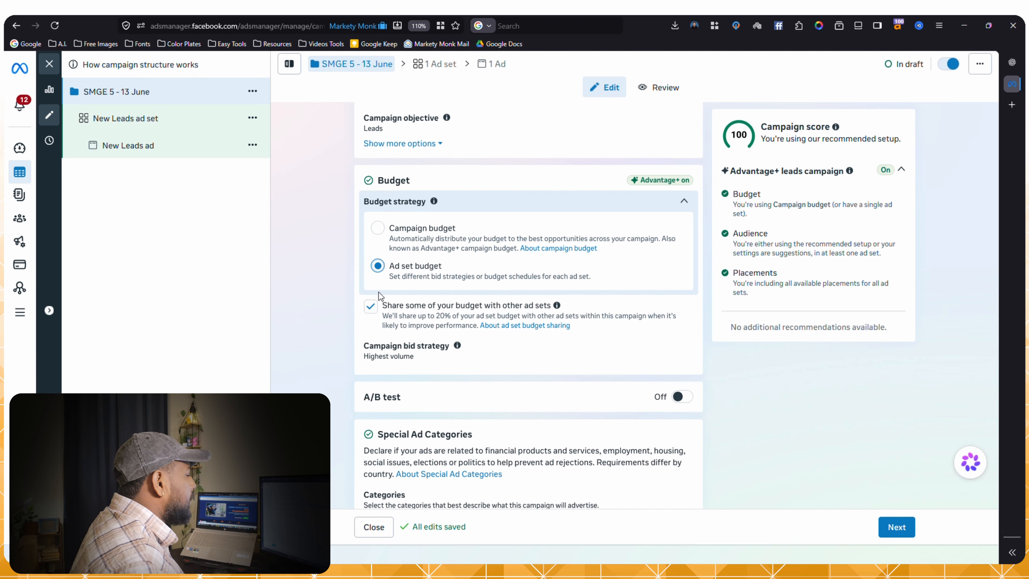
{"action": "scroll", "coordinate": [381, 297], "scroll_direction": "down", "scroll_amount": 1}
Step: Continue to the ad set and replace its name with the copied "SMGE 5 - 13 June"
{"action": "left_click", "coordinate": [896, 527]}
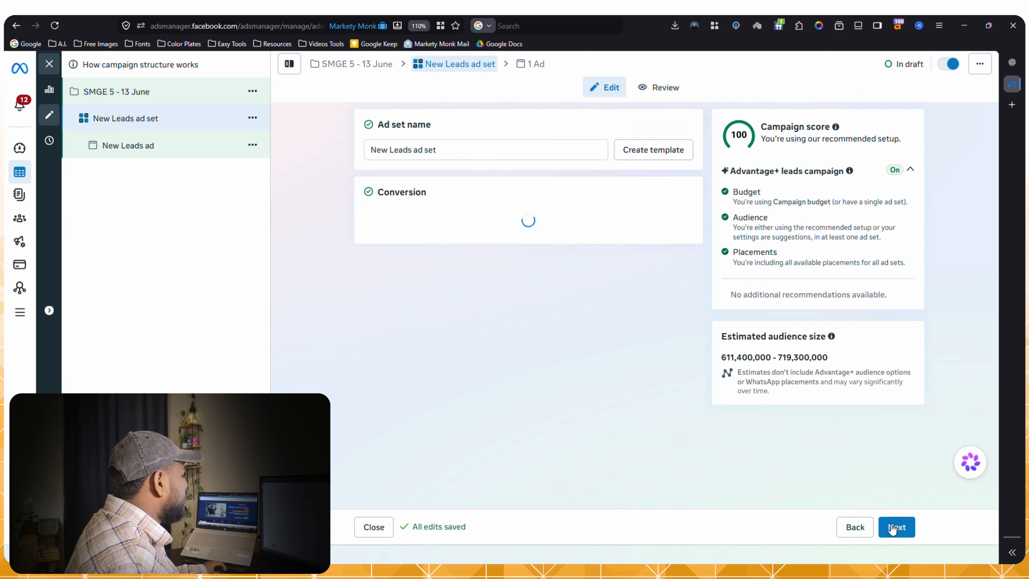
{"action": "triple_click", "coordinate": [444, 154]}
{"action": "key", "text": "ctrl+v"}
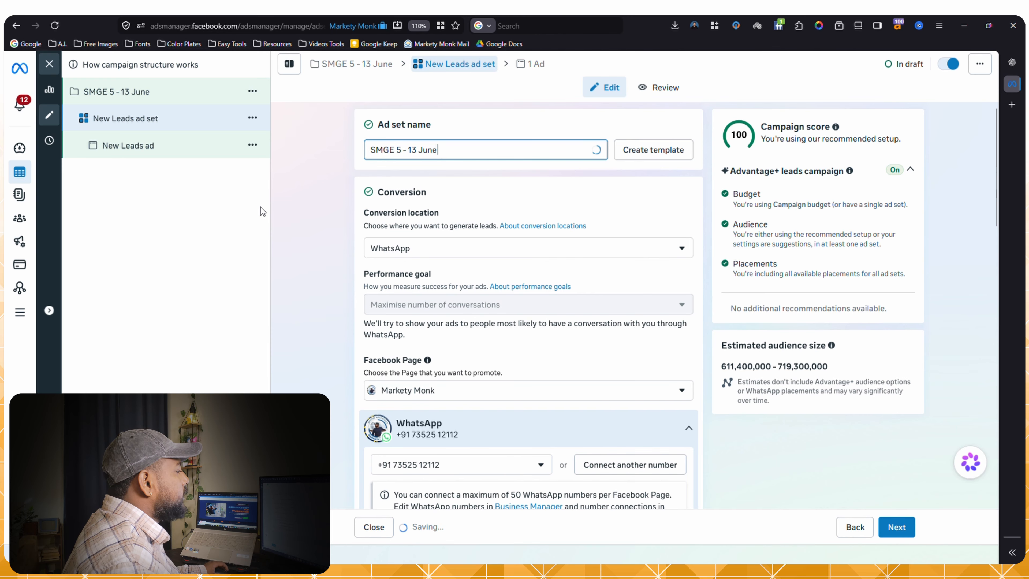
Step: Set the ad set's conversion location to Instant forms and check the Facebook Page selection
{"action": "left_click", "coordinate": [389, 249]}
{"action": "scroll", "coordinate": [519, 421], "scroll_direction": "down", "scroll_amount": 3}
{"action": "scroll", "coordinate": [494, 373], "scroll_direction": "up", "scroll_amount": 3}
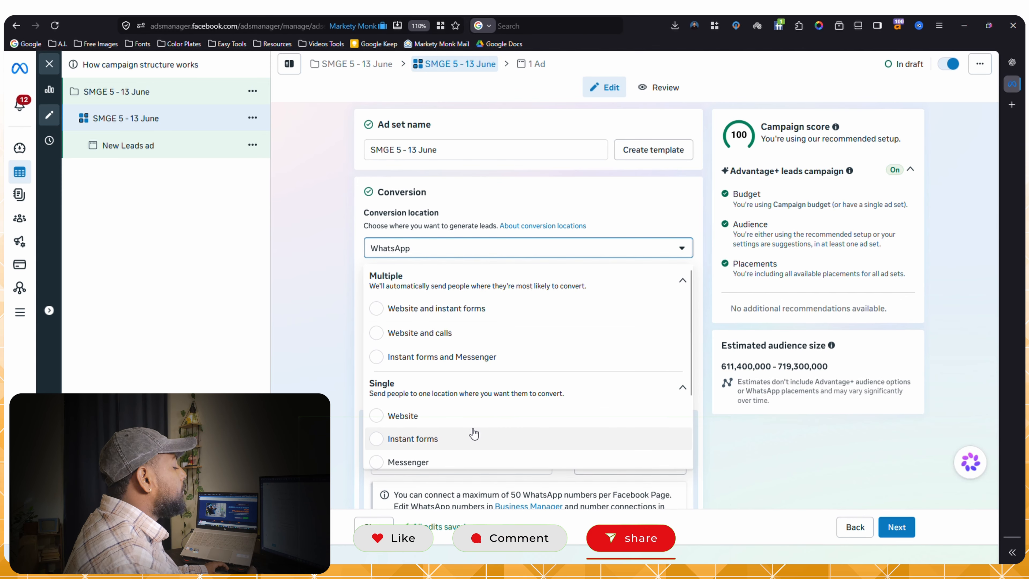
{"action": "scroll", "coordinate": [473, 430], "scroll_direction": "down", "scroll_amount": 2}
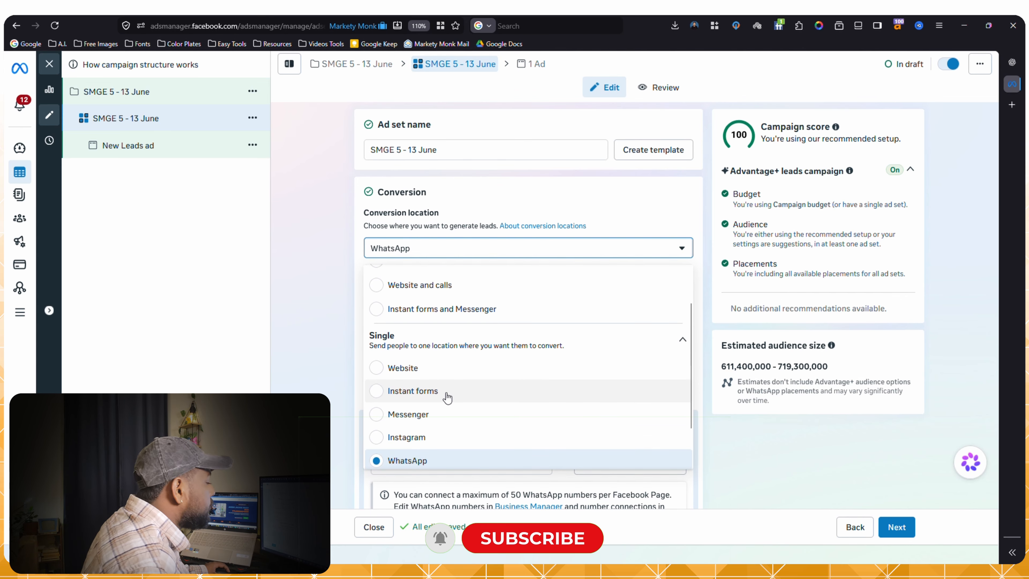
{"action": "left_click", "coordinate": [448, 391]}
{"action": "left_click", "coordinate": [505, 300]}
{"action": "left_click", "coordinate": [505, 300]}
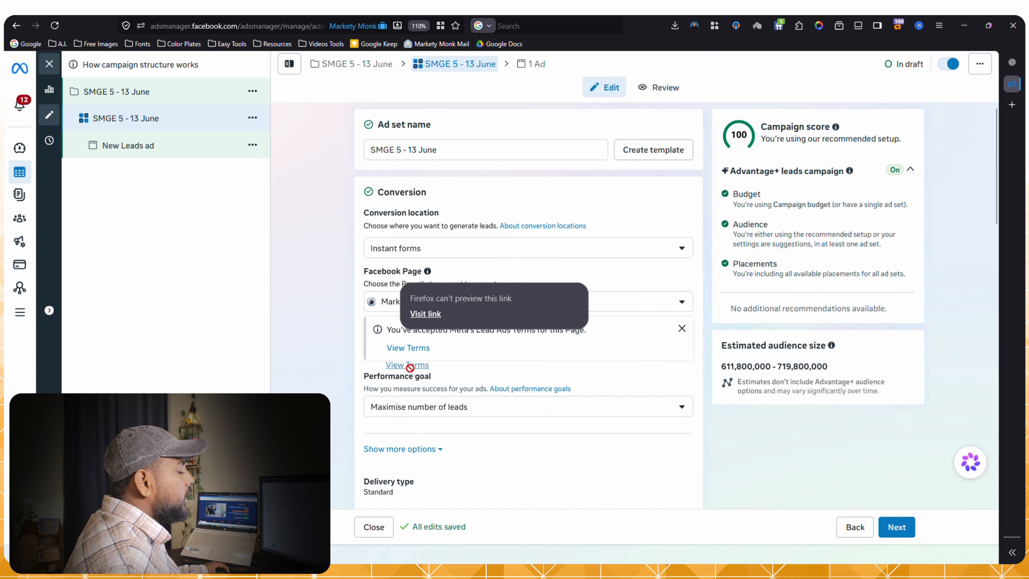
Step: Check the ad set's daily budget amount in the budget and schedule section
{"action": "scroll", "coordinate": [389, 308], "scroll_direction": "down", "scroll_amount": 8}
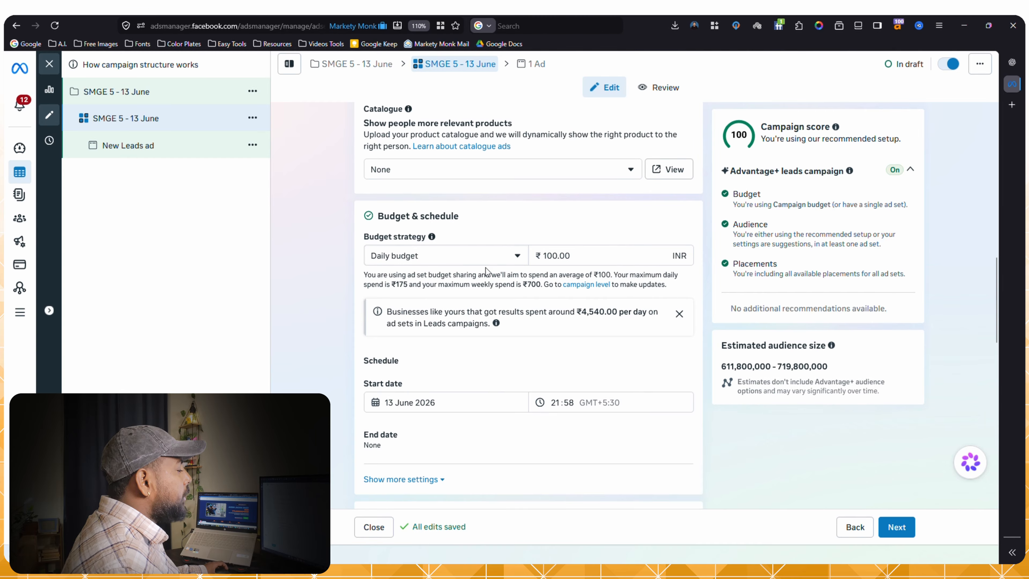
{"action": "double_click", "coordinate": [609, 254]}
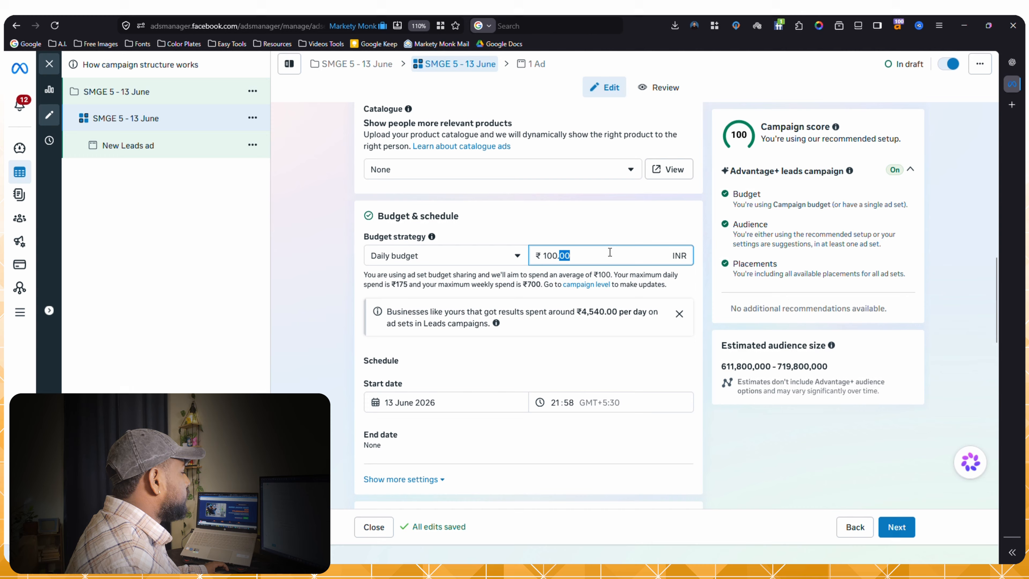
{"action": "left_click", "coordinate": [614, 238]}
Step: Replace the India location with Varanasi, Uttar Pradesh, limited to the current city only
{"action": "scroll", "coordinate": [516, 386], "scroll_direction": "down", "scroll_amount": 10}
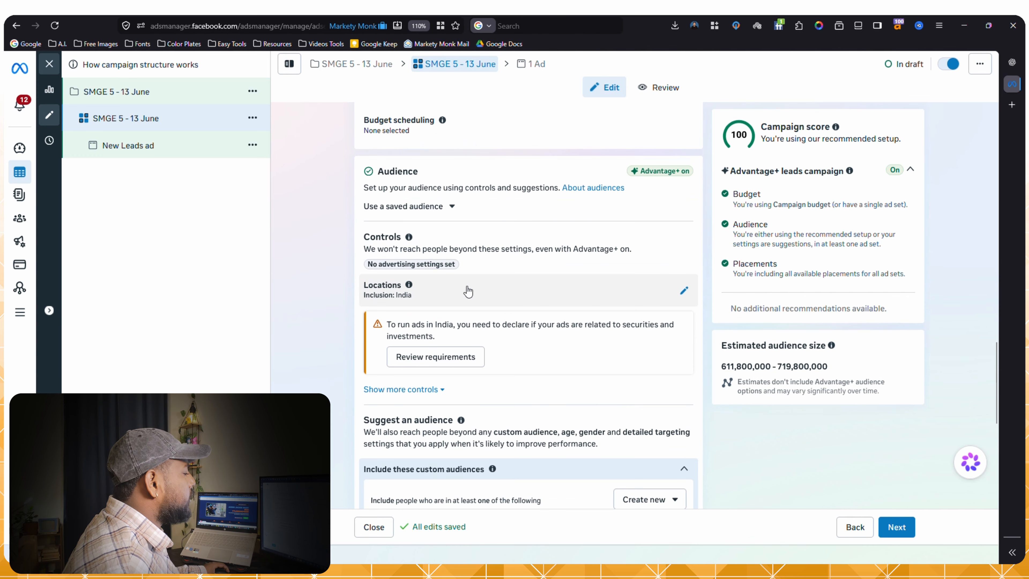
{"action": "left_click", "coordinate": [466, 289]}
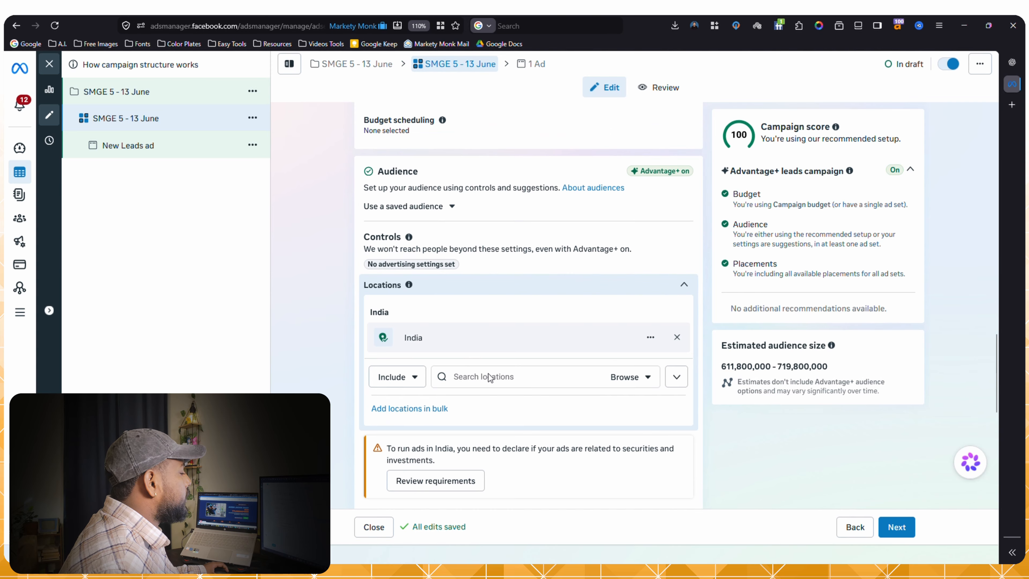
{"action": "left_click", "coordinate": [489, 375]}
{"action": "type", "text": "vara"}
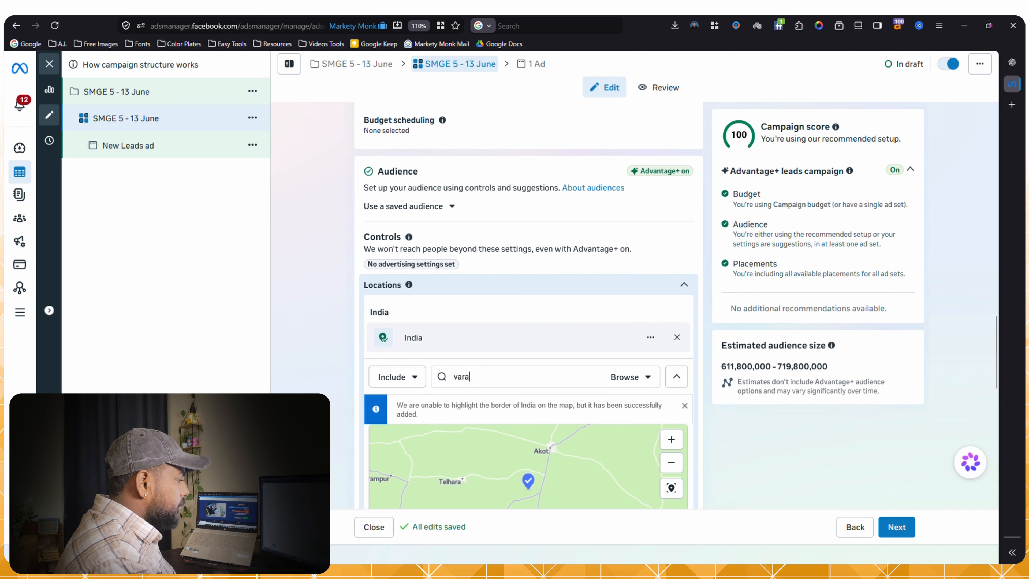
{"action": "type", "text": "n"}
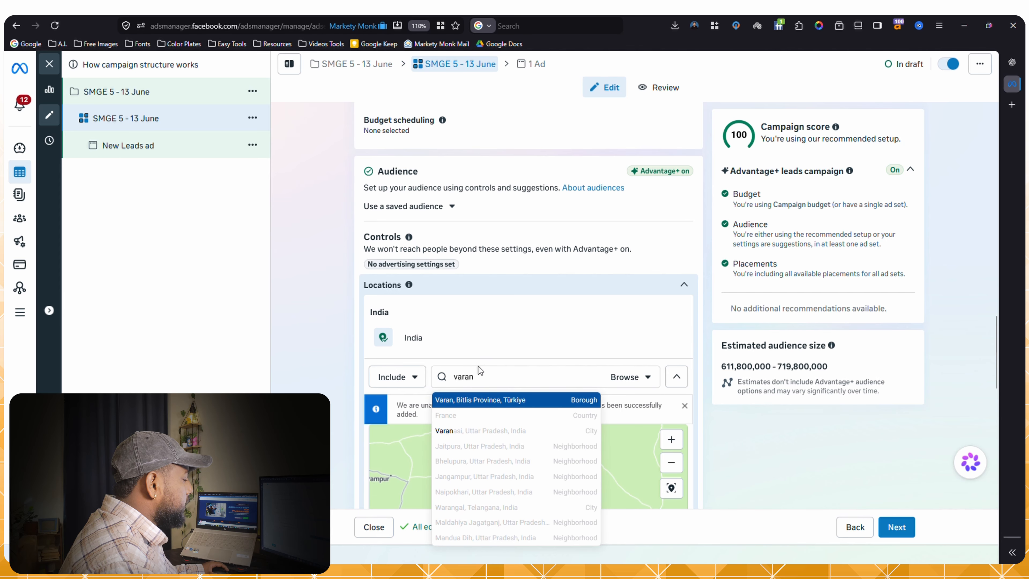
{"action": "type", "text": "asi"}
{"action": "key", "text": "Return"}
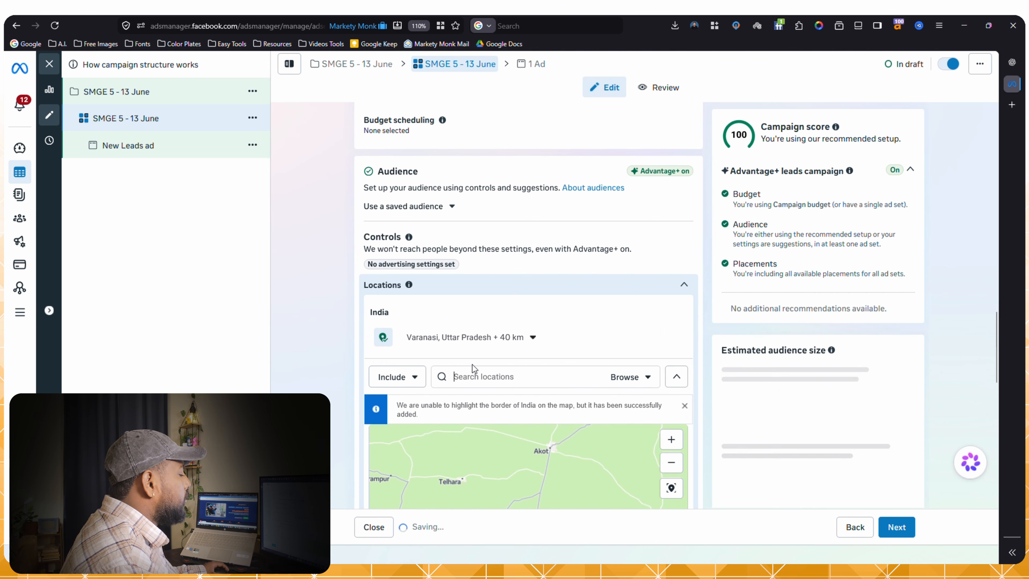
{"action": "left_click", "coordinate": [518, 343]}
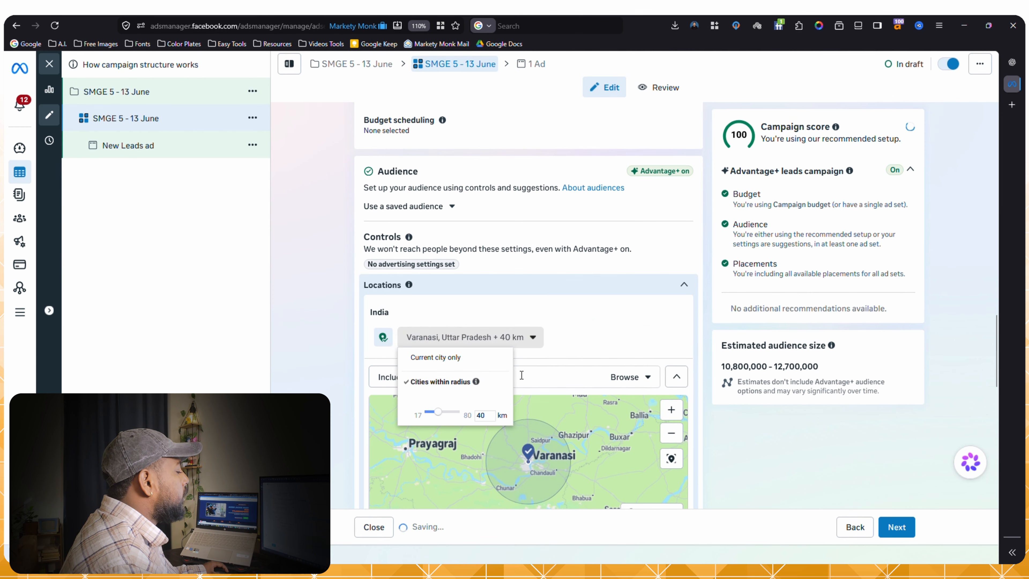
{"action": "left_click", "coordinate": [478, 359]}
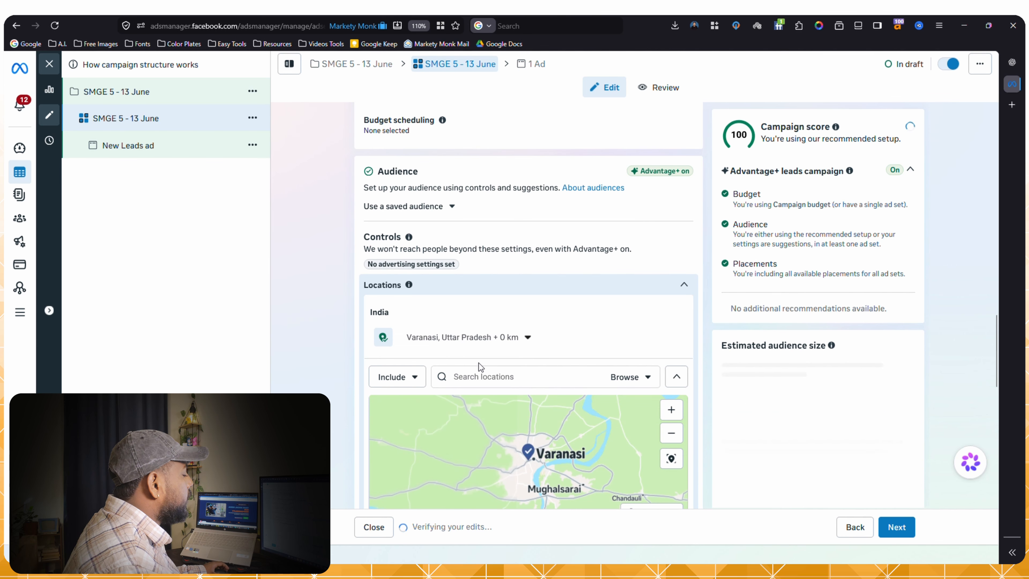
Step: Add Prayagraj as a second included location and remove it again
{"action": "scroll", "coordinate": [487, 366], "scroll_direction": "down", "scroll_amount": 1}
{"action": "scroll", "coordinate": [487, 366], "scroll_direction": "down", "scroll_amount": 2}
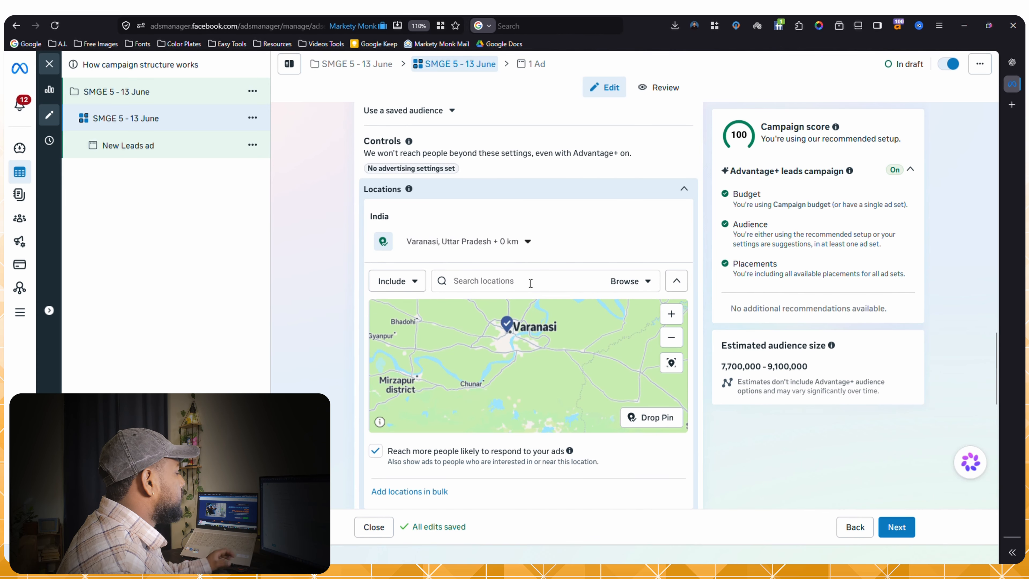
{"action": "type", "text": "prayg"}
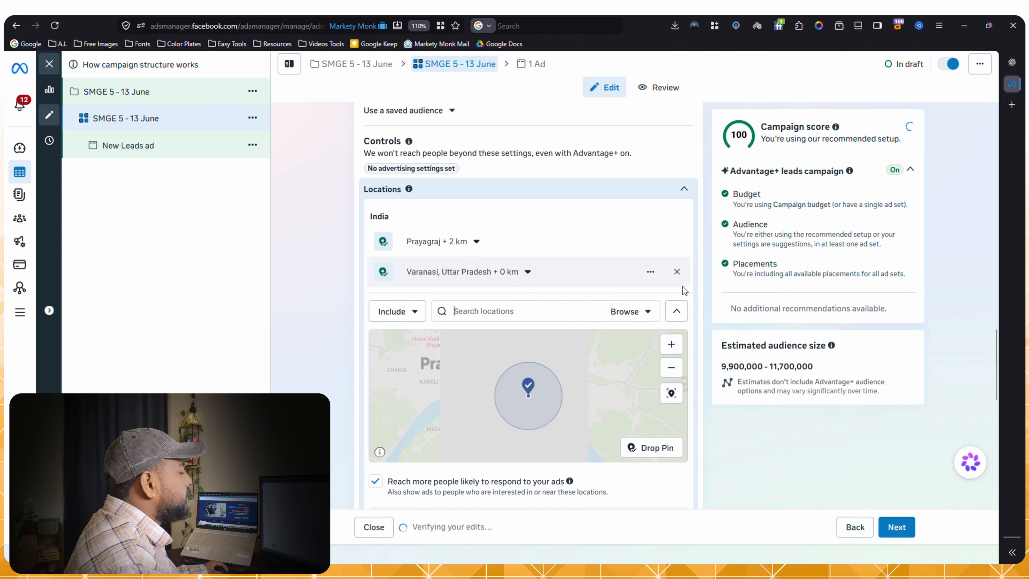
{"action": "mouse_move", "coordinate": [677, 244]}
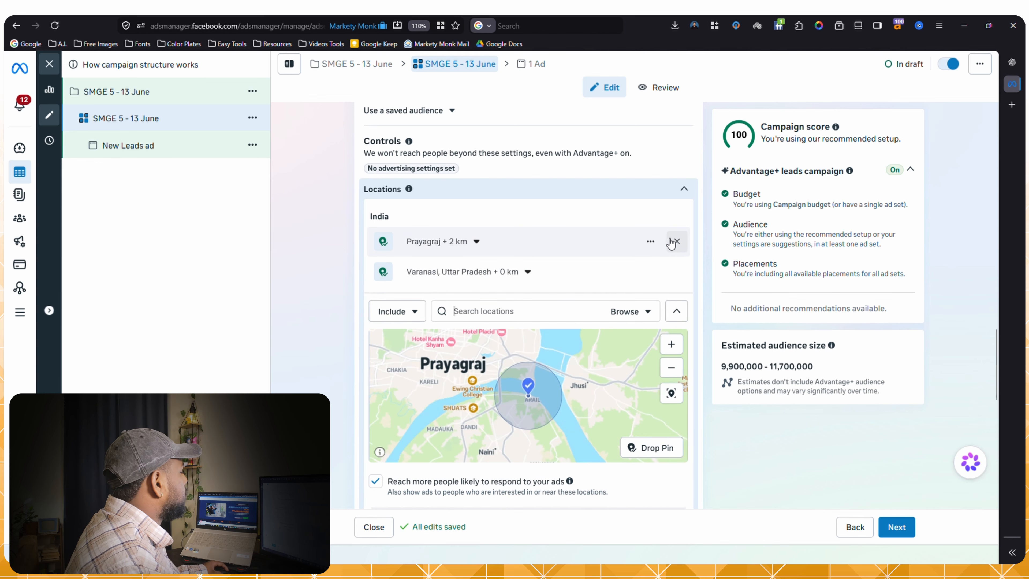
{"action": "left_click", "coordinate": [676, 242]}
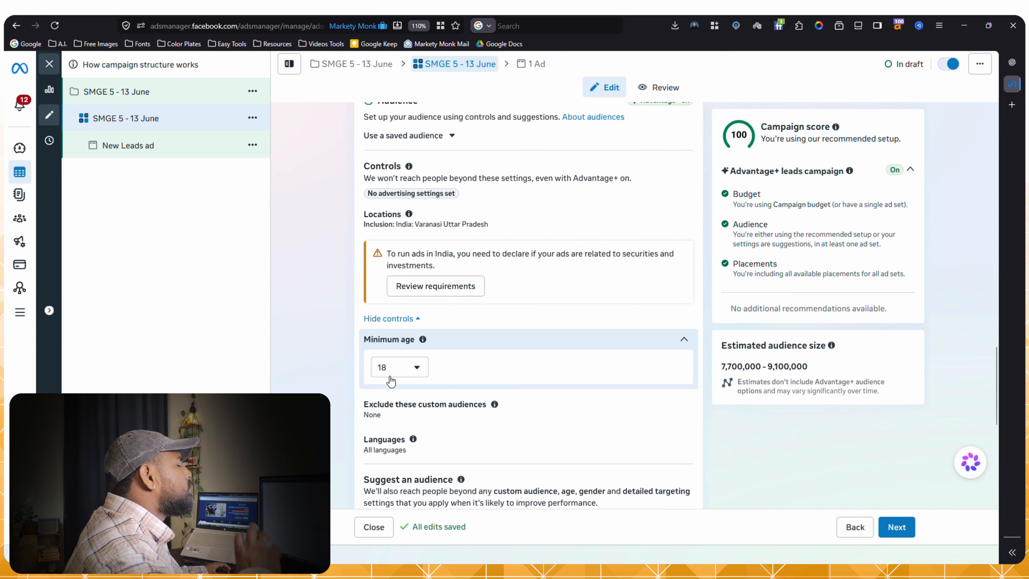
Step: Look through the minimum age options in the audience controls
{"action": "left_click", "coordinate": [391, 379]}
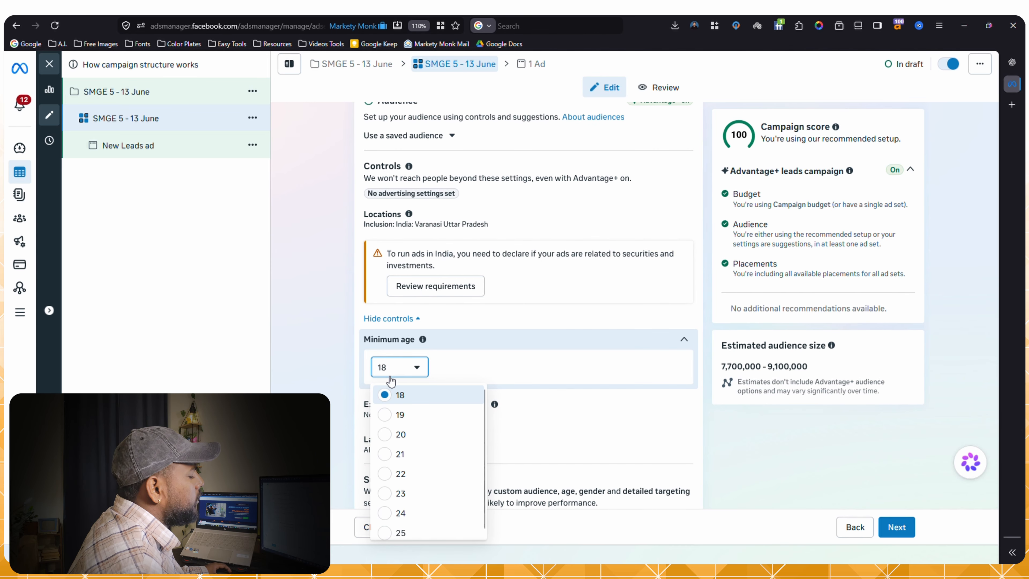
{"action": "left_click", "coordinate": [491, 369]}
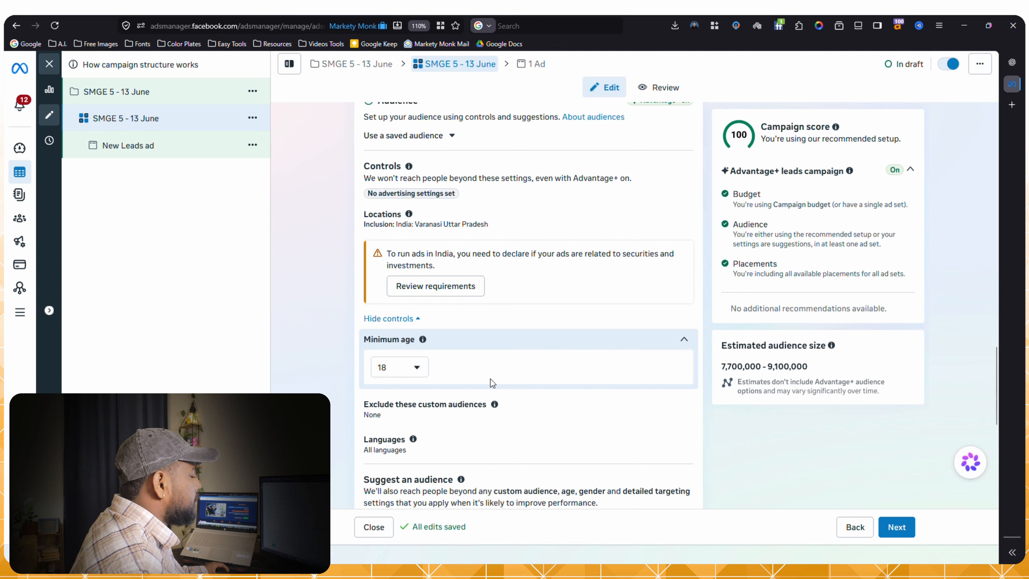
Step: Browse the detailed targeting demographics and their household income category in the suggested audience
{"action": "scroll", "coordinate": [491, 382], "scroll_direction": "down", "scroll_amount": 9}
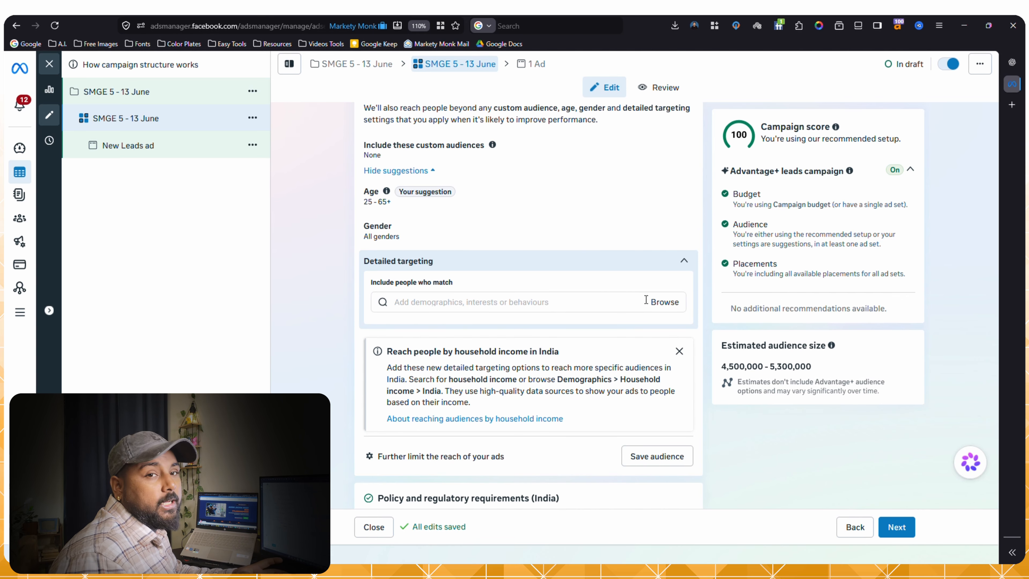
{"action": "left_click", "coordinate": [675, 303]}
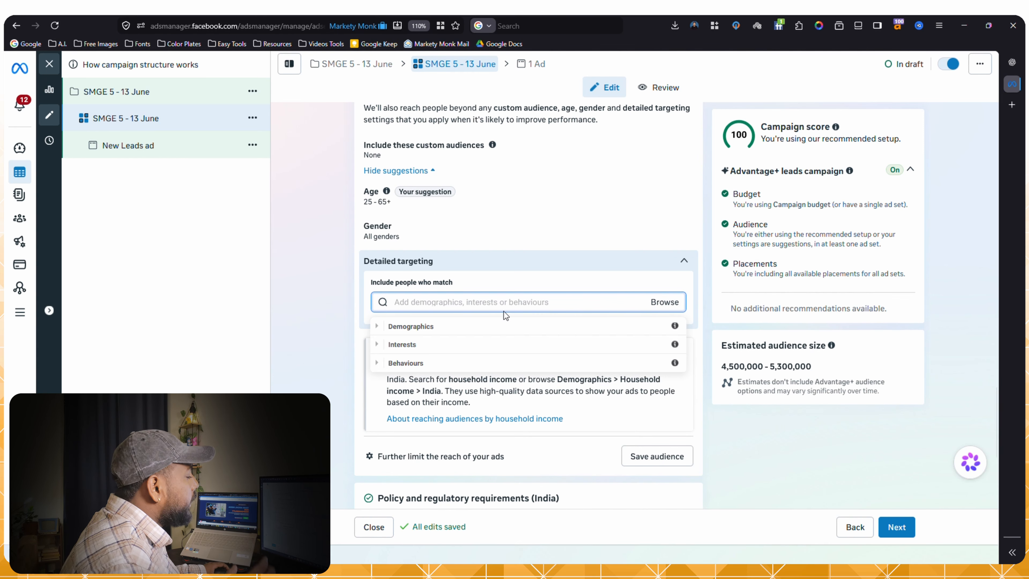
{"action": "left_click", "coordinate": [459, 328]}
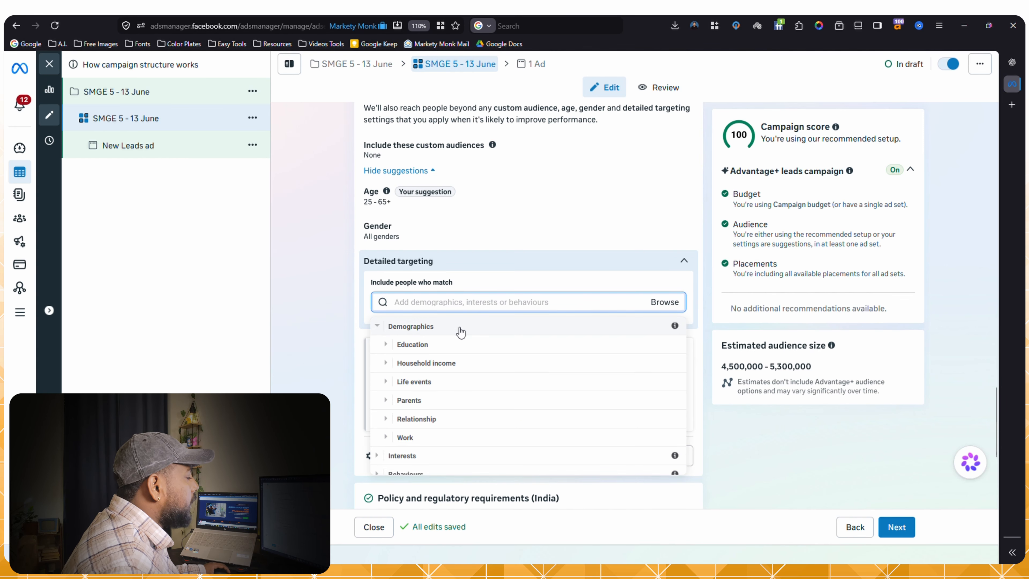
{"action": "left_click", "coordinate": [454, 363]}
Step: Search detailed targeting for "doctor" and clear the search without adding any match
{"action": "left_click", "coordinate": [433, 307]}
{"action": "type", "text": "do"}
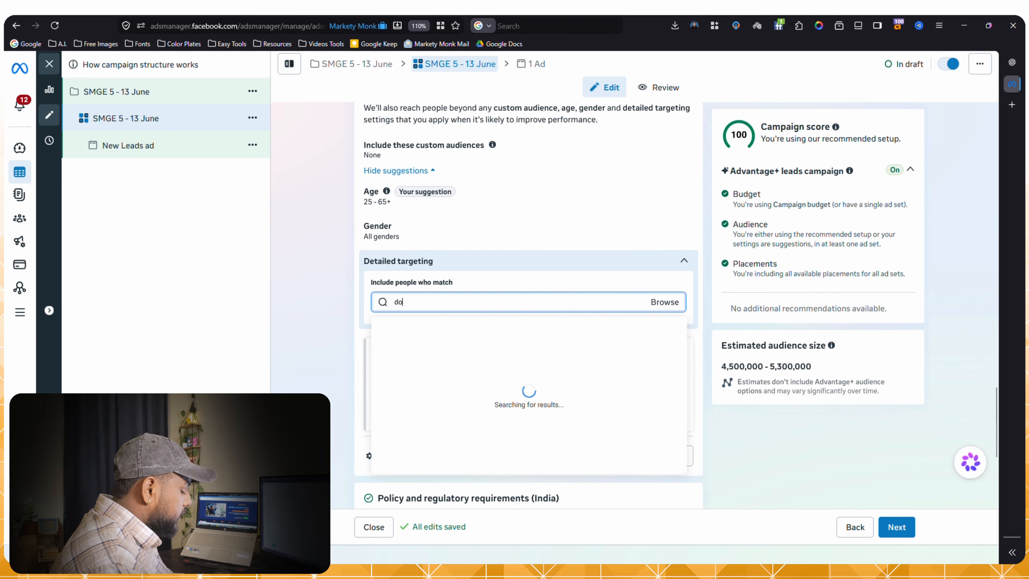
{"action": "type", "text": "ctor"}
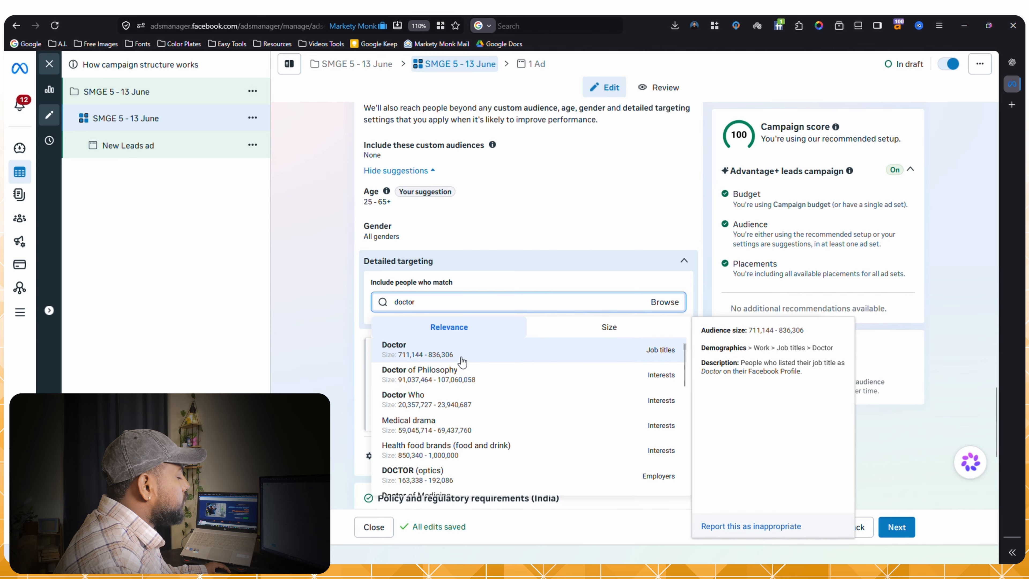
{"action": "key", "text": "BackSpace"}
{"action": "key", "text": "BackSpace"}
{"action": "key", "text": "BackSpace"}
{"action": "key", "text": "BackSpace"}
{"action": "key", "text": "BackSpace"}
{"action": "key", "text": "BackSpace"}
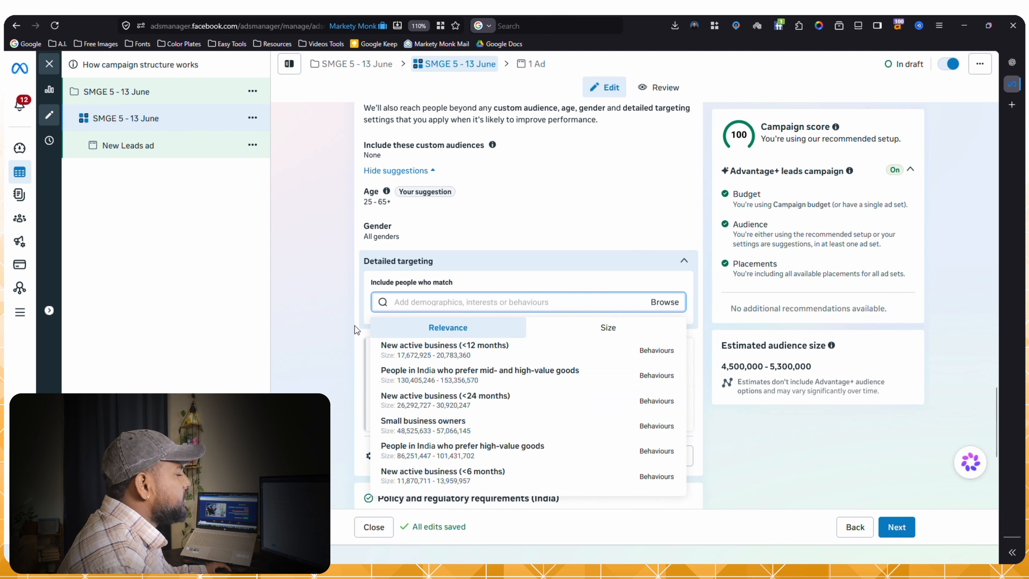
{"action": "left_click", "coordinate": [355, 308]}
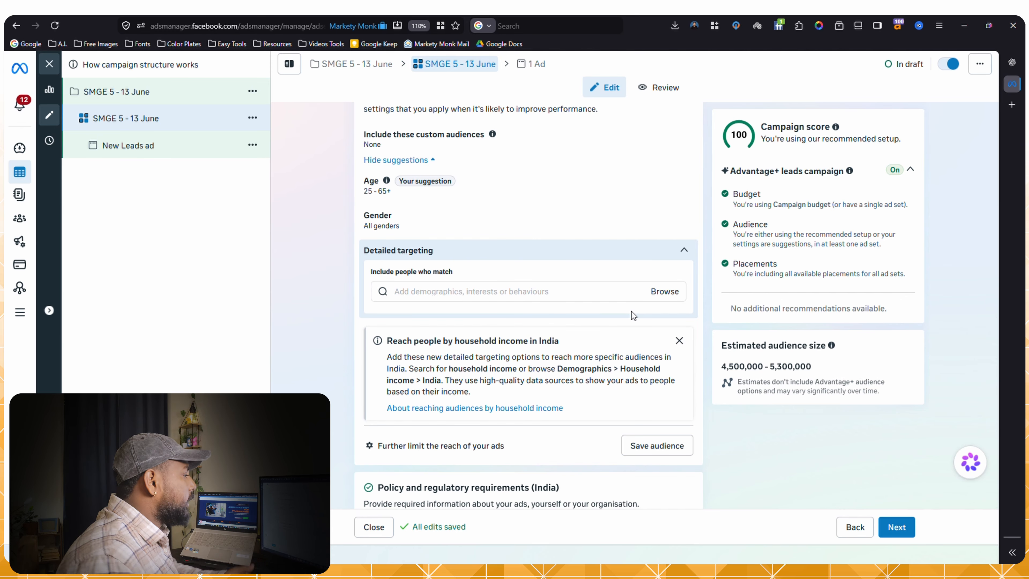
Step: Examine which platforms are included under the ad set's placement settings
{"action": "scroll", "coordinate": [631, 311], "scroll_direction": "down", "scroll_amount": 10}
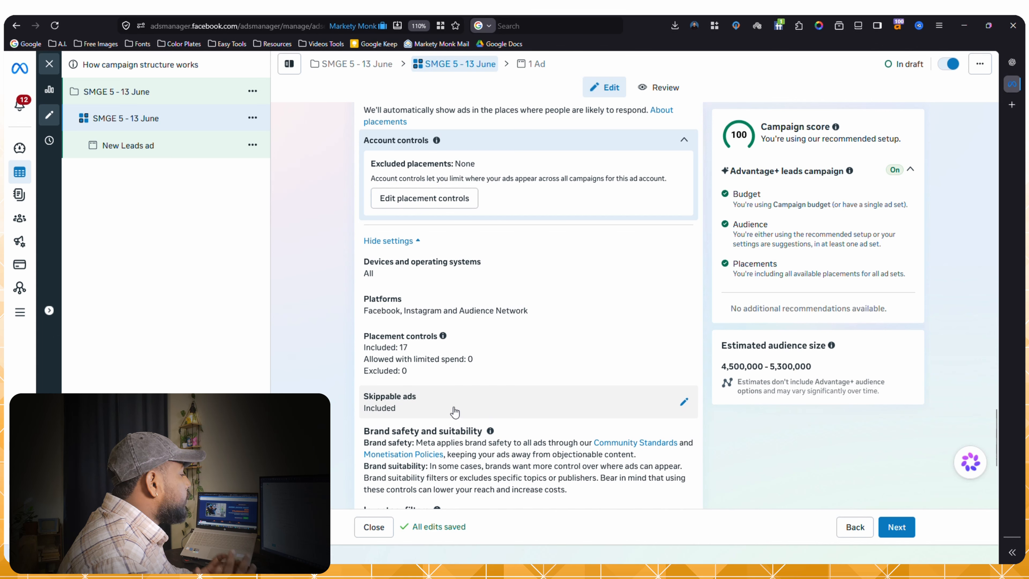
{"action": "scroll", "coordinate": [466, 395], "scroll_direction": "down", "scroll_amount": 1}
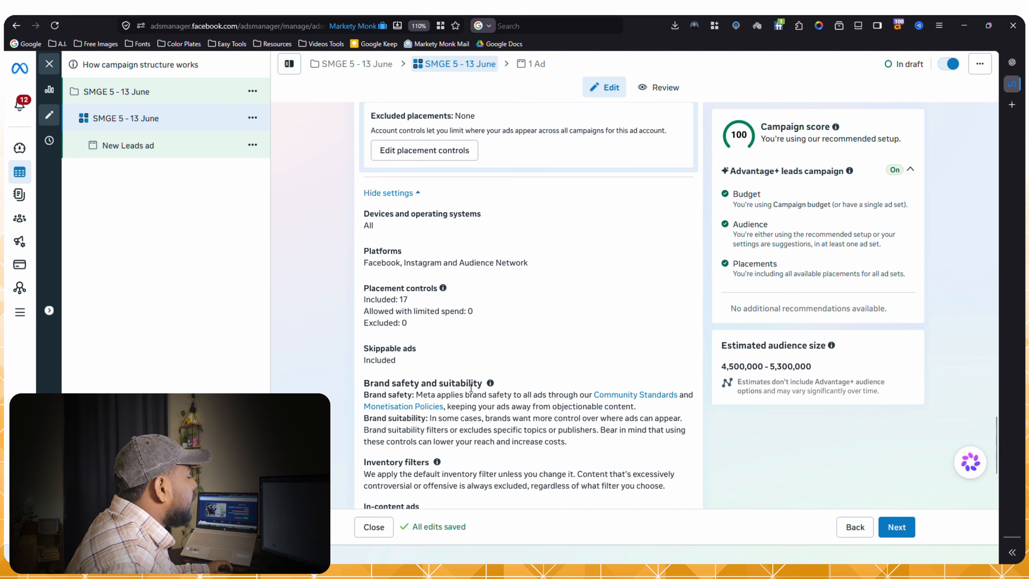
{"action": "left_click", "coordinate": [685, 259]}
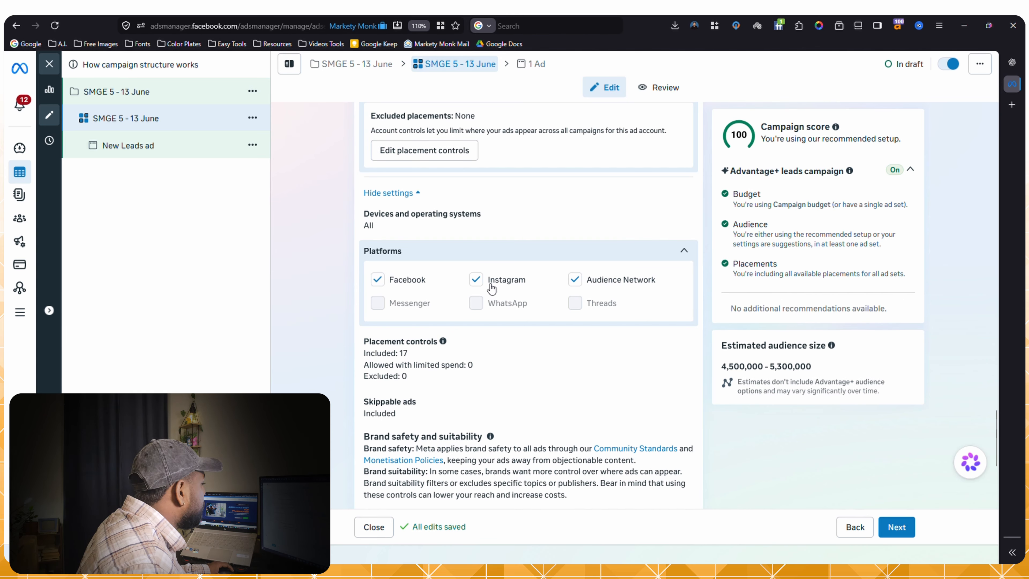
Step: Set Facebook Marketplace to limited spending among the Feeds placements and close the placement controls
{"action": "left_click", "coordinate": [482, 357]}
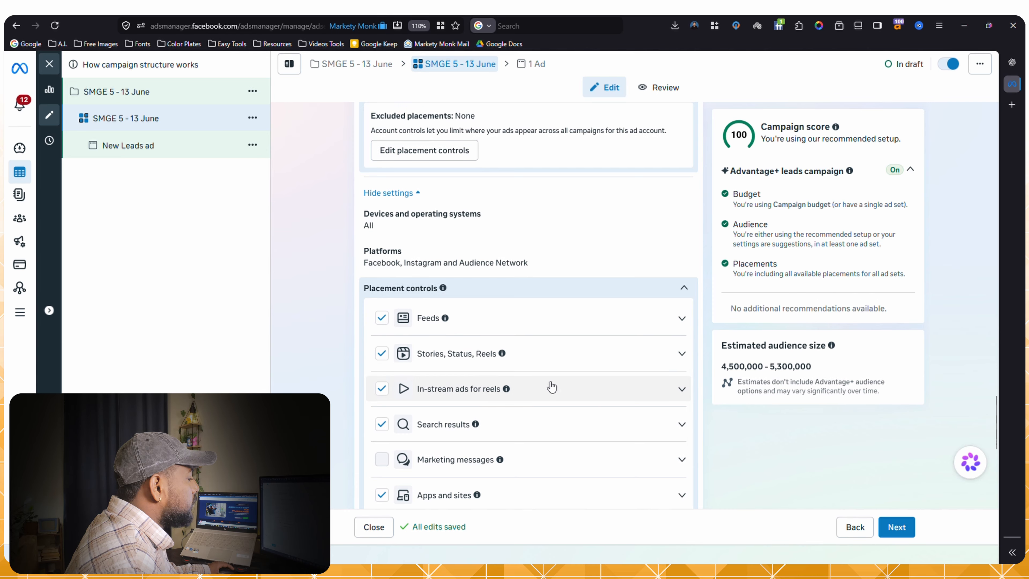
{"action": "scroll", "coordinate": [623, 328], "scroll_direction": "down", "scroll_amount": 1}
{"action": "left_click", "coordinate": [682, 271]}
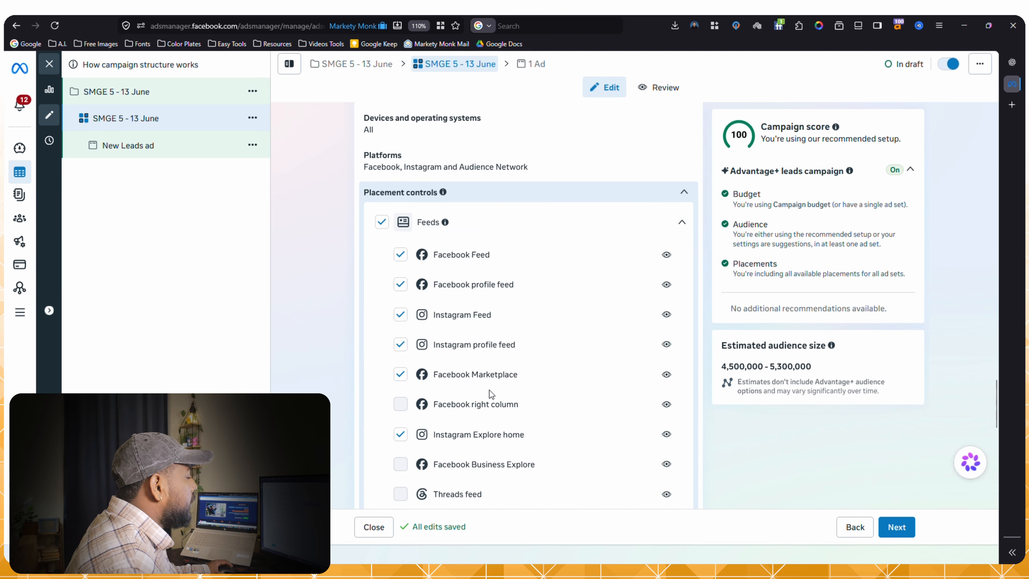
{"action": "scroll", "coordinate": [449, 324], "scroll_direction": "down", "scroll_amount": 1}
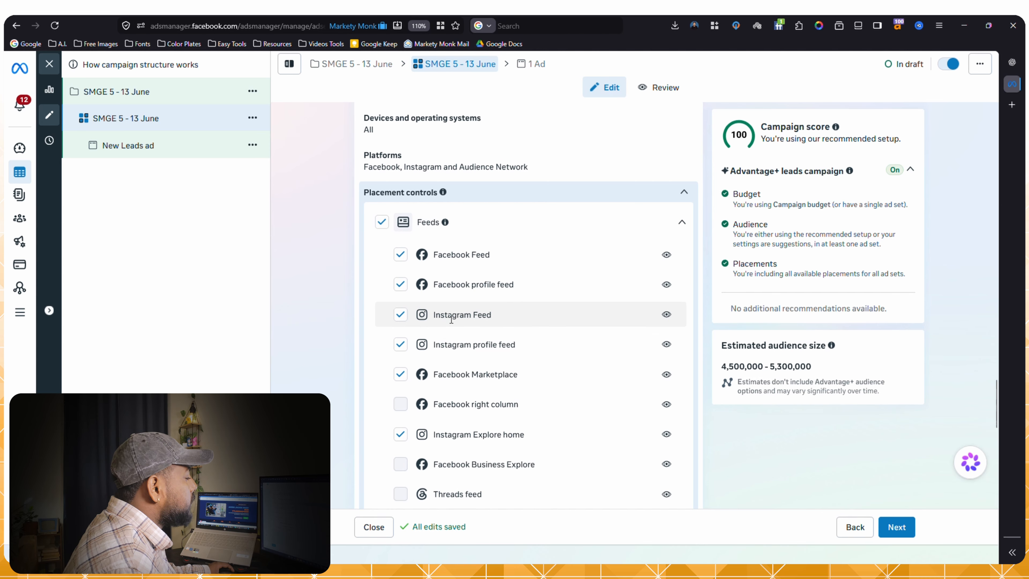
{"action": "scroll", "coordinate": [504, 387], "scroll_direction": "down", "scroll_amount": 1}
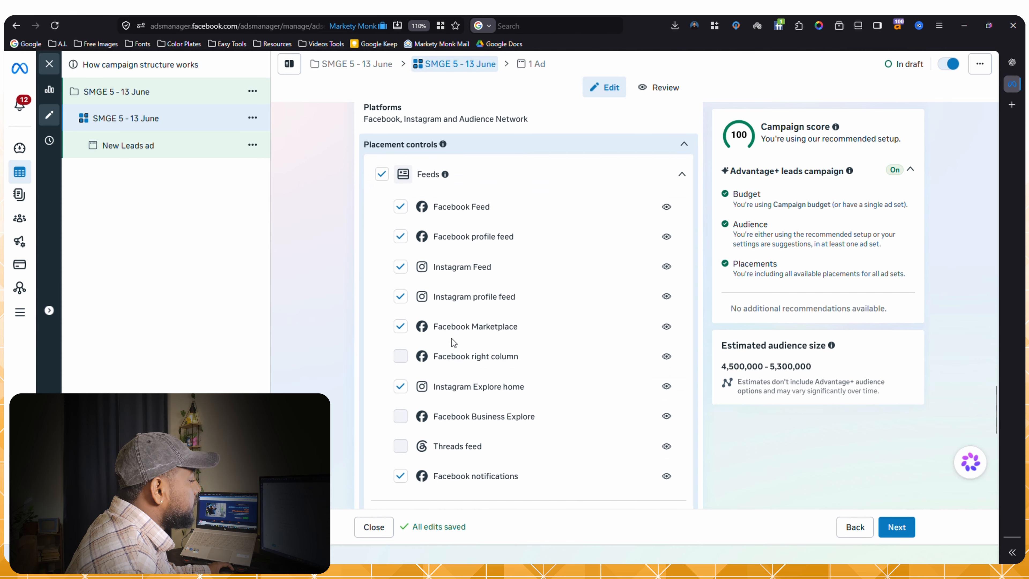
{"action": "left_click", "coordinate": [400, 329]}
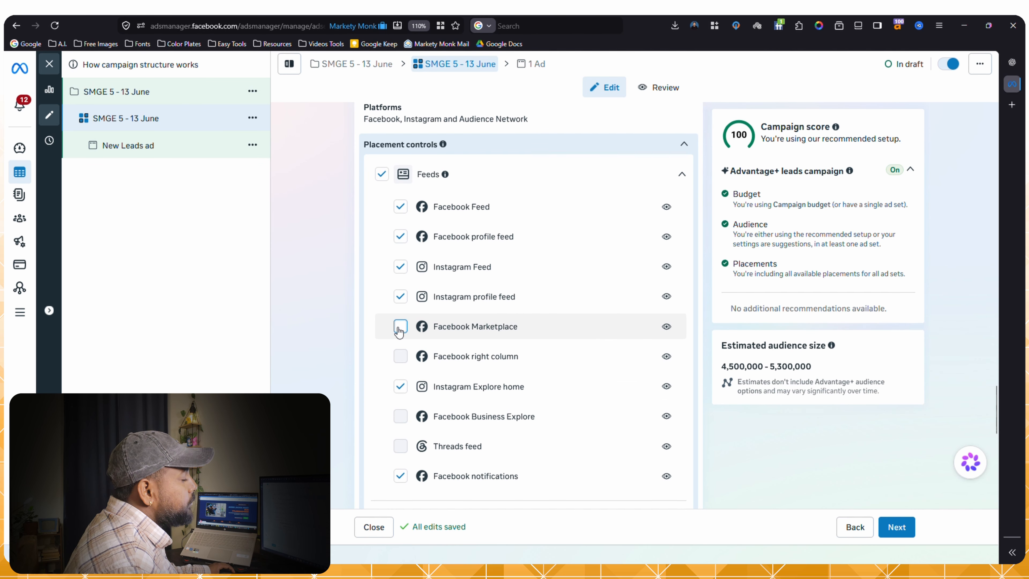
{"action": "scroll", "coordinate": [682, 267], "scroll_direction": "up", "scroll_amount": 2}
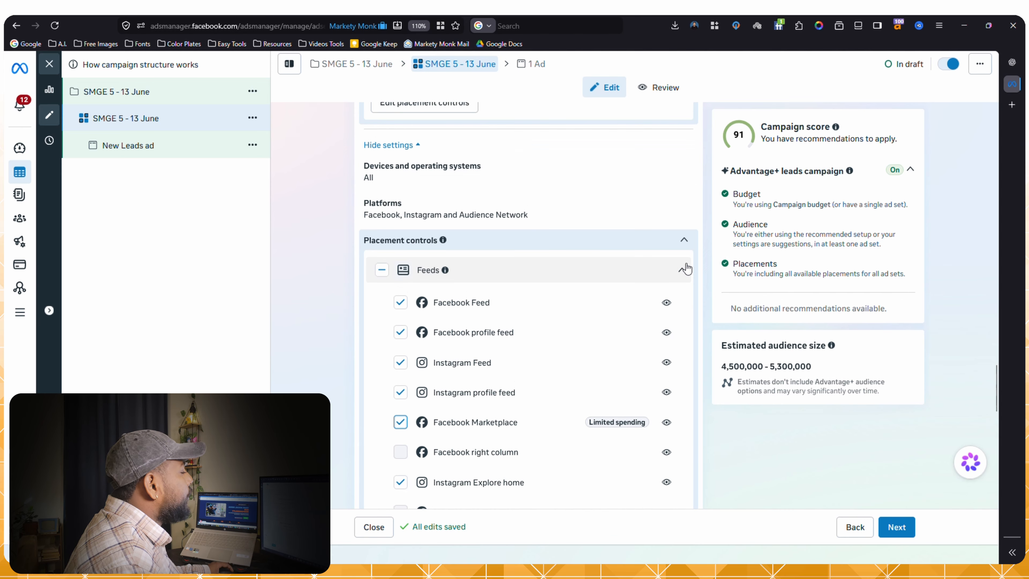
{"action": "left_click", "coordinate": [682, 270]}
{"action": "left_click", "coordinate": [683, 238]}
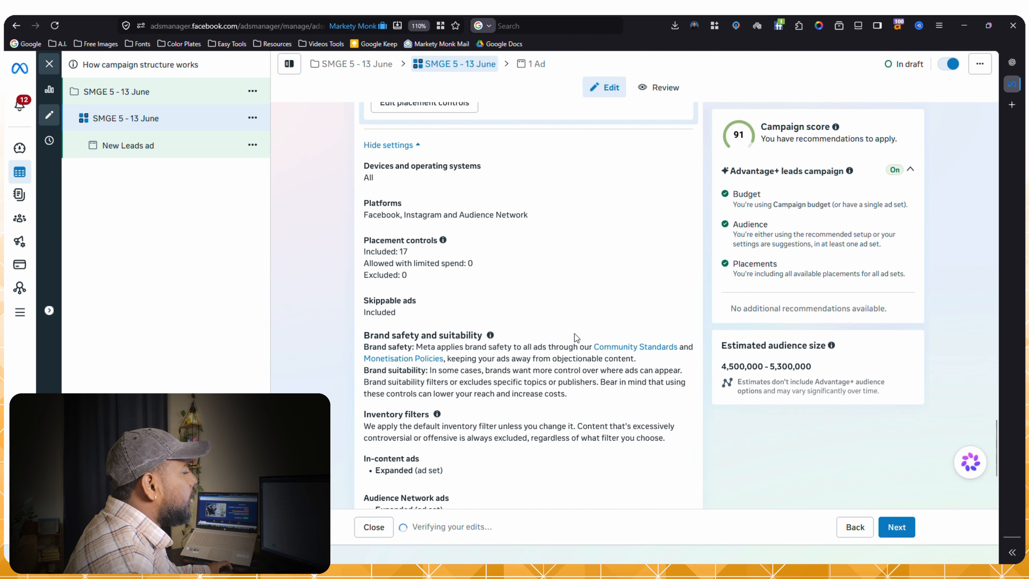
Step: Proceed past the remaining ad set settings to the ad and name it "SMGE 5 - 13 June"
{"action": "scroll", "coordinate": [466, 430], "scroll_direction": "down", "scroll_amount": 4}
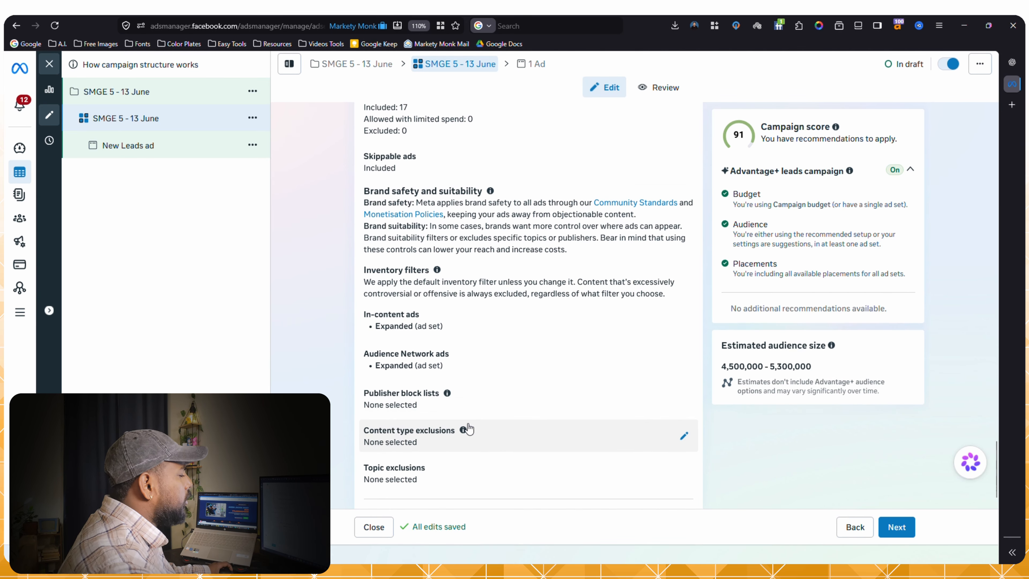
{"action": "scroll", "coordinate": [469, 429], "scroll_direction": "down", "scroll_amount": 1}
{"action": "scroll", "coordinate": [469, 428], "scroll_direction": "down", "scroll_amount": 1}
{"action": "left_click", "coordinate": [897, 526]}
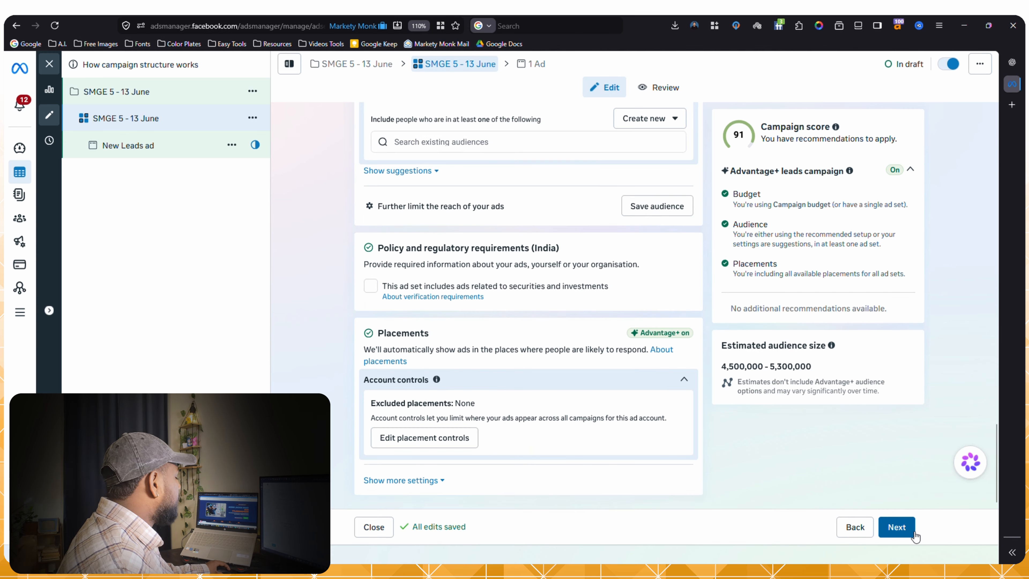
{"action": "left_click", "coordinate": [898, 527]}
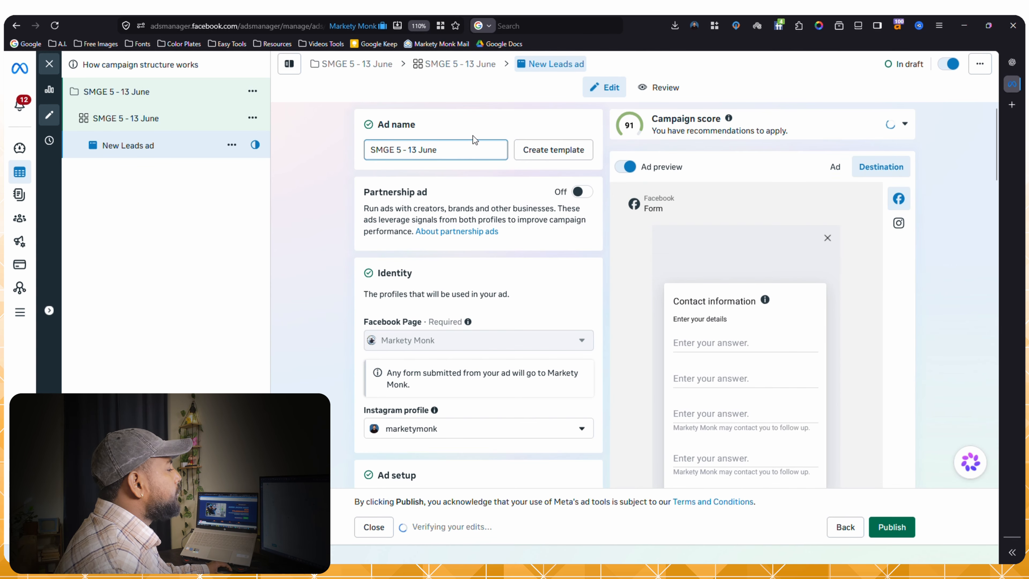
Step: Check the ad's Facebook Page, Instagram profile and ad setup format
{"action": "scroll", "coordinate": [418, 284], "scroll_direction": "down", "scroll_amount": 2}
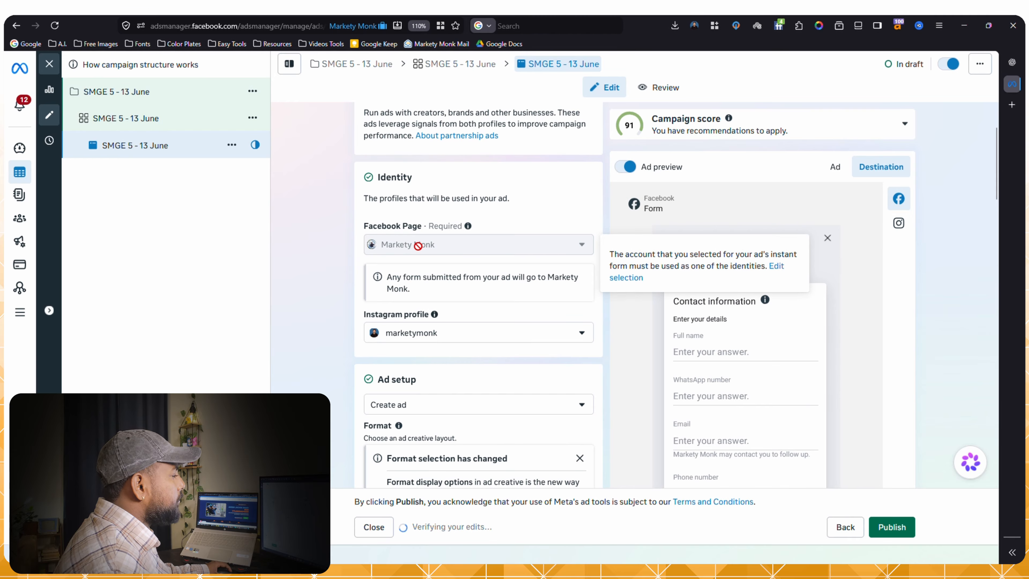
{"action": "scroll", "coordinate": [425, 332], "scroll_direction": "down", "scroll_amount": 1}
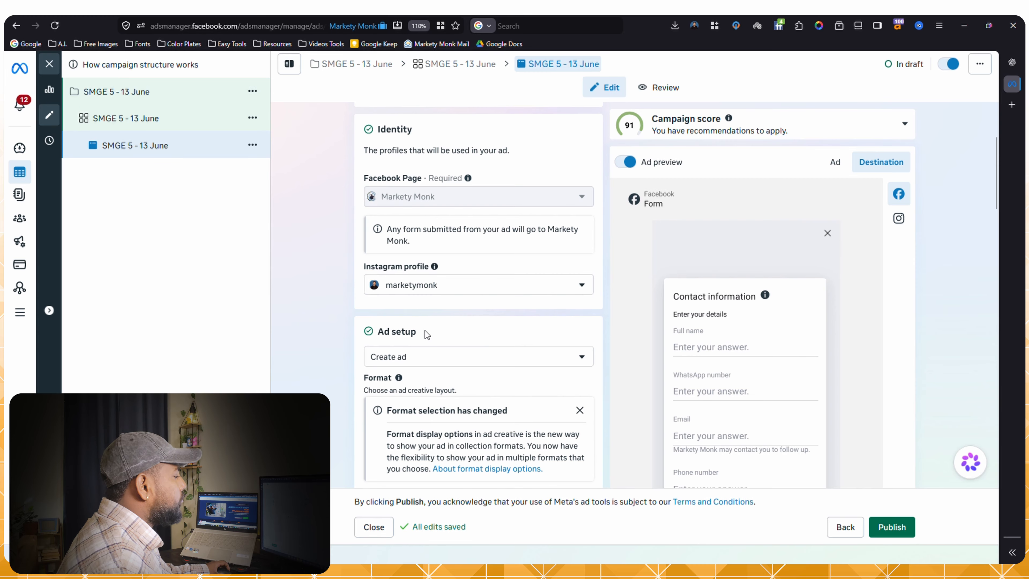
{"action": "scroll", "coordinate": [423, 312], "scroll_direction": "up", "scroll_amount": 2}
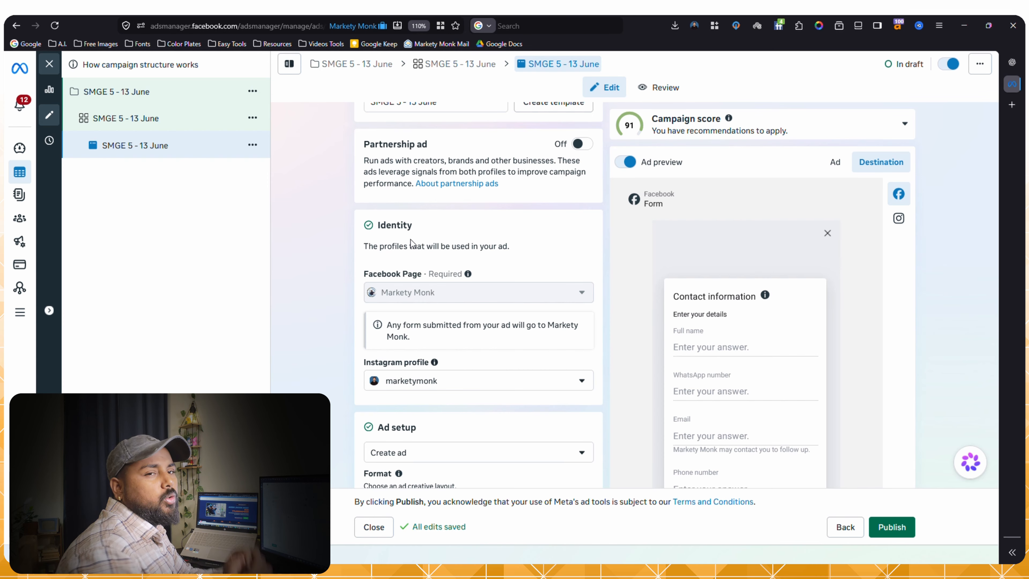
{"action": "scroll", "coordinate": [413, 251], "scroll_direction": "up", "scroll_amount": 1}
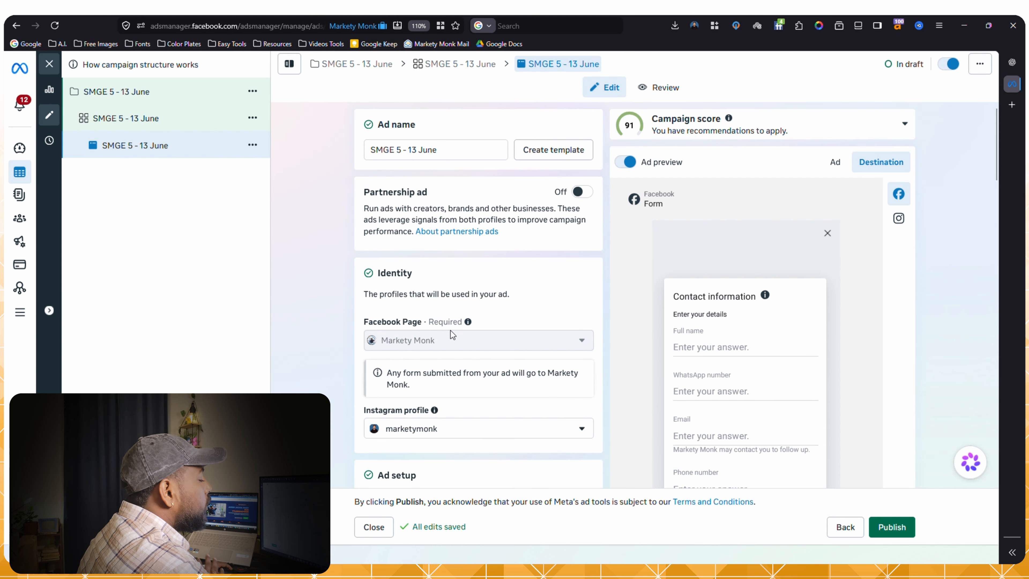
{"action": "scroll", "coordinate": [453, 335], "scroll_direction": "down", "scroll_amount": 2}
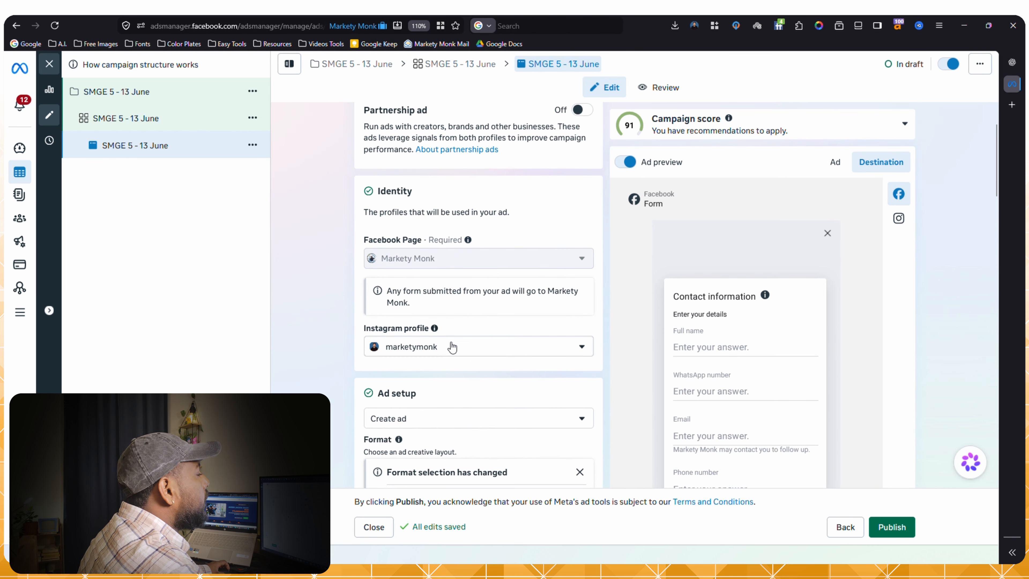
{"action": "scroll", "coordinate": [452, 347], "scroll_direction": "up", "scroll_amount": 2}
{"action": "scroll", "coordinate": [452, 346], "scroll_direction": "down", "scroll_amount": 6}
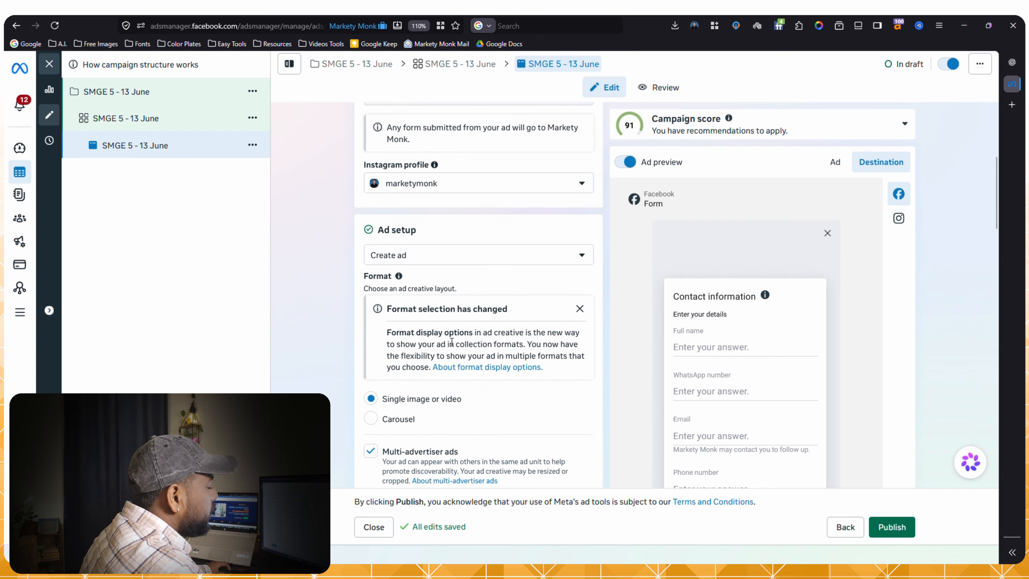
Step: Create a new instant form from scratch and name it "SMGE 5 - 13 June"
{"action": "scroll", "coordinate": [452, 342], "scroll_direction": "down", "scroll_amount": 7}
{"action": "left_click", "coordinate": [439, 423]}
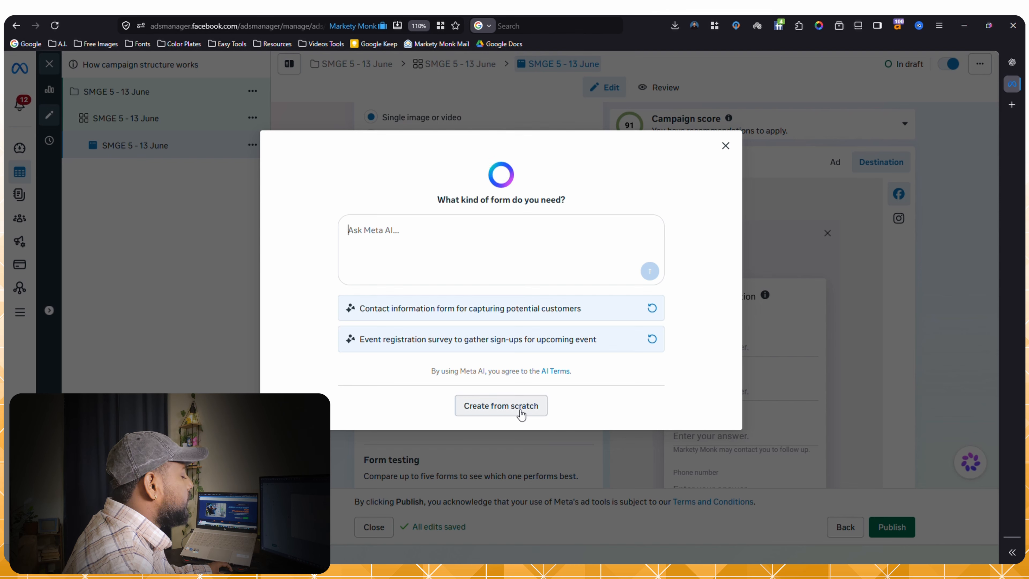
{"action": "left_click", "coordinate": [501, 406]}
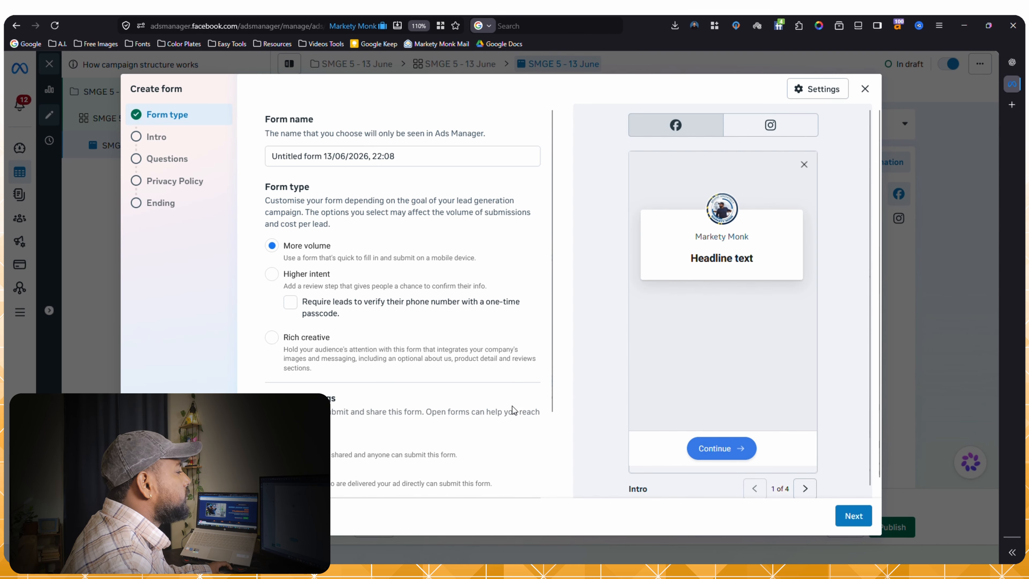
{"action": "left_click", "coordinate": [397, 151]}
{"action": "key", "text": "ctrl+a"}
{"action": "type", "text": "SMGE 5 - 13 June"}
{"action": "left_click", "coordinate": [430, 201]}
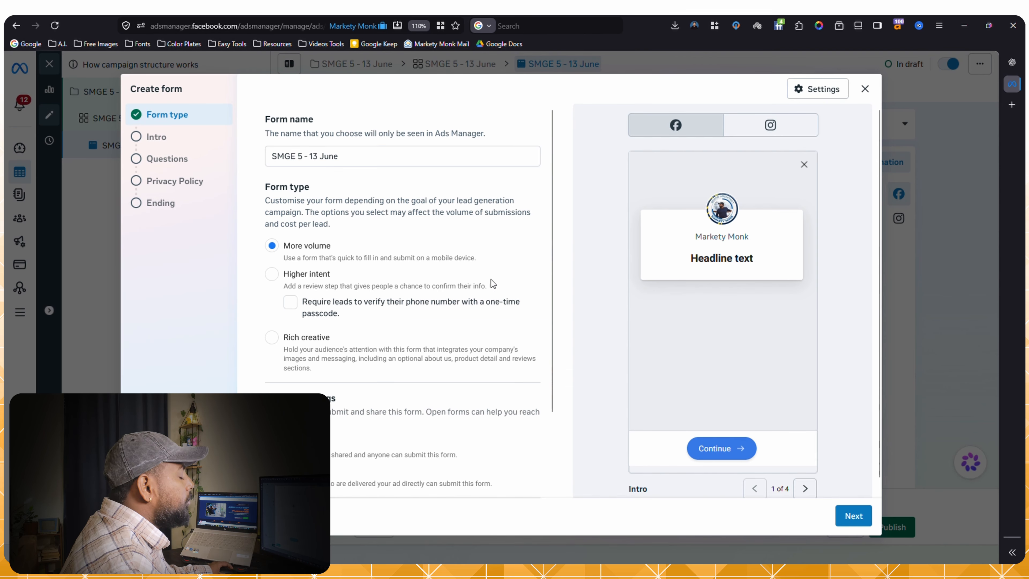
Step: Try the Higher intent form type with one-time passcode phone verification and switch back to More volume
{"action": "scroll", "coordinate": [471, 384], "scroll_direction": "down", "scroll_amount": 4}
{"action": "scroll", "coordinate": [382, 287], "scroll_direction": "up", "scroll_amount": 4}
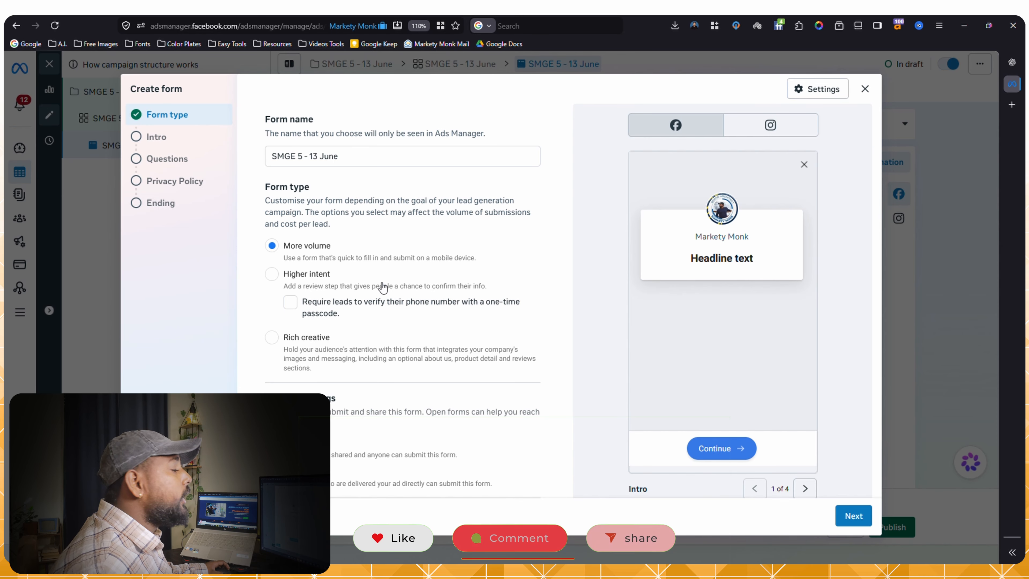
{"action": "left_click", "coordinate": [271, 274]}
{"action": "left_click", "coordinate": [291, 307]}
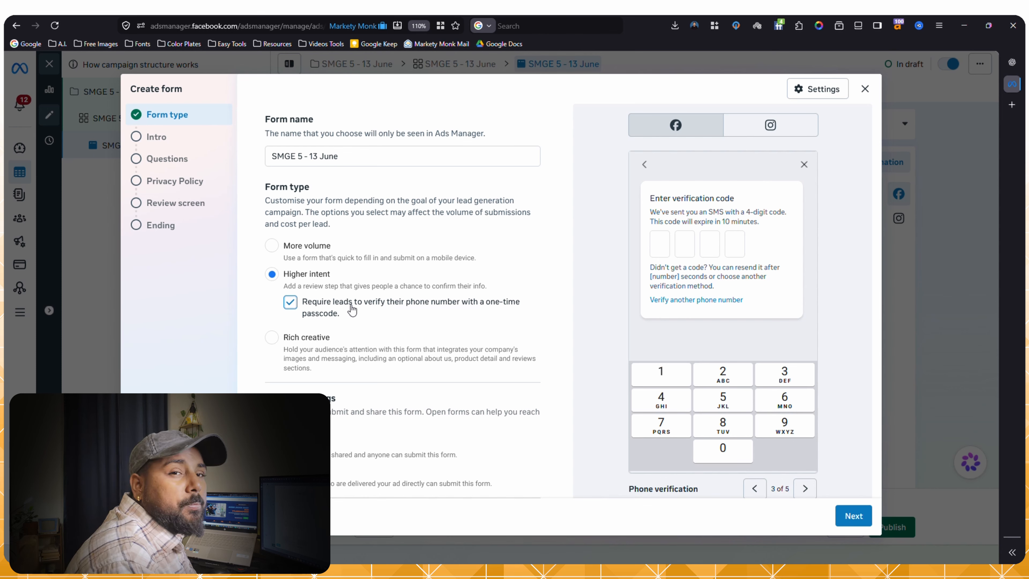
{"action": "left_click", "coordinate": [271, 246]}
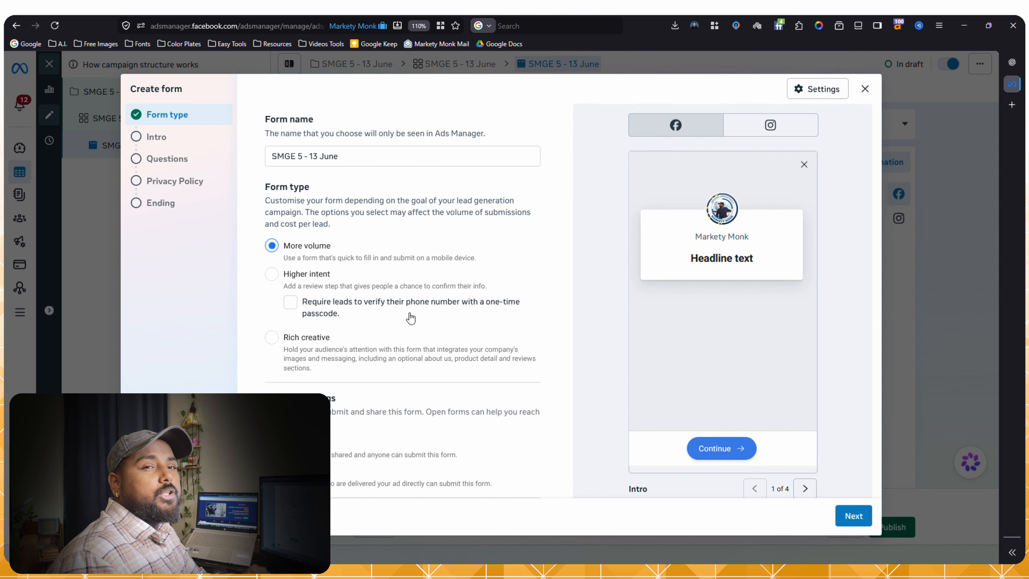
Step: Continue to the form's intro and set the greeting headline to "Your Social Media Our Responsibility"
{"action": "left_click", "coordinate": [853, 516]}
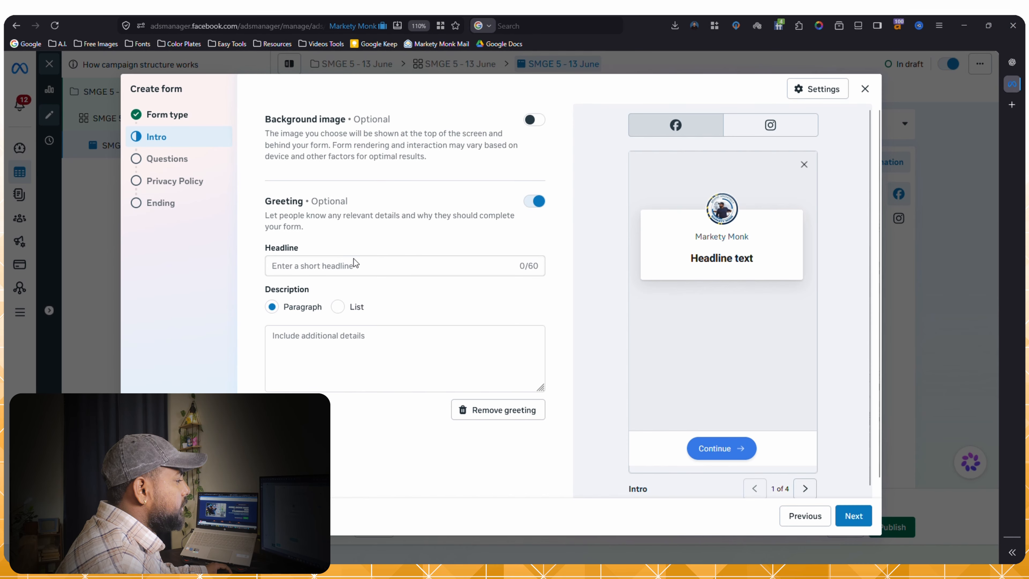
{"action": "left_click", "coordinate": [348, 266]}
{"action": "type", "text": "Your Social Media Our Responsibility"}
Step: Enter the greeting description "AI-powered posts and reels, manually posted on your platforms every day. You run your business — we handle the rest." and proceed to Questions
{"action": "left_click", "coordinate": [398, 354]}
{"action": "type", "text": "AI-powered posts and reels, manually posted on your platforms every day. You run your business — we handle the rest."}
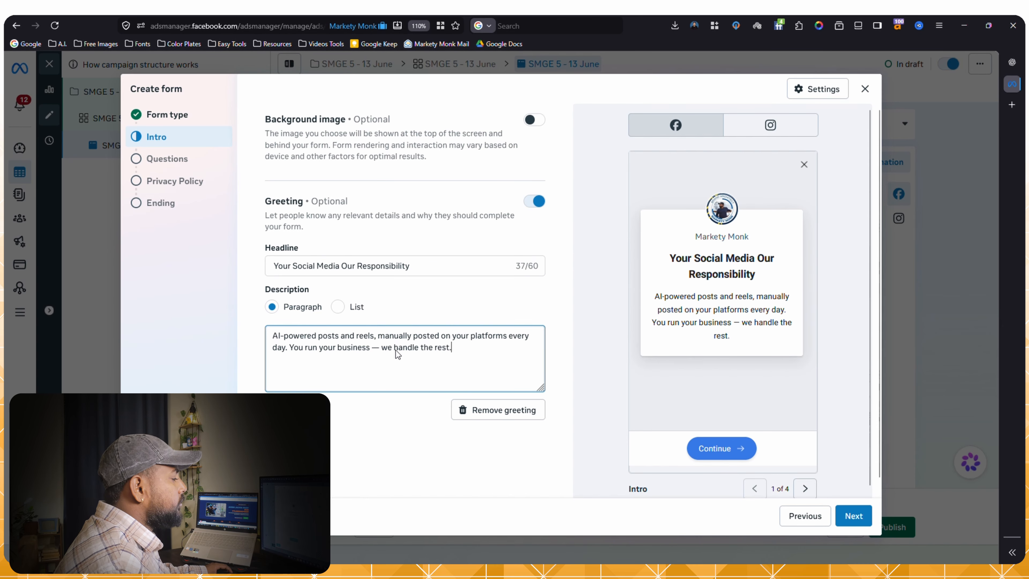
{"action": "left_click", "coordinate": [852, 515]}
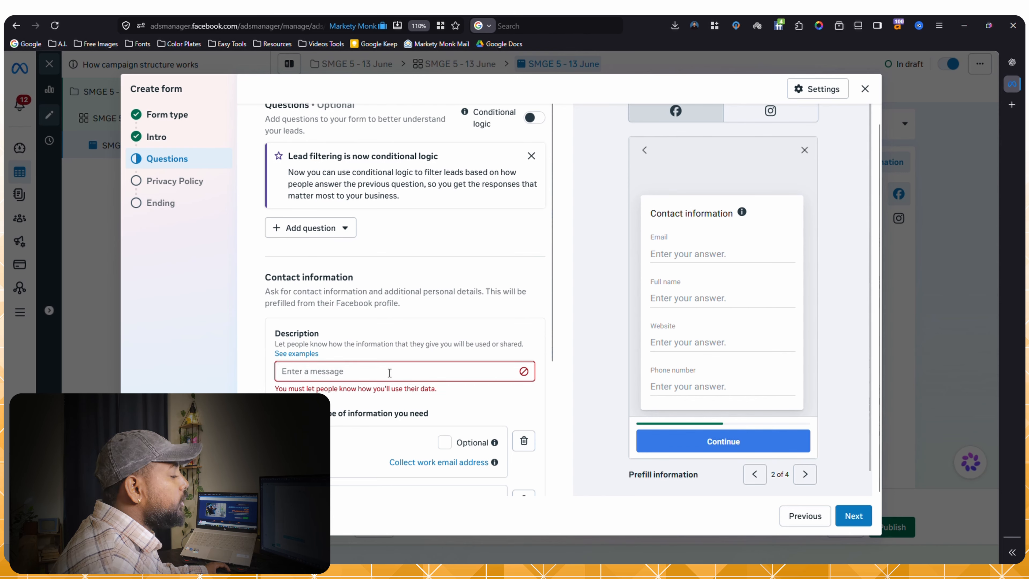
Step: Remove the Email, Full name and Website fields from the form's contact information
{"action": "scroll", "coordinate": [392, 381], "scroll_direction": "down", "scroll_amount": 1}
{"action": "scroll", "coordinate": [404, 413], "scroll_direction": "down", "scroll_amount": 3}
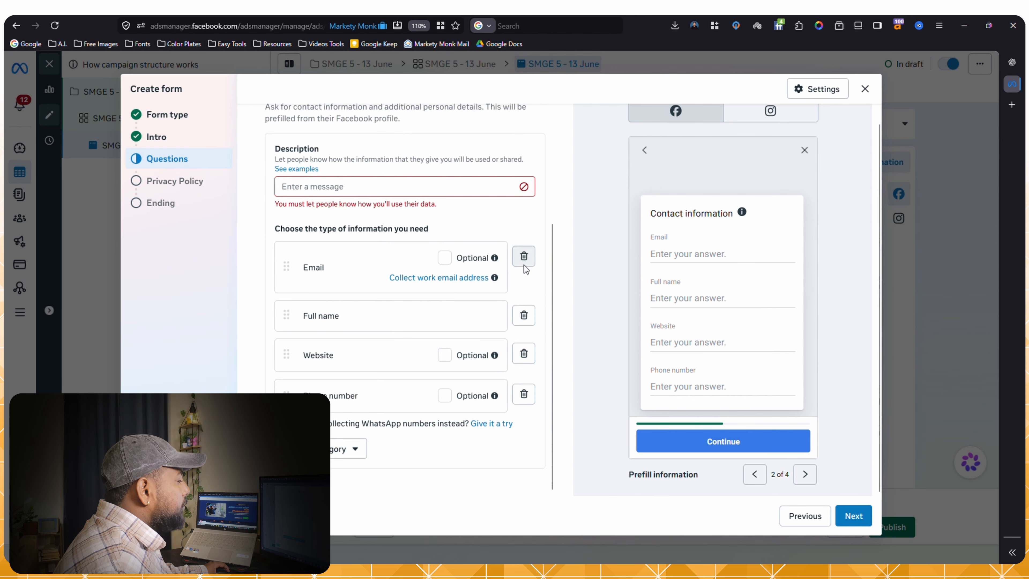
{"action": "left_click", "coordinate": [524, 257]}
{"action": "left_click", "coordinate": [524, 315]}
{"action": "left_click", "coordinate": [524, 353]}
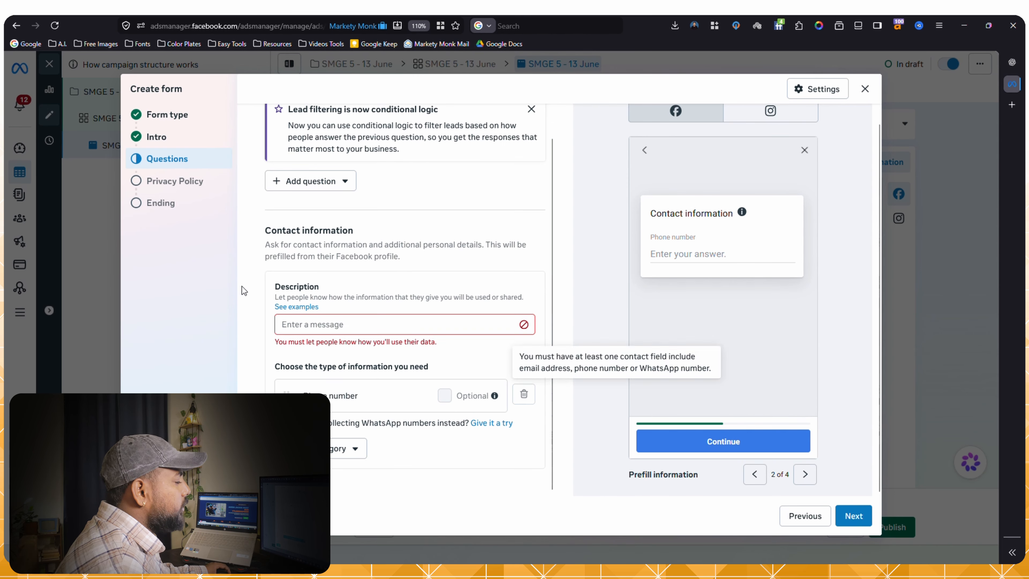
Step: Enter "Enter Your Details" as the contact information description
{"action": "left_click", "coordinate": [300, 324]}
{"action": "type", "text": "Enter Your Det"}
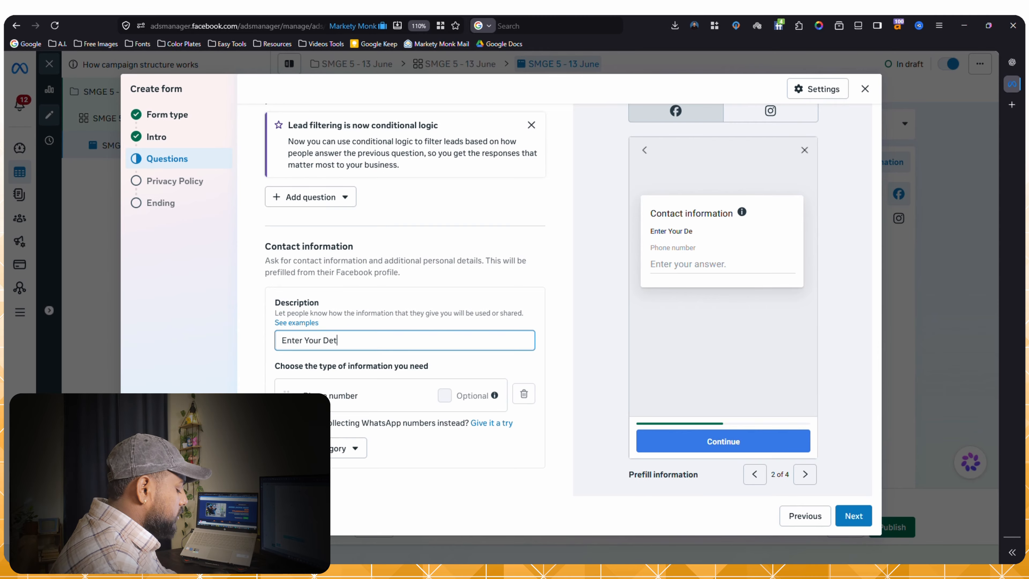
{"action": "type", "text": "ails"}
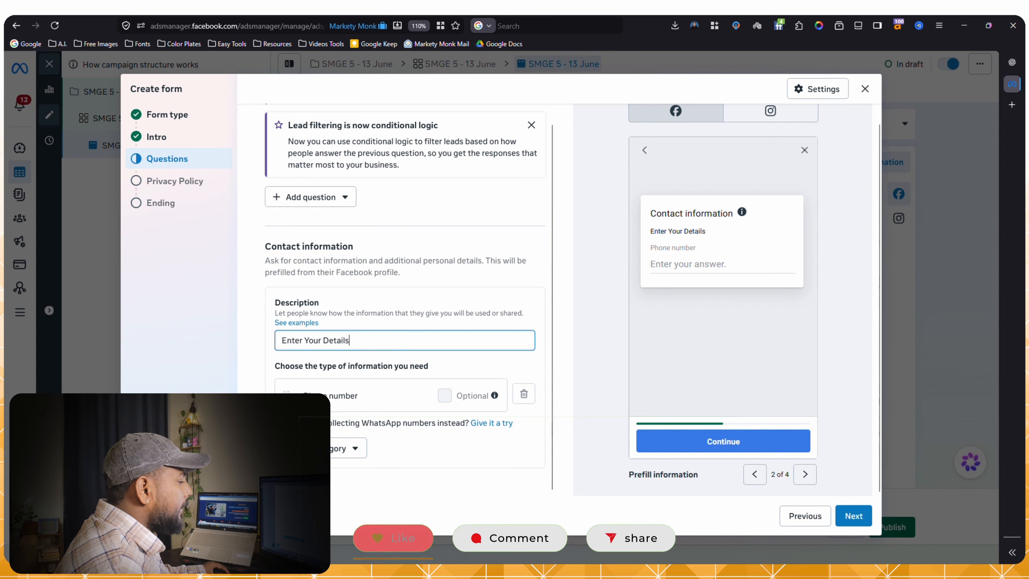
Step: Add the Full name and Email fields to the contact information and place Phone number below Full name
{"action": "left_click", "coordinate": [318, 448]}
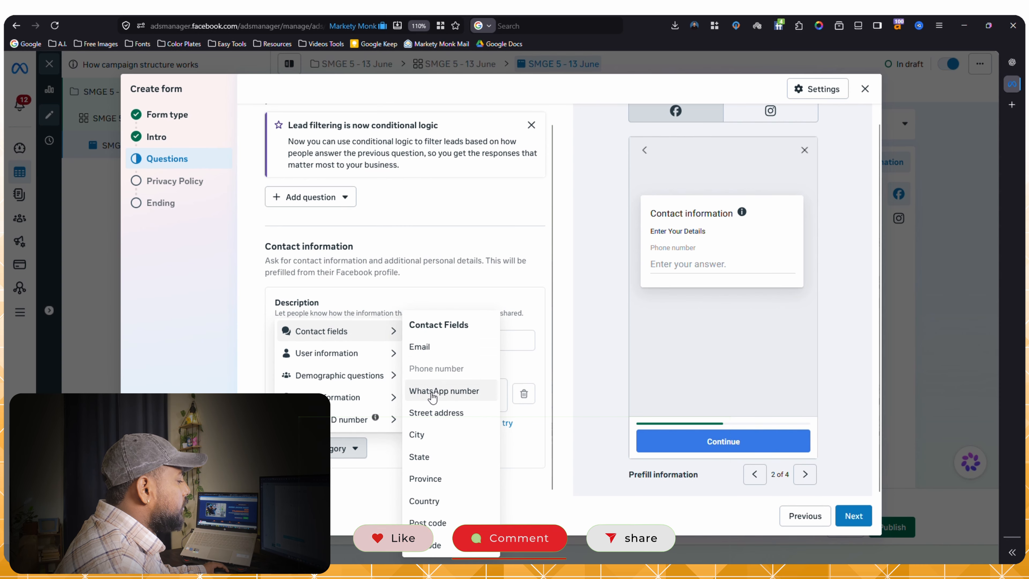
{"action": "mouse_move", "coordinate": [323, 355]}
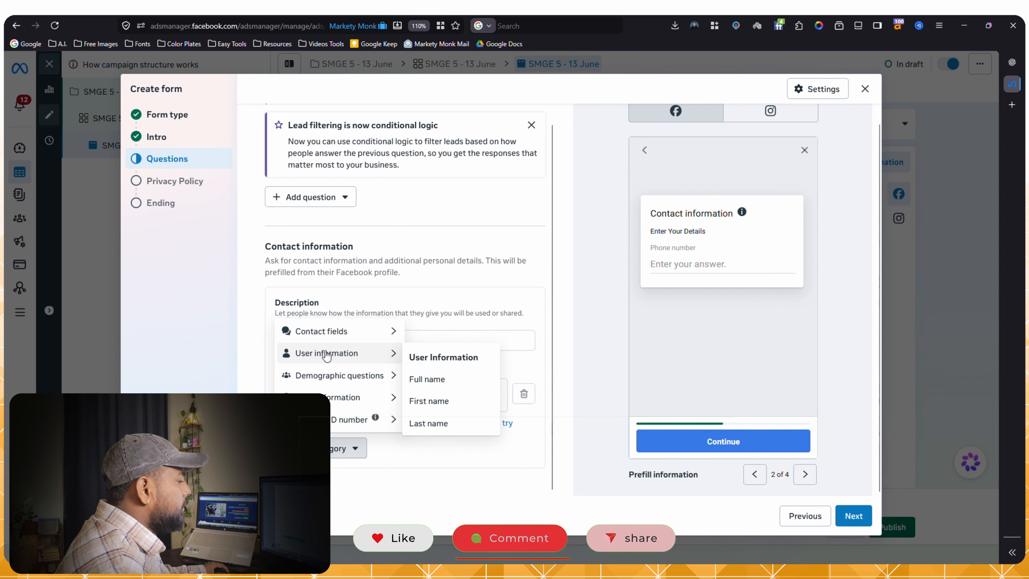
{"action": "left_click", "coordinate": [417, 377]}
{"action": "scroll", "coordinate": [359, 460], "scroll_direction": "down", "scroll_amount": 1}
{"action": "left_click", "coordinate": [345, 449]}
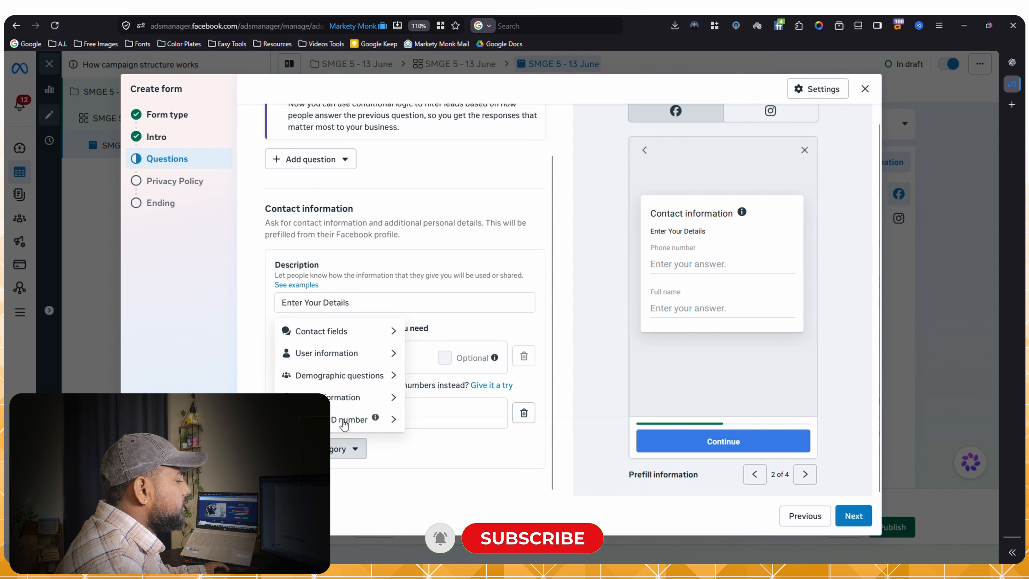
{"action": "mouse_move", "coordinate": [354, 353]}
{"action": "mouse_move", "coordinate": [324, 332]}
{"action": "left_click", "coordinate": [421, 348]}
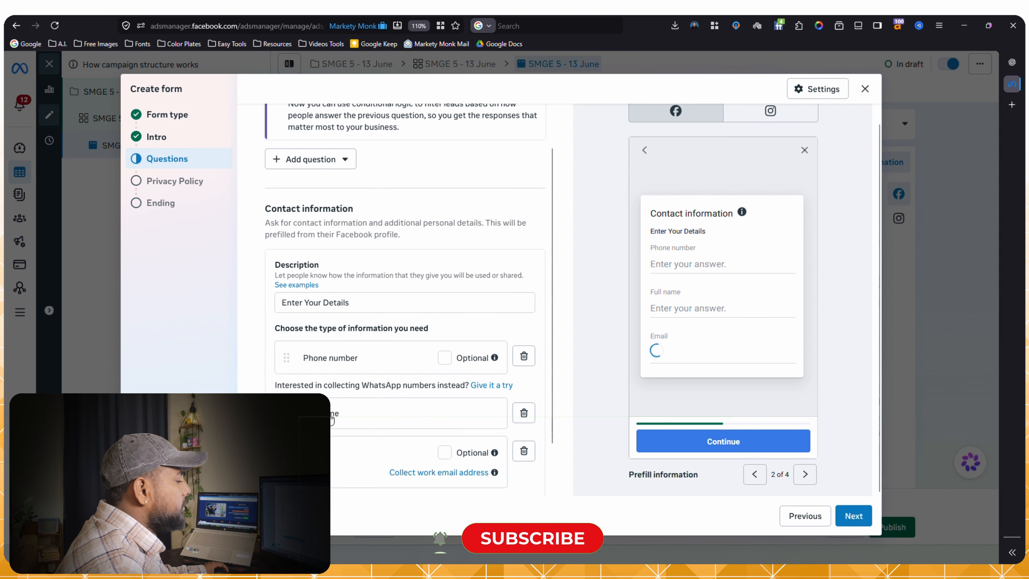
{"action": "scroll", "coordinate": [405, 284], "scroll_direction": "down", "scroll_amount": 2}
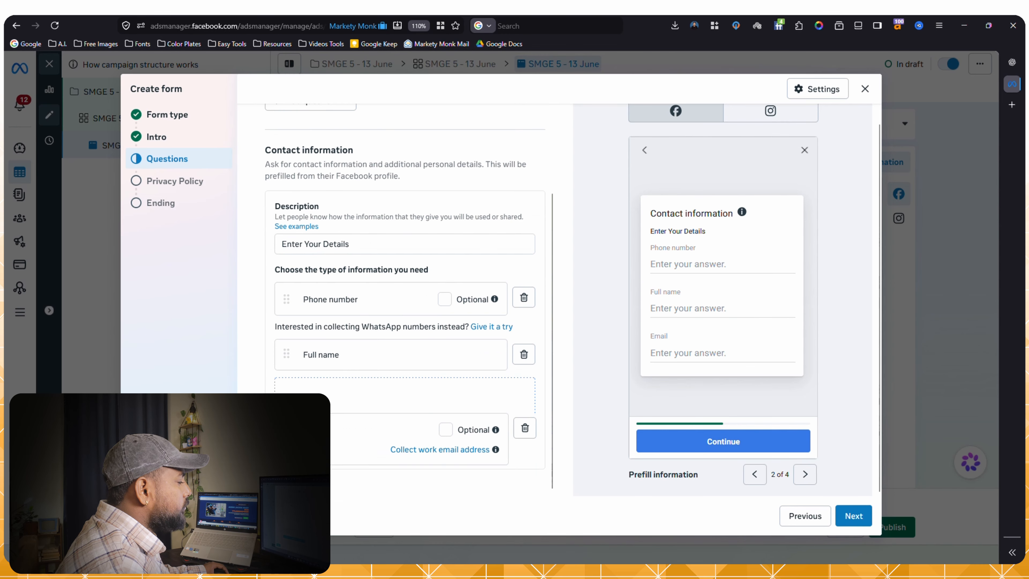
{"action": "left_click_drag", "start_coordinate": [286, 298], "coordinate": [285, 338]}
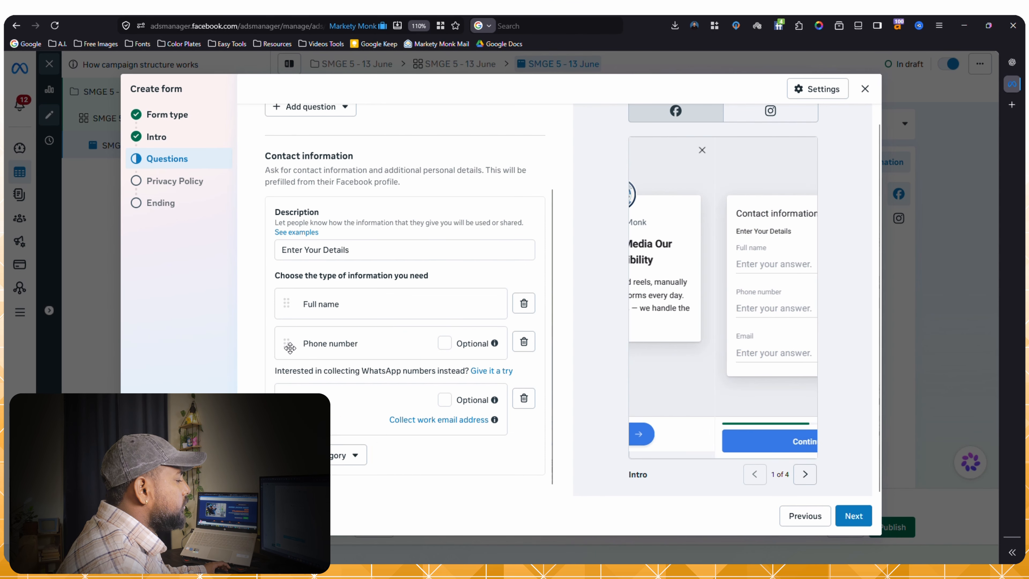
Step: Add a WhatsApp number field to the contact information and remove the Phone number field
{"action": "left_click", "coordinate": [332, 463]}
{"action": "mouse_move", "coordinate": [371, 345]}
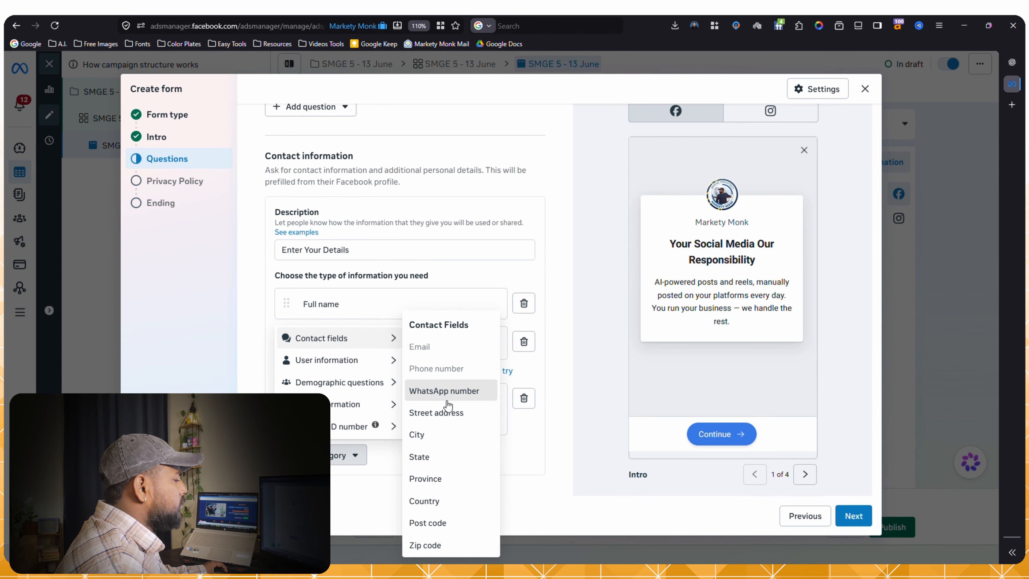
{"action": "left_click", "coordinate": [447, 391]}
{"action": "scroll", "coordinate": [372, 385], "scroll_direction": "down", "scroll_amount": 2}
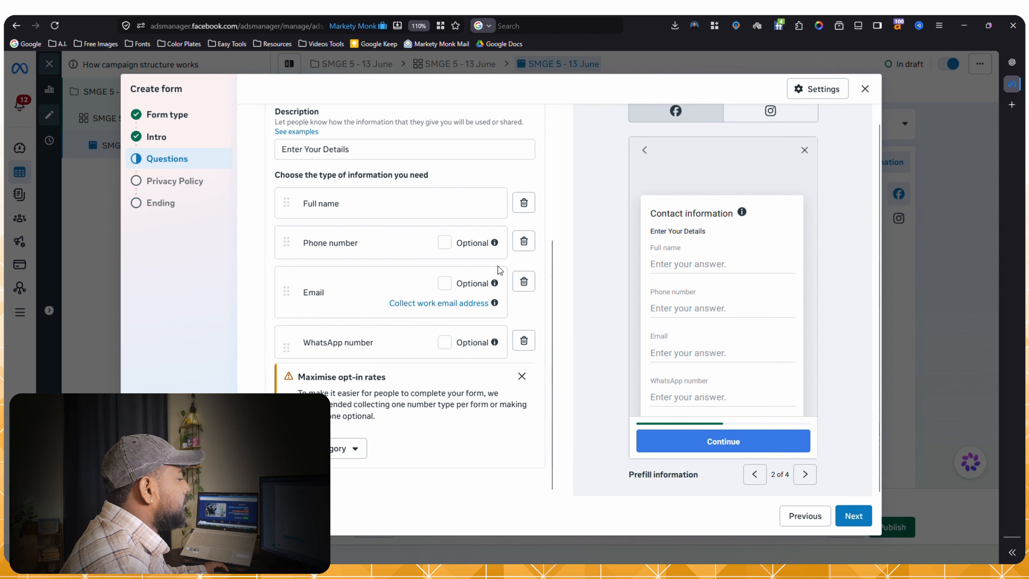
{"action": "left_click", "coordinate": [529, 246]}
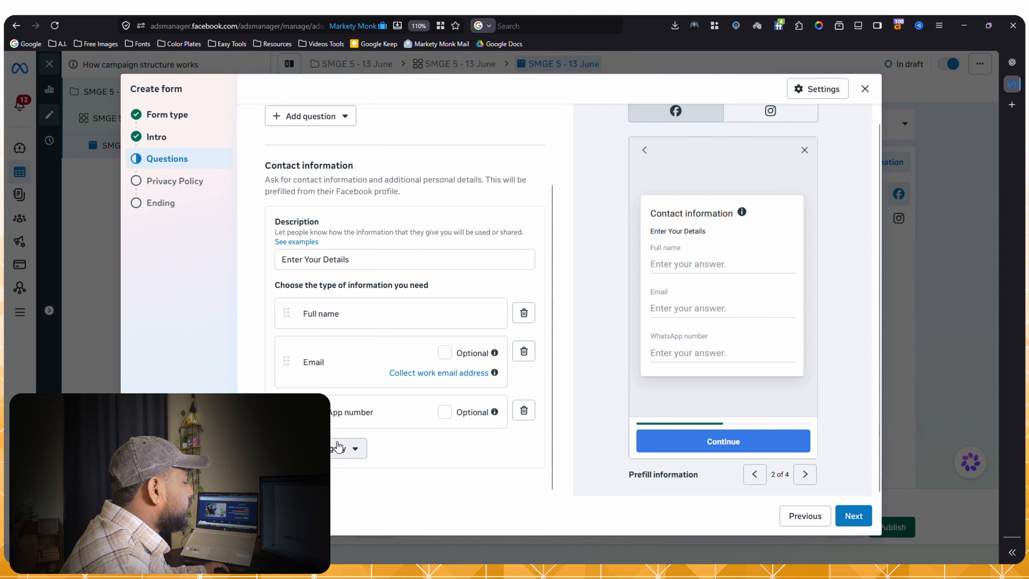
Step: Add the City and Company name fields to the contact information
{"action": "left_click", "coordinate": [339, 446]}
{"action": "mouse_move", "coordinate": [357, 340]}
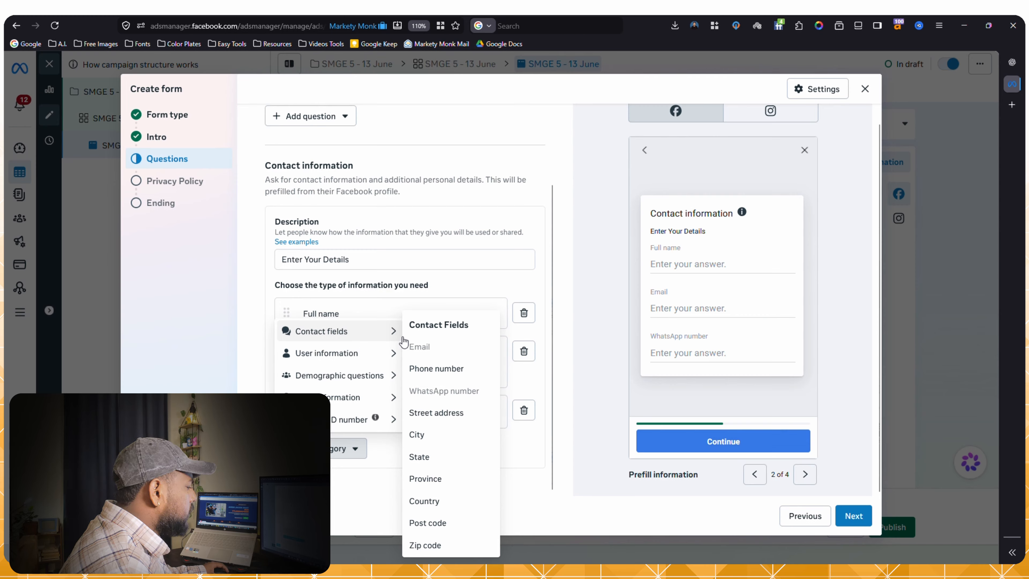
{"action": "left_click", "coordinate": [423, 433]}
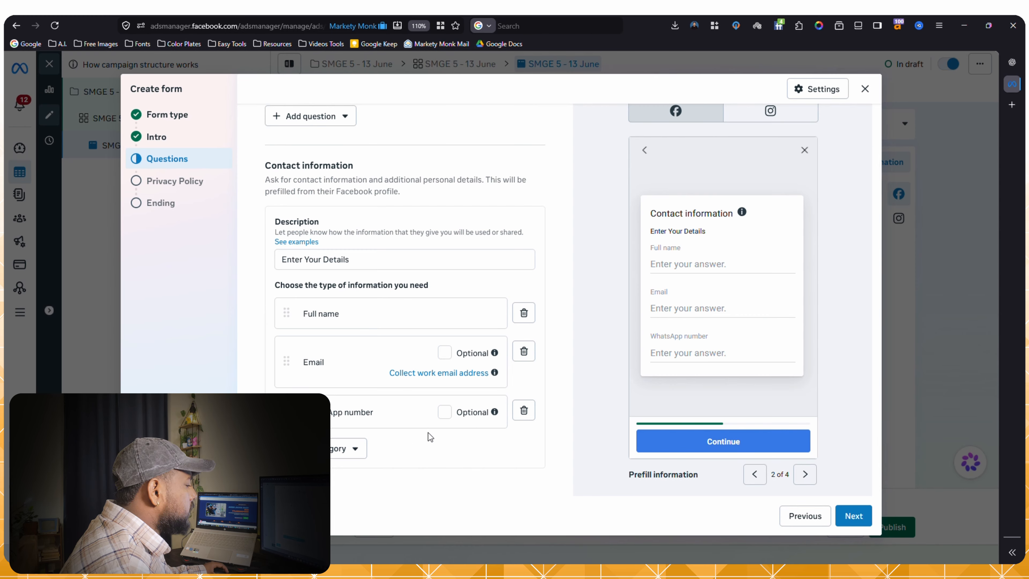
{"action": "scroll", "coordinate": [373, 445], "scroll_direction": "down", "scroll_amount": 1}
{"action": "left_click", "coordinate": [357, 455]}
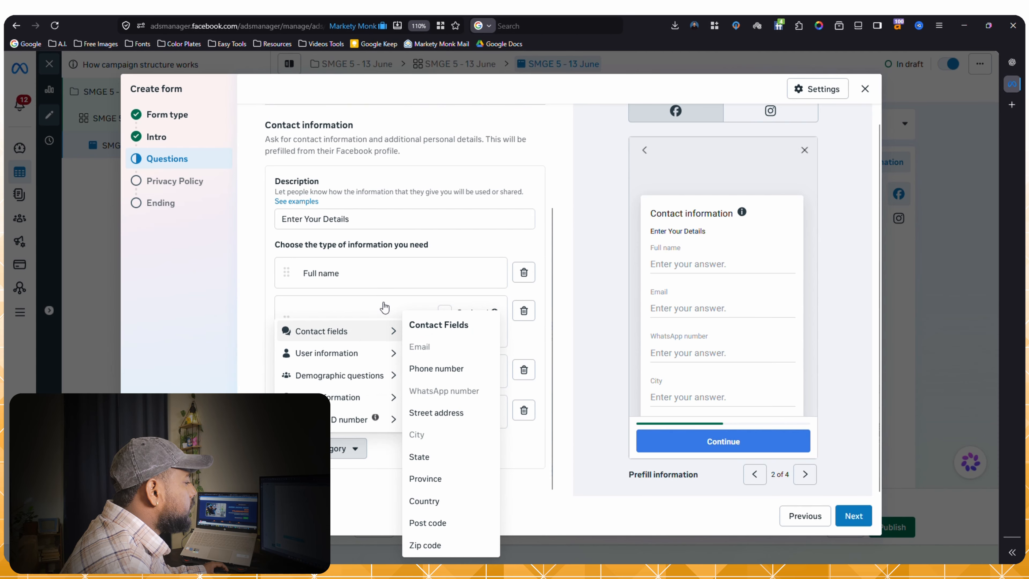
{"action": "mouse_move", "coordinate": [356, 397]}
{"action": "left_click", "coordinate": [429, 491]}
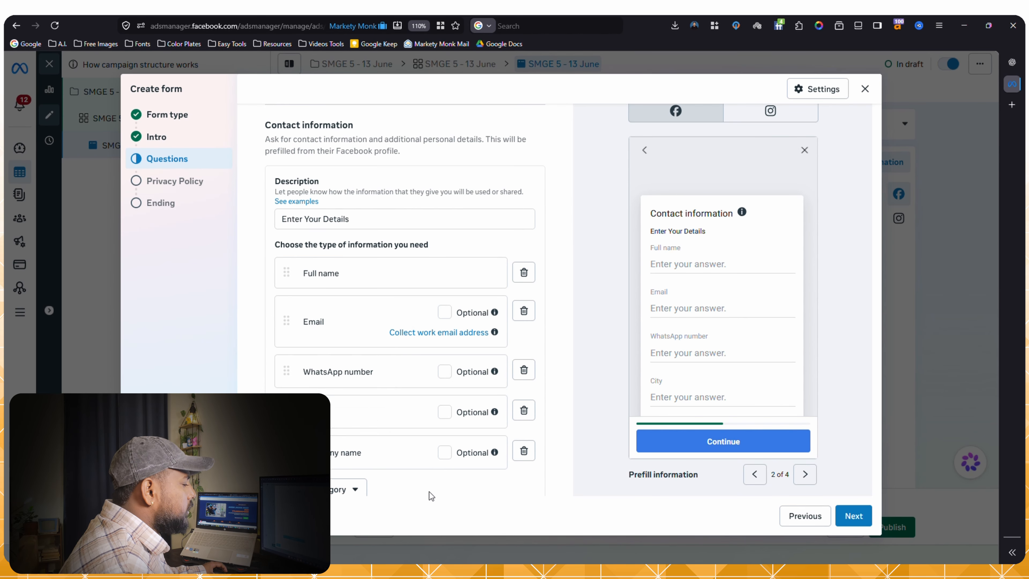
{"action": "scroll", "coordinate": [417, 461], "scroll_direction": "down", "scroll_amount": 1}
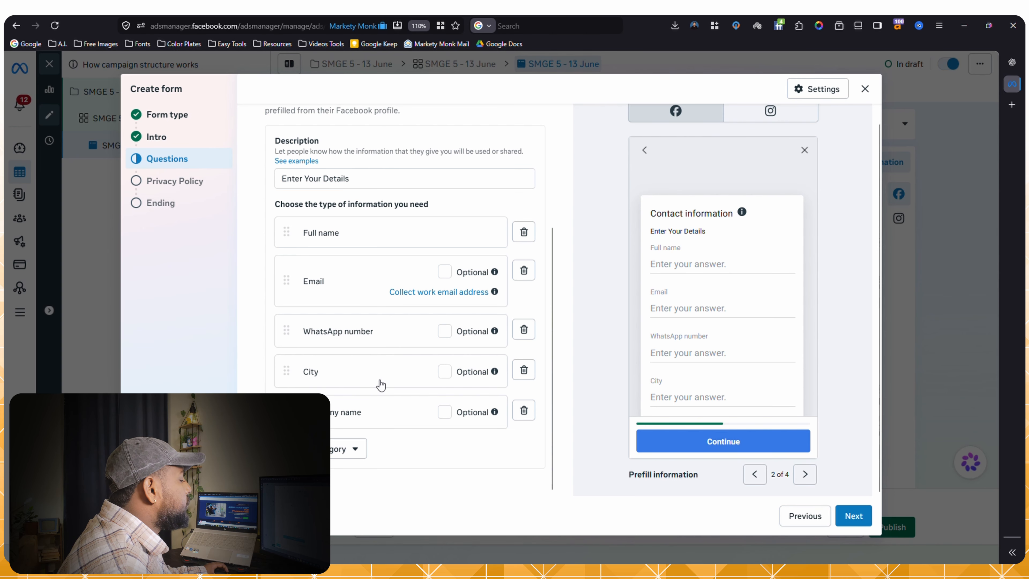
{"action": "scroll", "coordinate": [381, 433], "scroll_direction": "up", "scroll_amount": 1}
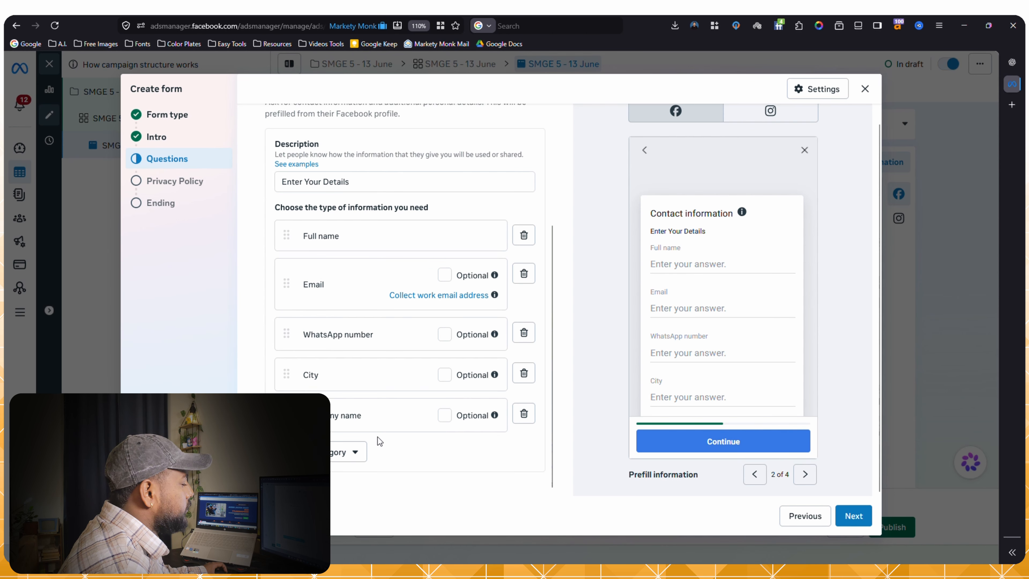
{"action": "scroll", "coordinate": [377, 437], "scroll_direction": "down", "scroll_amount": 1}
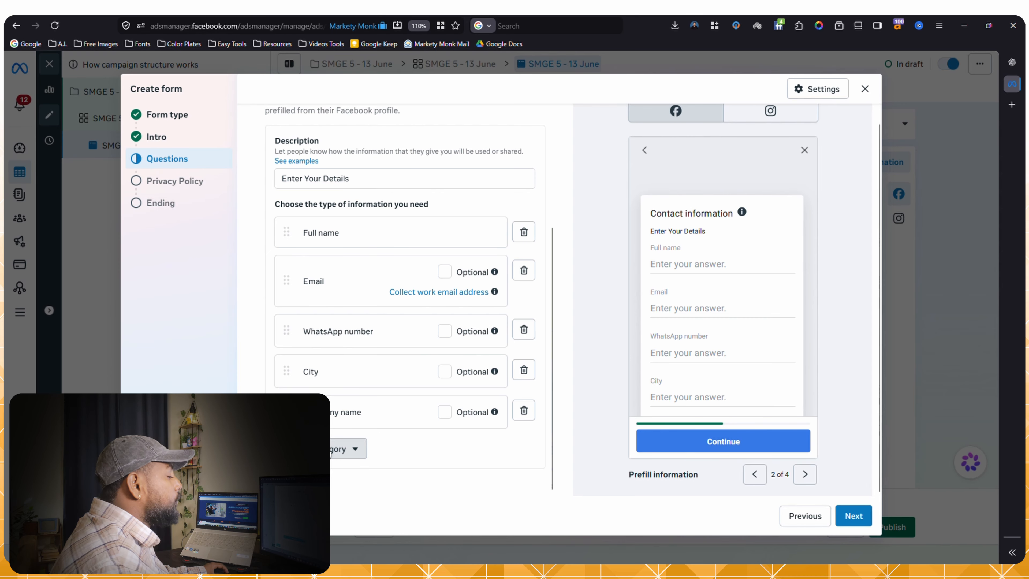
{"action": "left_click", "coordinate": [330, 452]}
{"action": "mouse_move", "coordinate": [340, 356]}
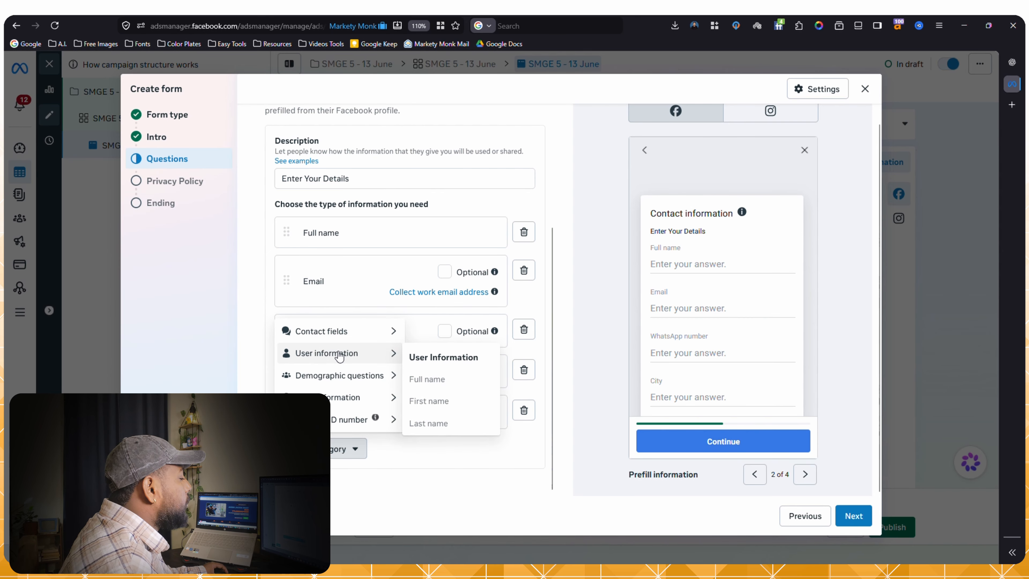
{"action": "mouse_move", "coordinate": [359, 342]}
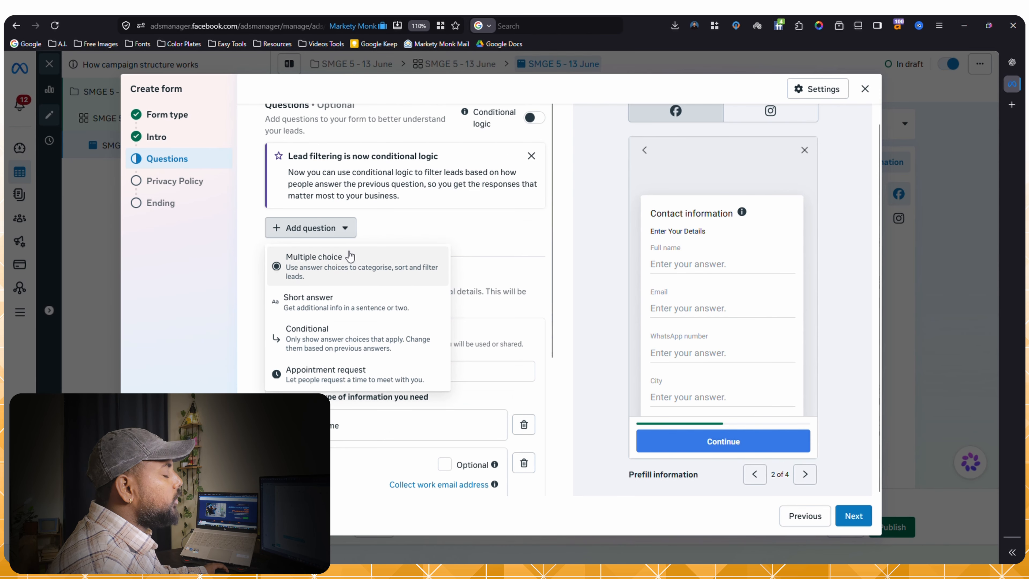
Step: Add the multiple-choice question "Do you already have Social Media Page?" with the answers Yes and No, and proceed to Privacy Policy
{"action": "left_click", "coordinate": [370, 269]}
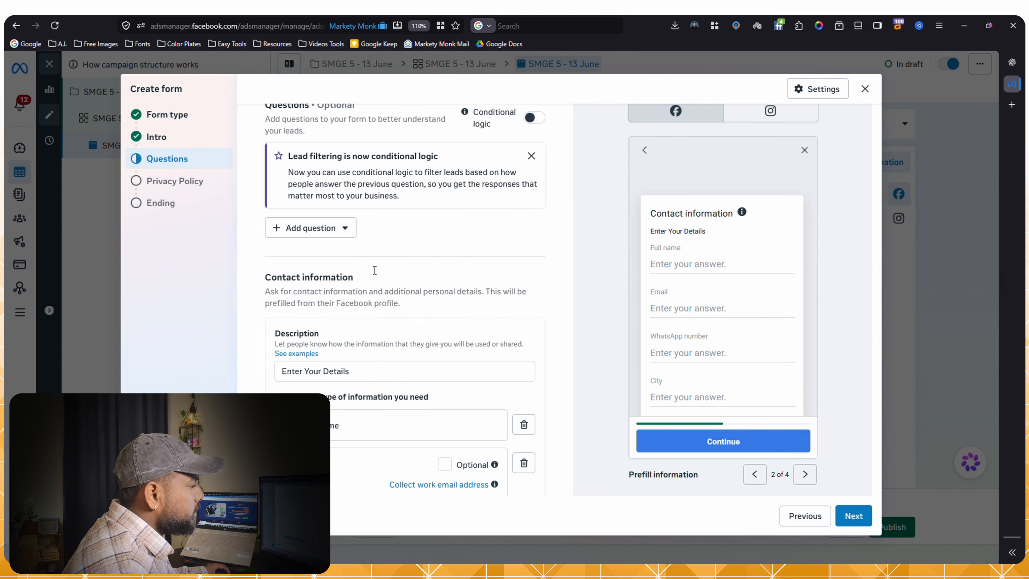
{"action": "scroll", "coordinate": [361, 440], "scroll_direction": "down", "scroll_amount": 2}
{"action": "scroll", "coordinate": [356, 434], "scroll_direction": "up", "scroll_amount": 2}
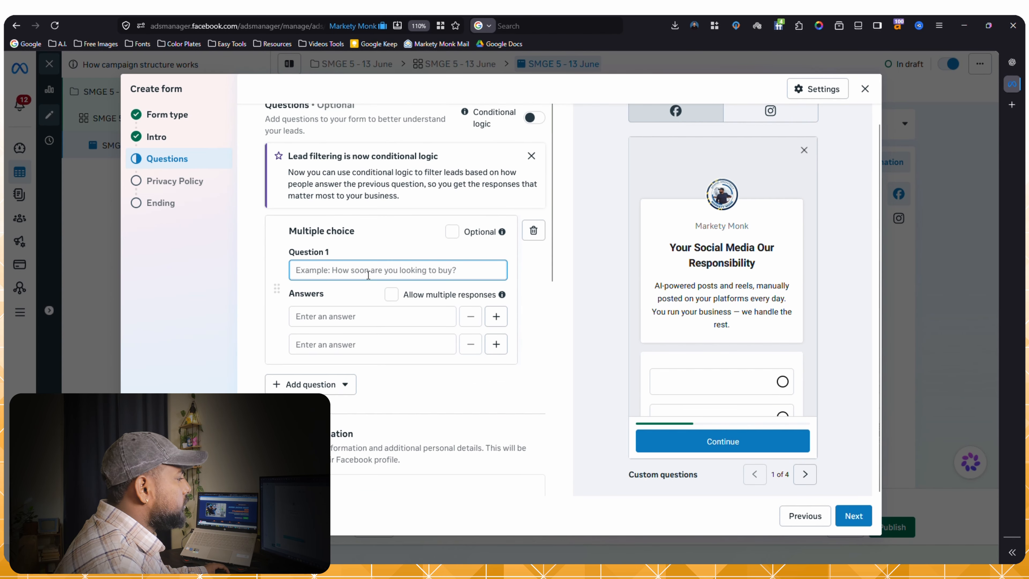
{"action": "type", "text": "Do you already have Social Media Page?"}
{"action": "left_click", "coordinate": [312, 320]}
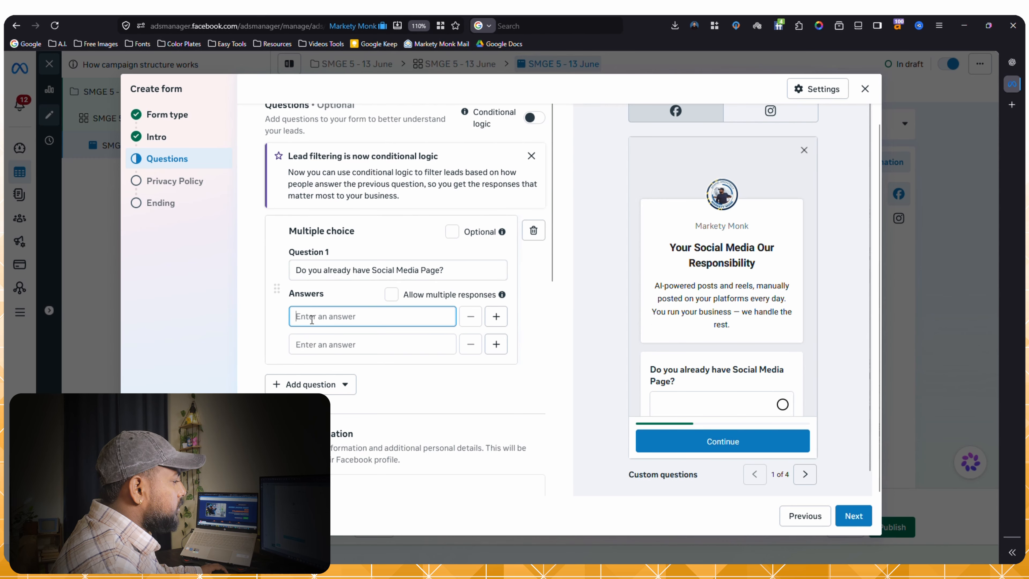
{"action": "type", "text": "Yes"}
{"action": "key", "text": "Tab"}
{"action": "key", "text": "Tab"}
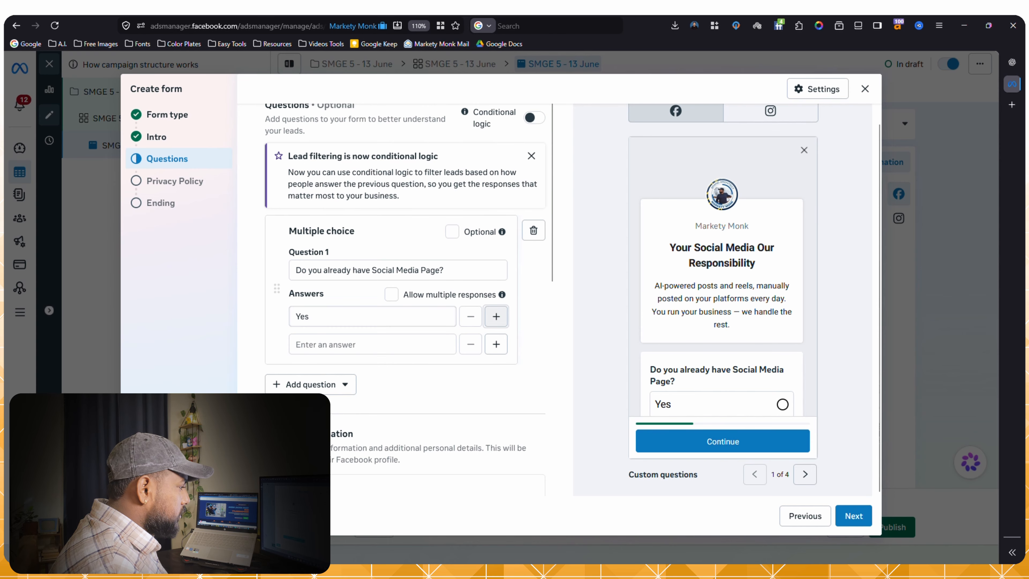
{"action": "type", "text": "No"}
{"action": "scroll", "coordinate": [405, 284], "scroll_direction": "down", "scroll_amount": 3}
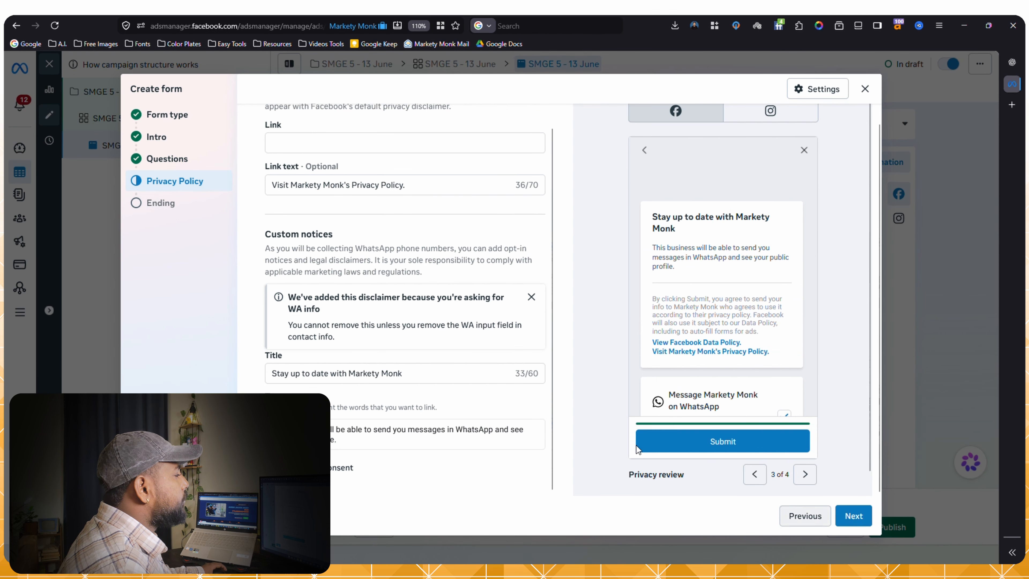
{"action": "scroll", "coordinate": [335, 186], "scroll_direction": "up", "scroll_amount": 2}
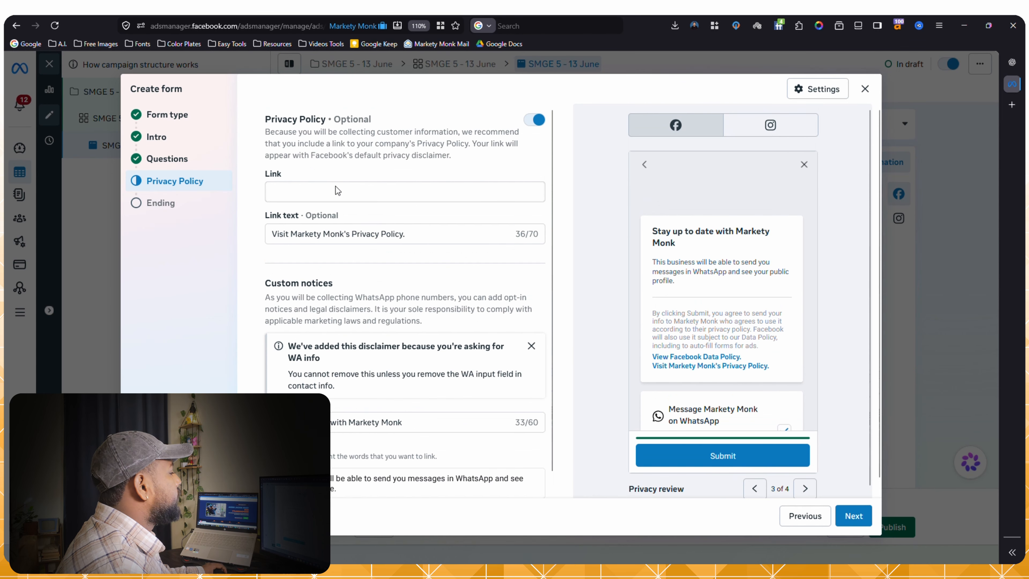
{"action": "left_click", "coordinate": [327, 194]}
{"action": "type", "text": "https://marketymonk.com"}
{"action": "left_click", "coordinate": [406, 256]}
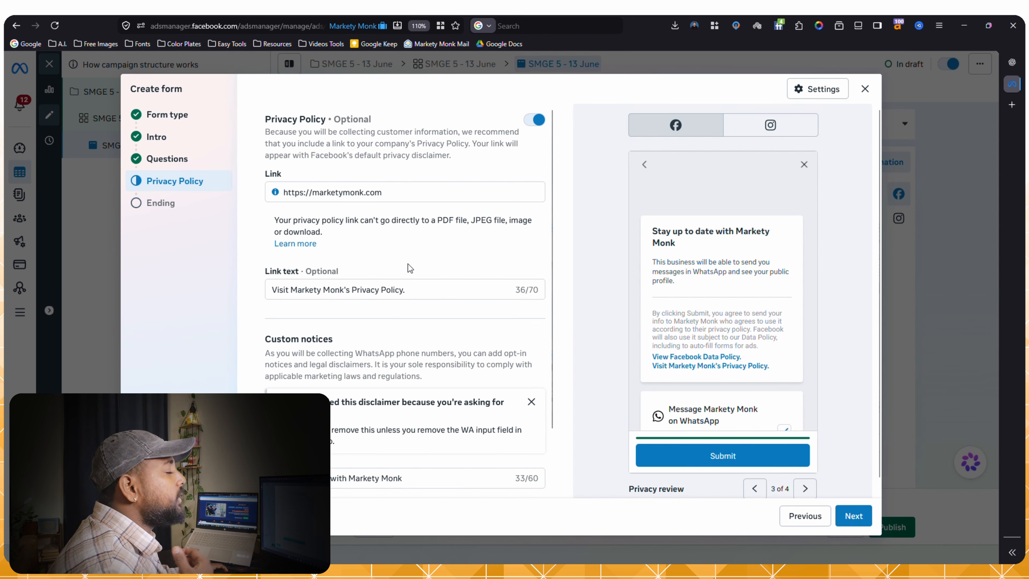
{"action": "scroll", "coordinate": [408, 263], "scroll_direction": "down", "scroll_amount": 2}
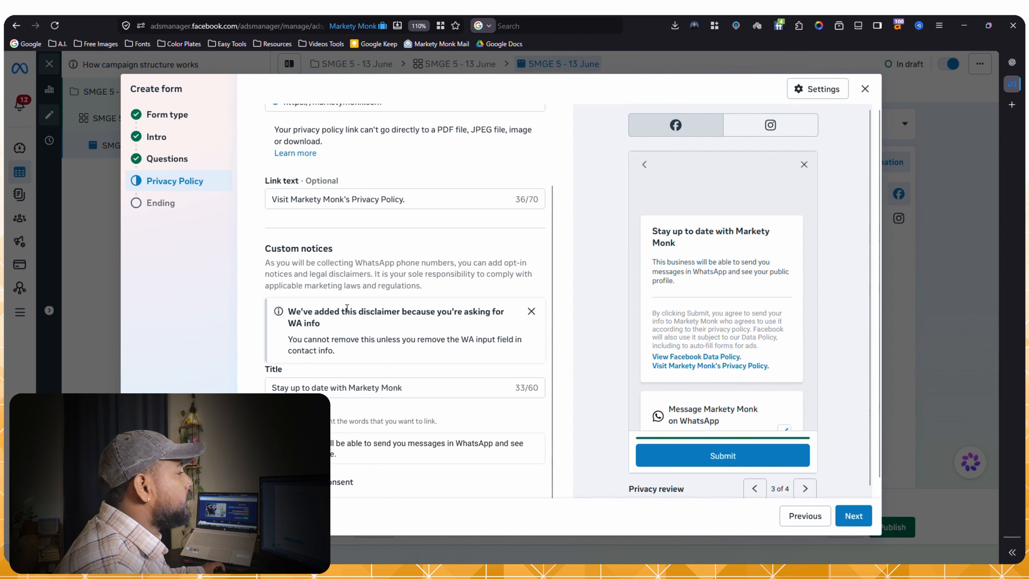
{"action": "scroll", "coordinate": [347, 308], "scroll_direction": "up", "scroll_amount": 2}
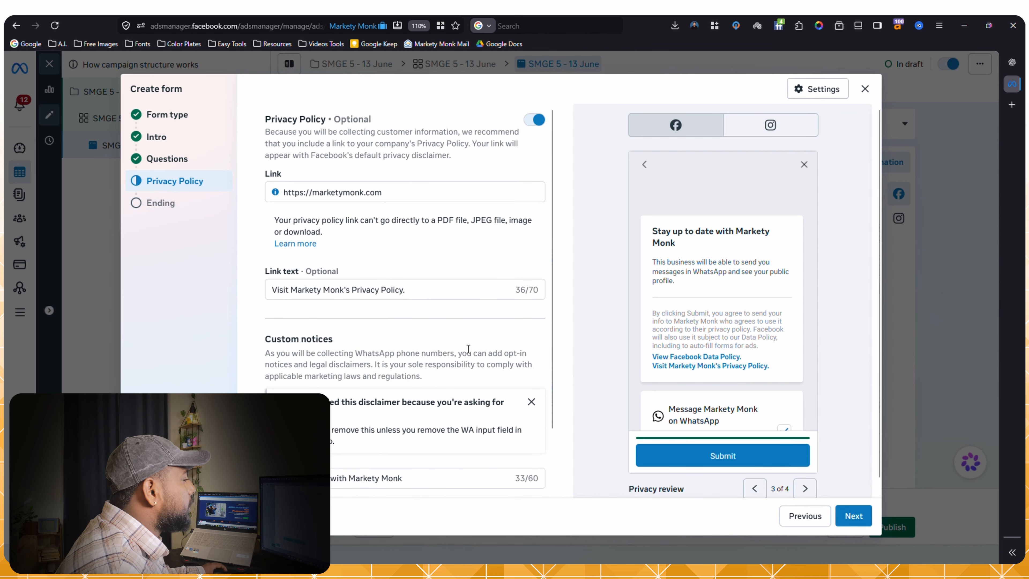
{"action": "scroll", "coordinate": [406, 421], "scroll_direction": "down", "scroll_amount": 2}
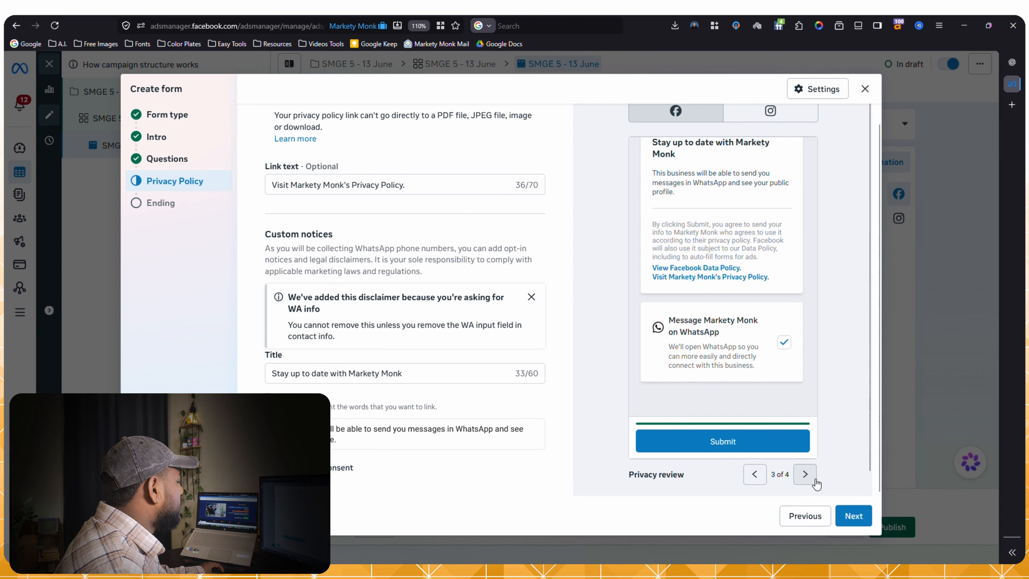
{"action": "left_click", "coordinate": [838, 515]}
Step: Set the ending headline to "Thank You" and the description to "Your Information has been received our Team Will contact to you as soon as possible"
{"action": "scroll", "coordinate": [422, 287], "scroll_direction": "up", "scroll_amount": 1}
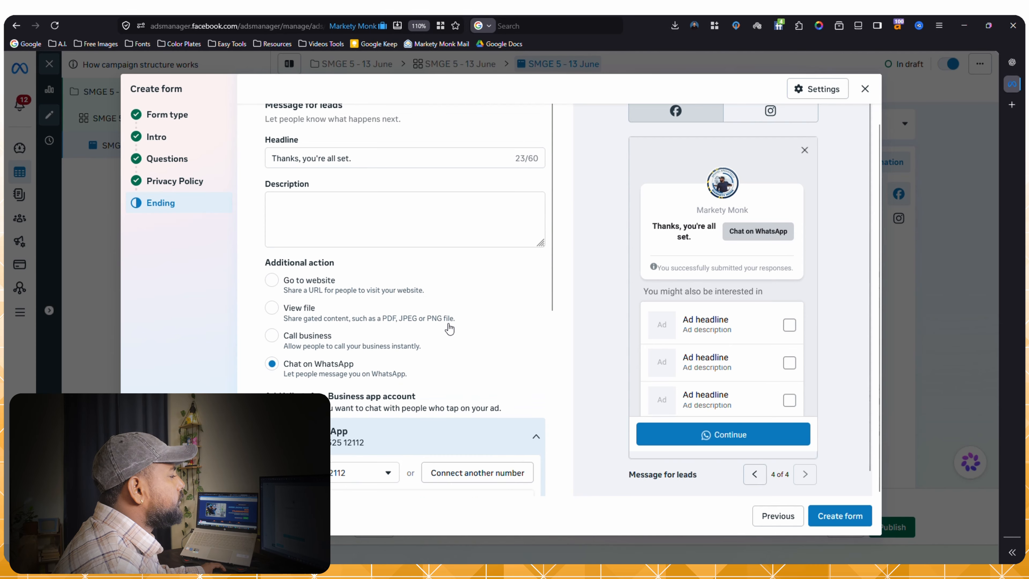
{"action": "triple_click", "coordinate": [324, 158]}
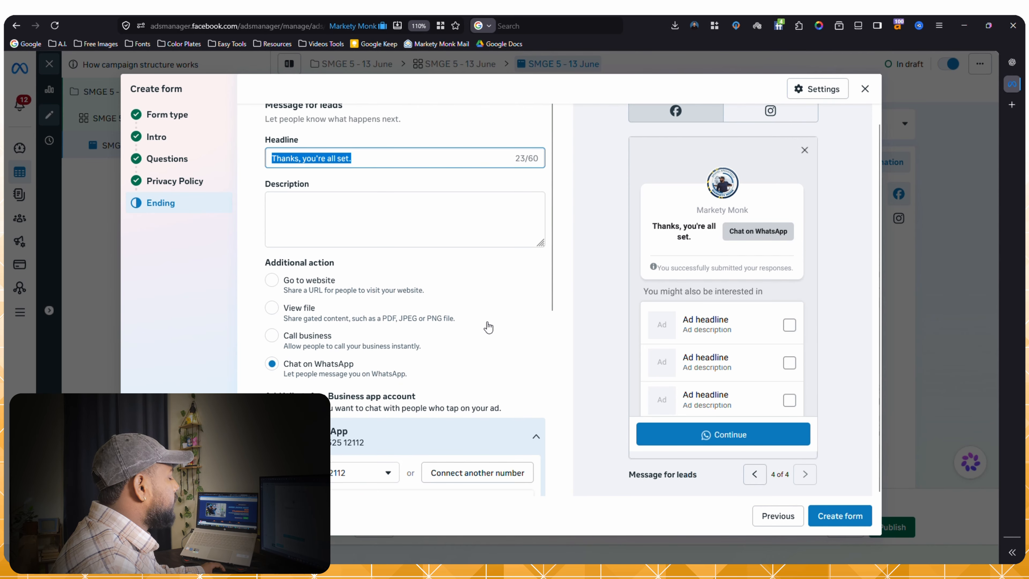
{"action": "type", "text": "Th"}
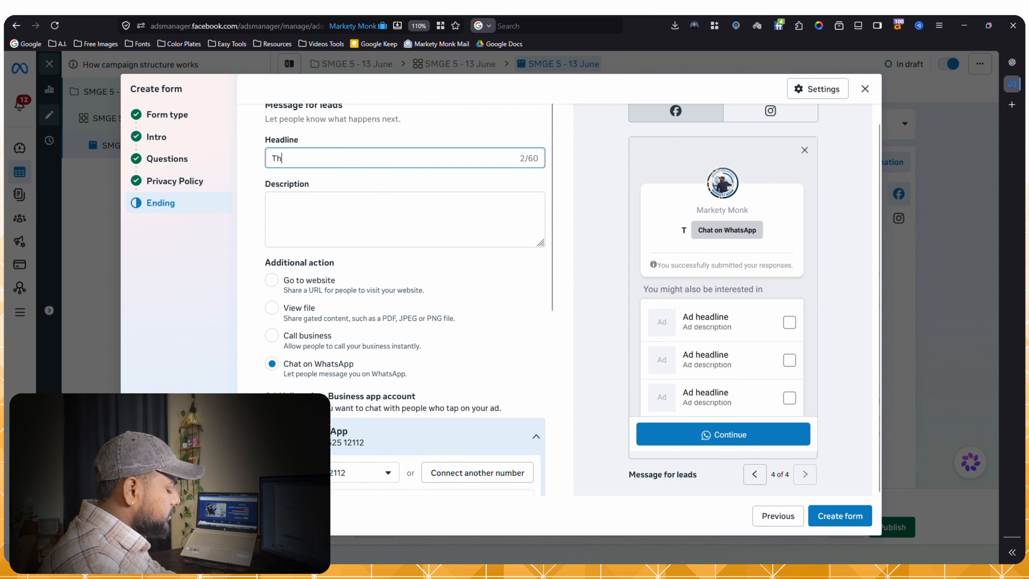
{"action": "type", "text": "ank You"}
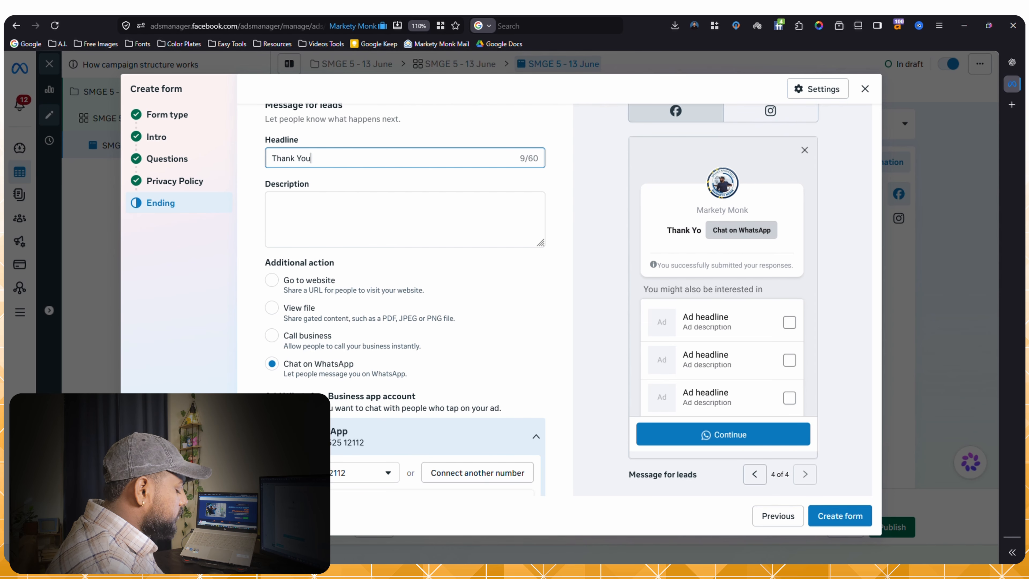
{"action": "left_click", "coordinate": [451, 181]}
{"action": "type", "text": "Your Information has been received our Team Will contact to you as soon as possible"}
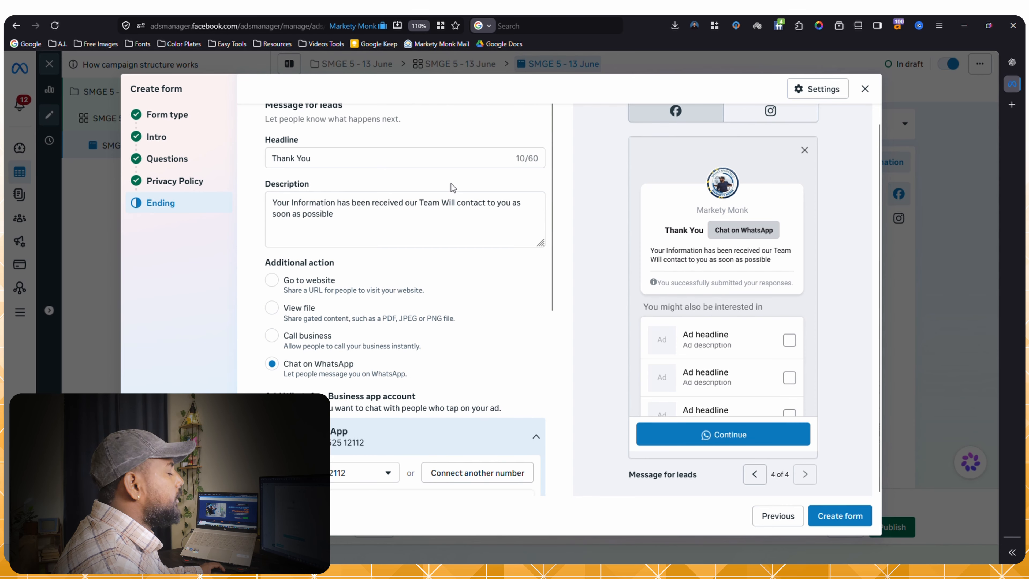
{"action": "left_click", "coordinate": [320, 157]}
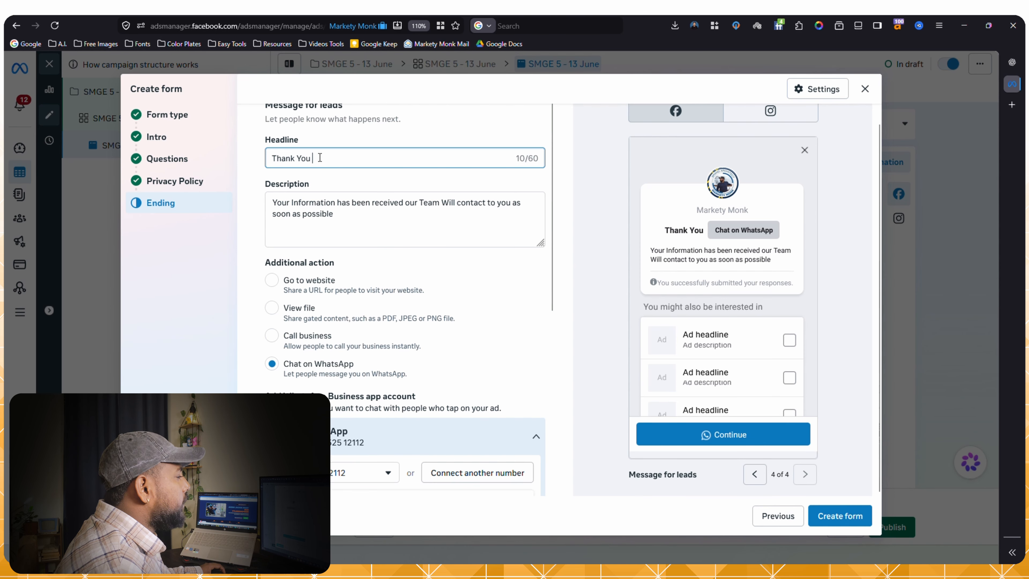
Step: Try the Go to website additional action with the marketymonk.com address as its link
{"action": "scroll", "coordinate": [333, 302], "scroll_direction": "up", "scroll_amount": 1}
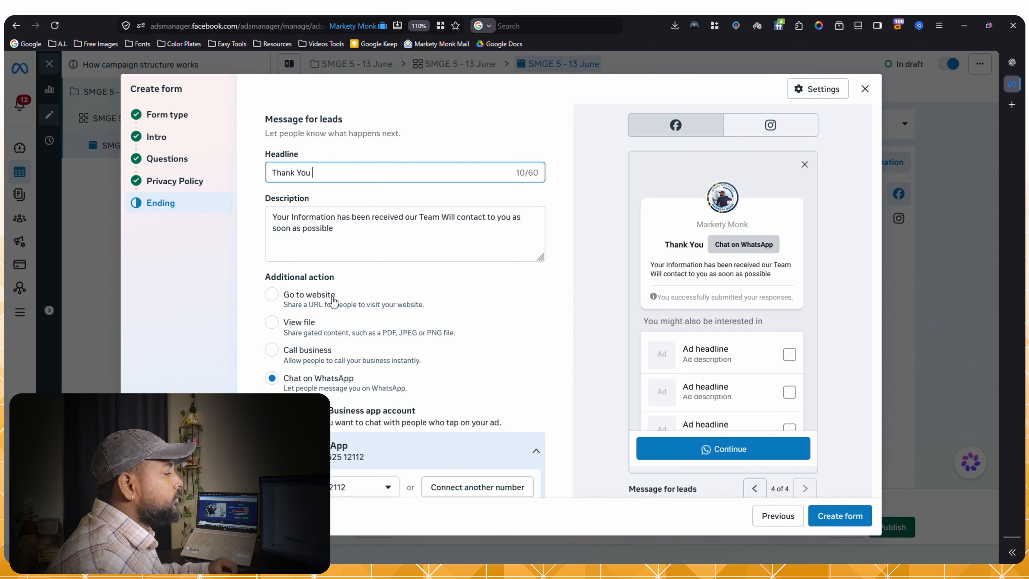
{"action": "scroll", "coordinate": [333, 301], "scroll_direction": "down", "scroll_amount": 1}
{"action": "scroll", "coordinate": [638, 335], "scroll_direction": "down", "scroll_amount": 2}
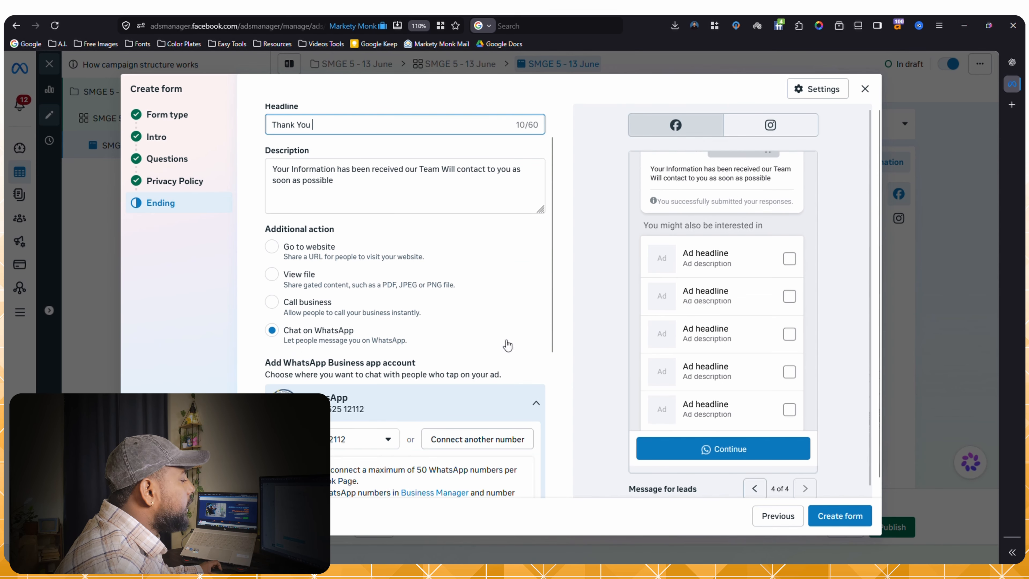
{"action": "scroll", "coordinate": [315, 354], "scroll_direction": "up", "scroll_amount": 1}
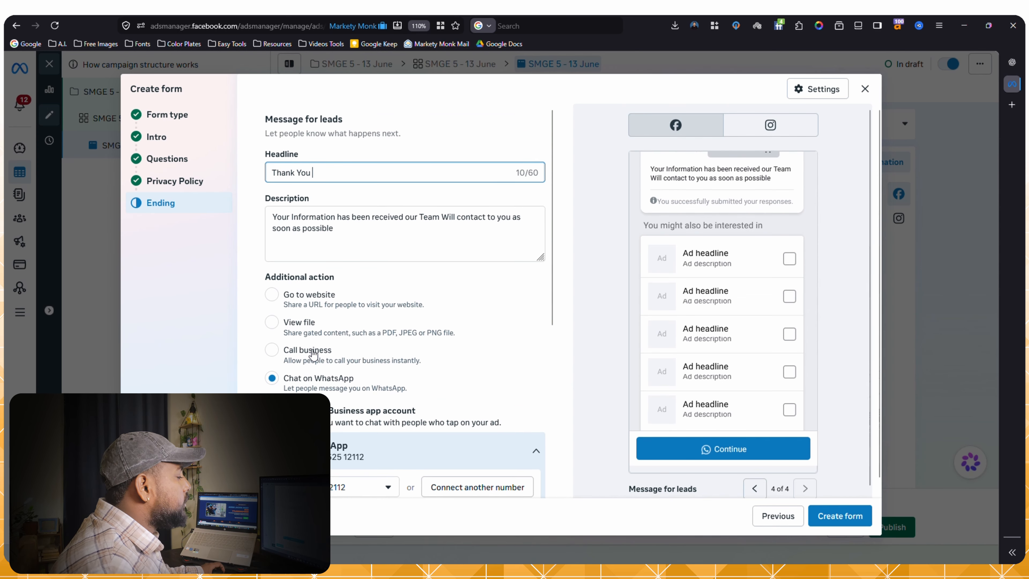
{"action": "left_click", "coordinate": [271, 295]}
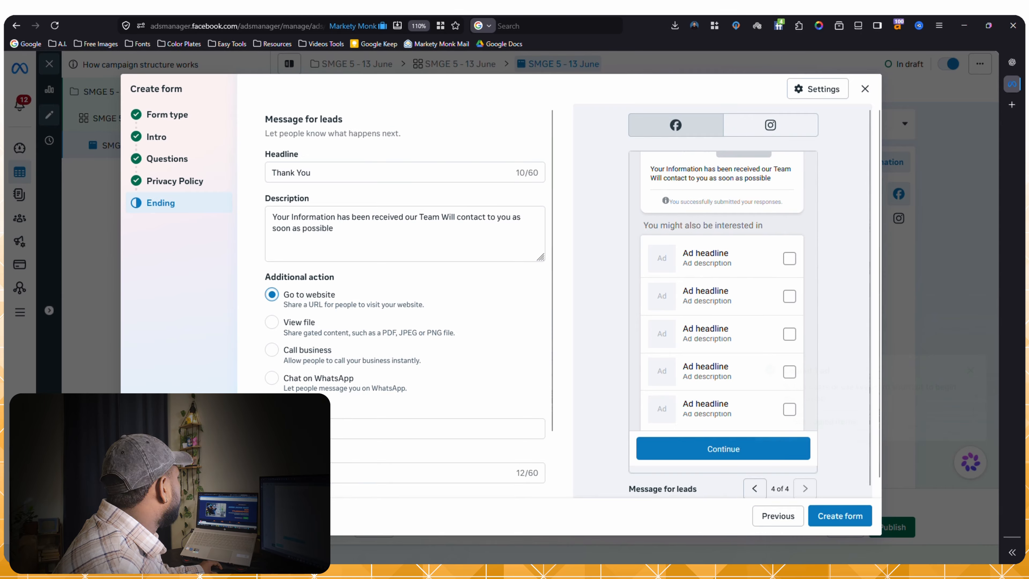
{"action": "key", "text": "ctrl+c"}
{"action": "left_click", "coordinate": [406, 429]}
{"action": "key", "text": "ctrl+v"}
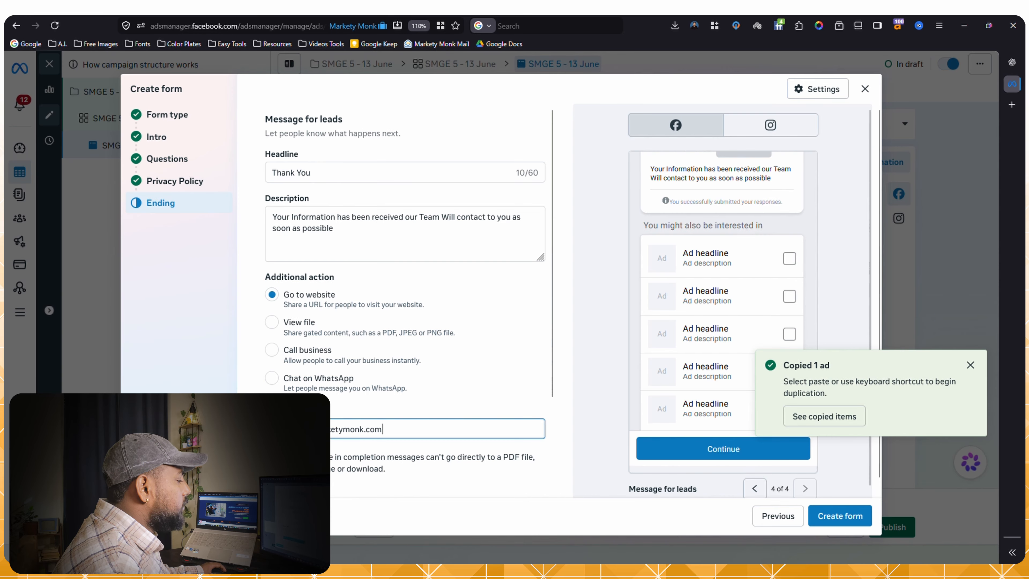
Step: Try Call business as the additional action and return to Chat on WhatsApp
{"action": "scroll", "coordinate": [307, 325], "scroll_direction": "down", "scroll_amount": 3}
{"action": "left_click", "coordinate": [271, 232]}
{"action": "left_click", "coordinate": [271, 205]}
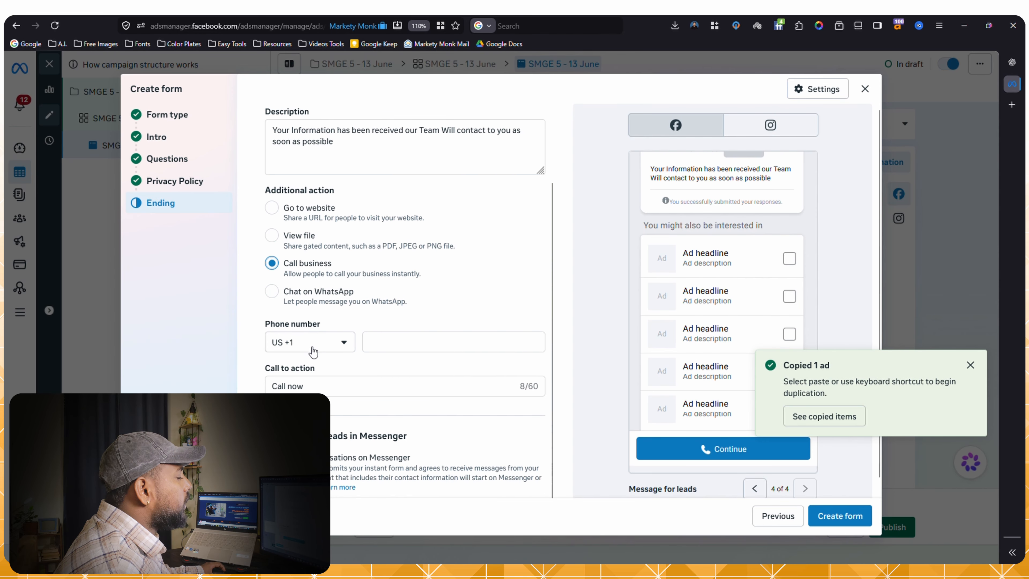
{"action": "key", "text": "Down"}
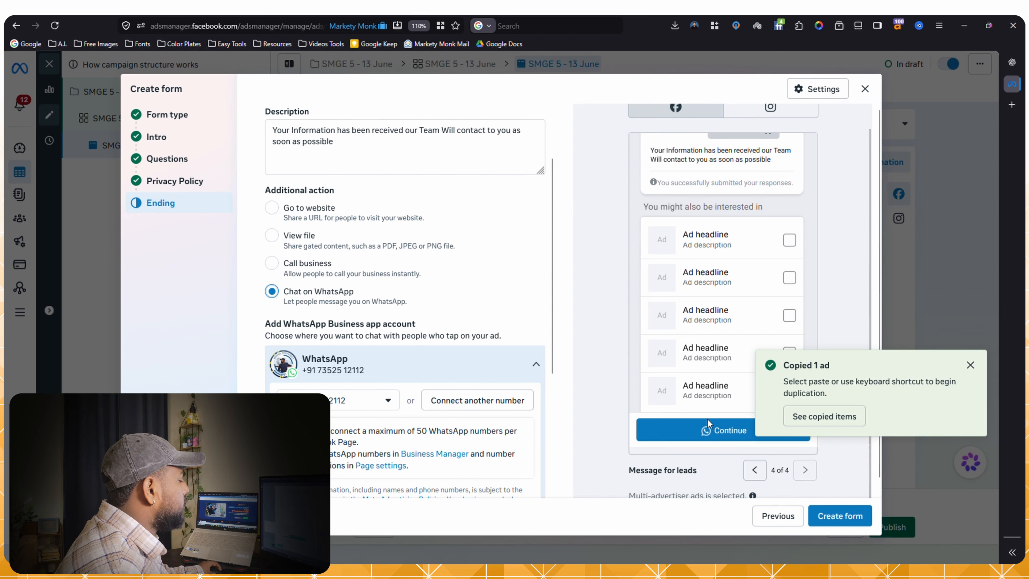
{"action": "left_click", "coordinate": [919, 376]}
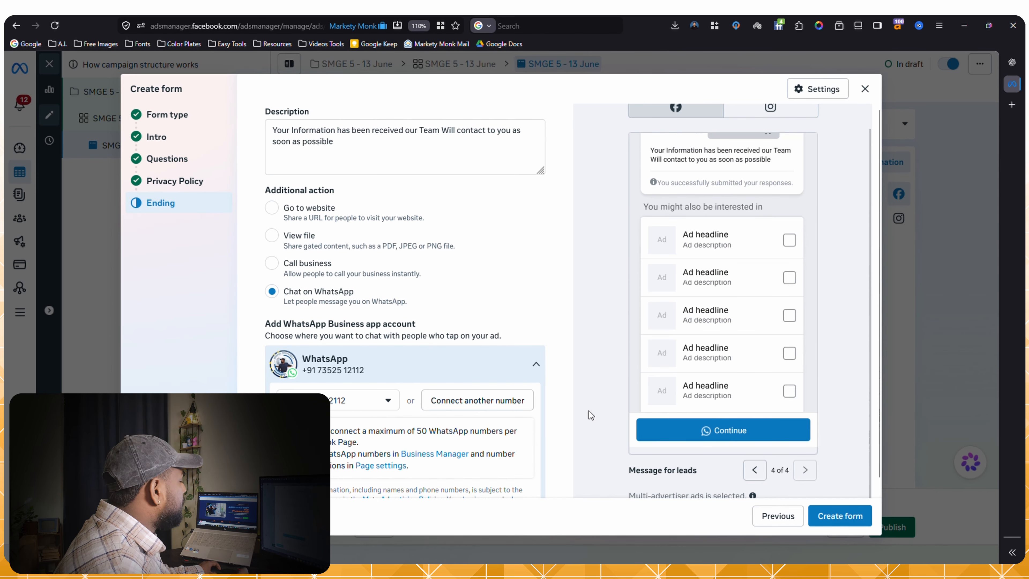
Step: Examine the ending screen in the Facebook preview and every screen of the form in the Instagram preview
{"action": "scroll", "coordinate": [725, 391], "scroll_direction": "down", "scroll_amount": 2}
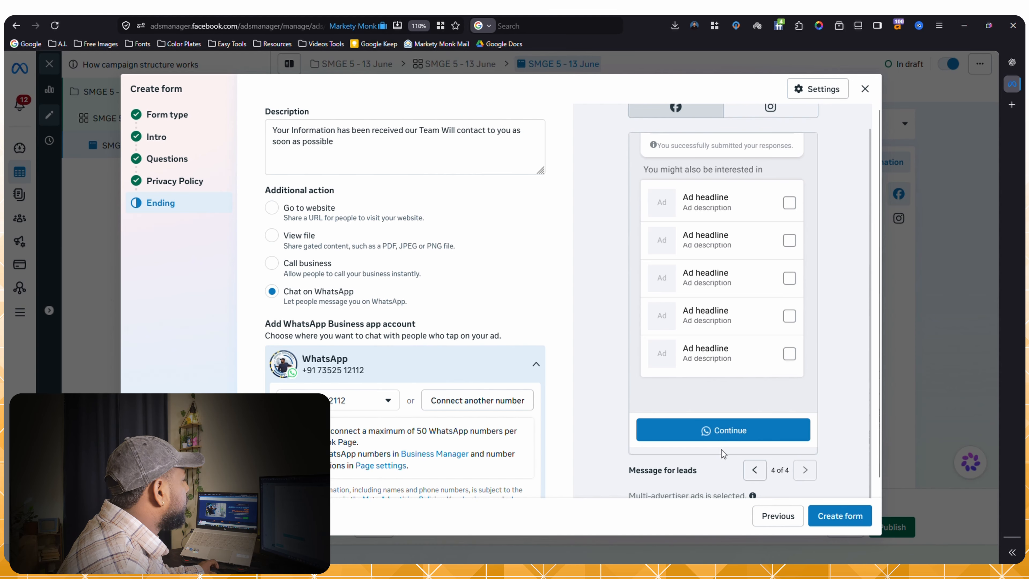
{"action": "scroll", "coordinate": [721, 435], "scroll_direction": "down", "scroll_amount": 1}
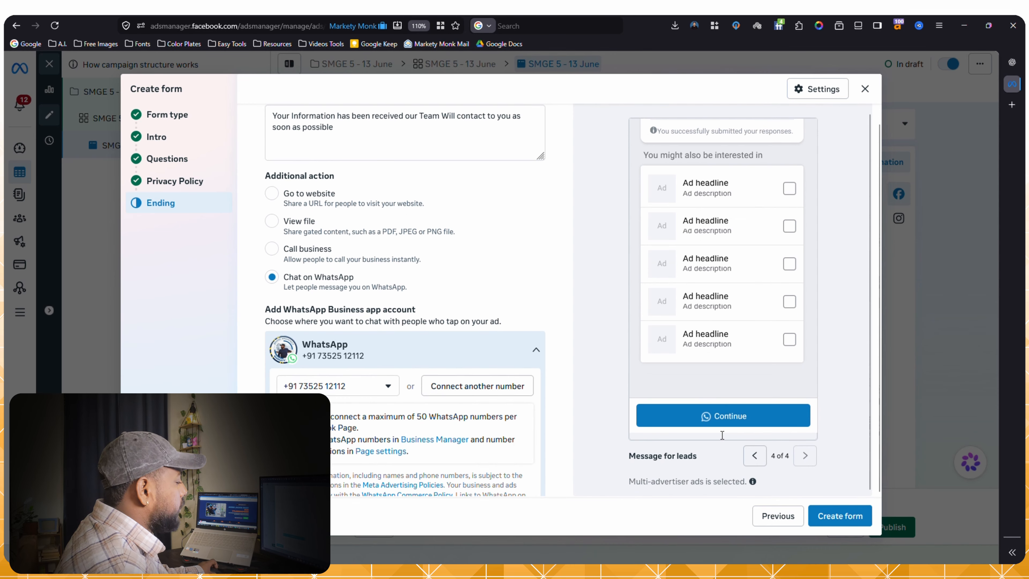
{"action": "scroll", "coordinate": [766, 268], "scroll_direction": "up", "scroll_amount": 5}
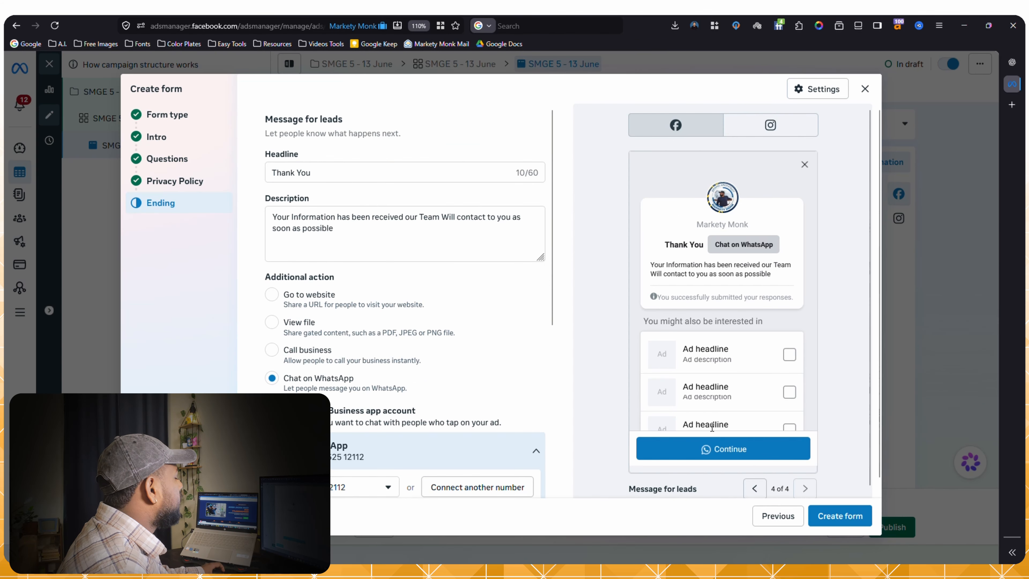
{"action": "left_click", "coordinate": [755, 490]}
{"action": "left_click", "coordinate": [756, 490]}
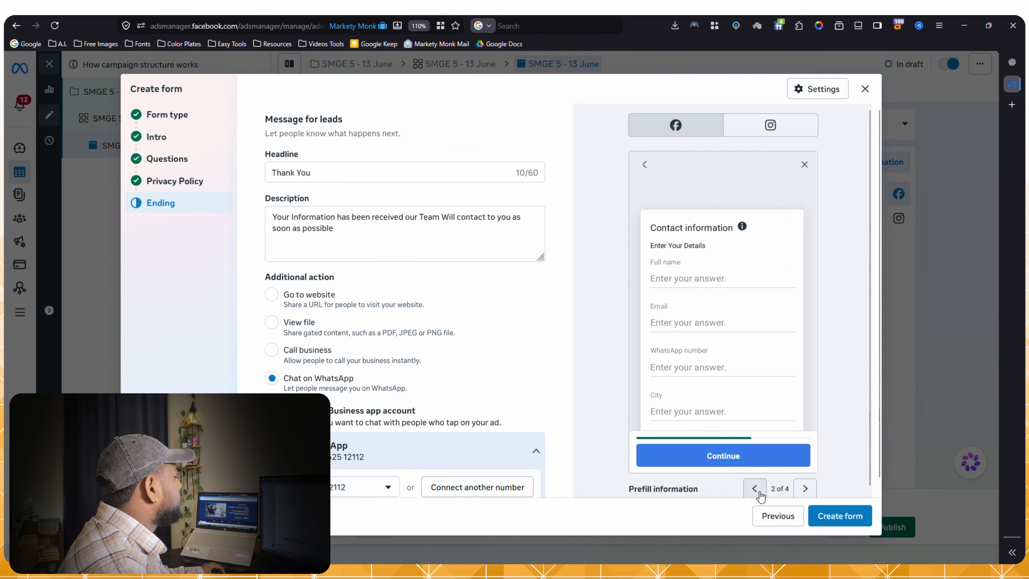
{"action": "left_click", "coordinate": [784, 123]}
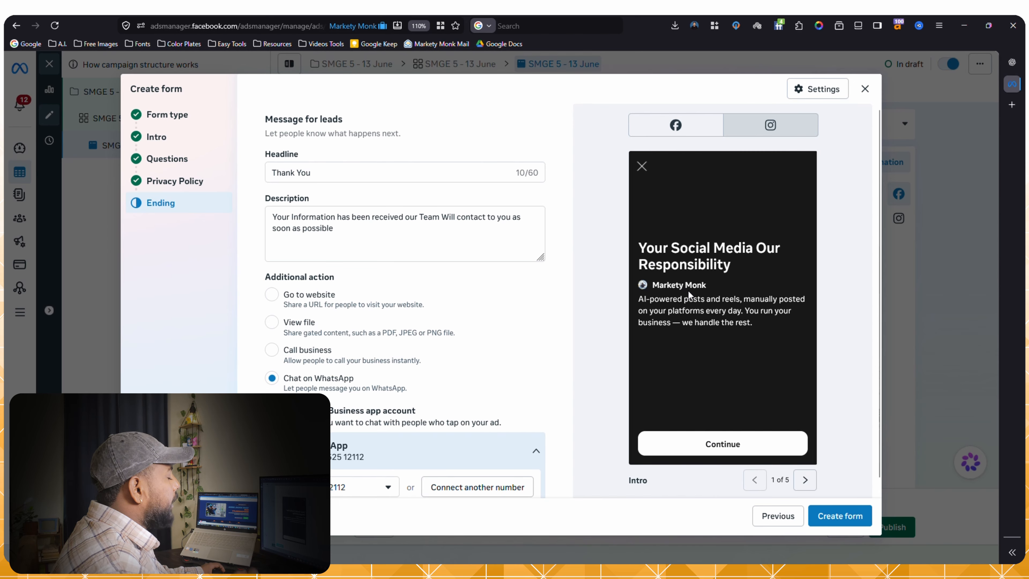
{"action": "left_click", "coordinate": [805, 481]}
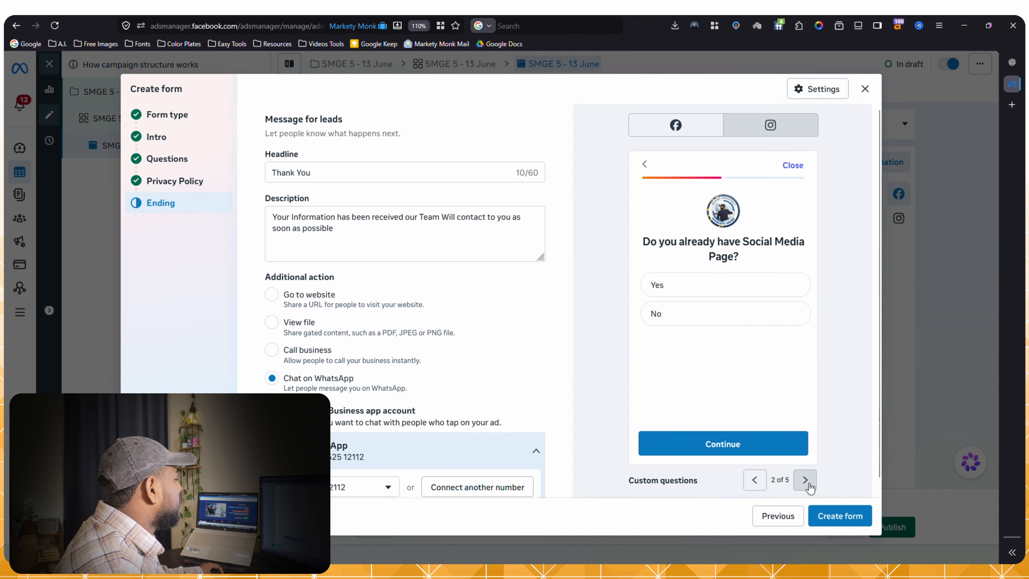
{"action": "left_click", "coordinate": [807, 483]}
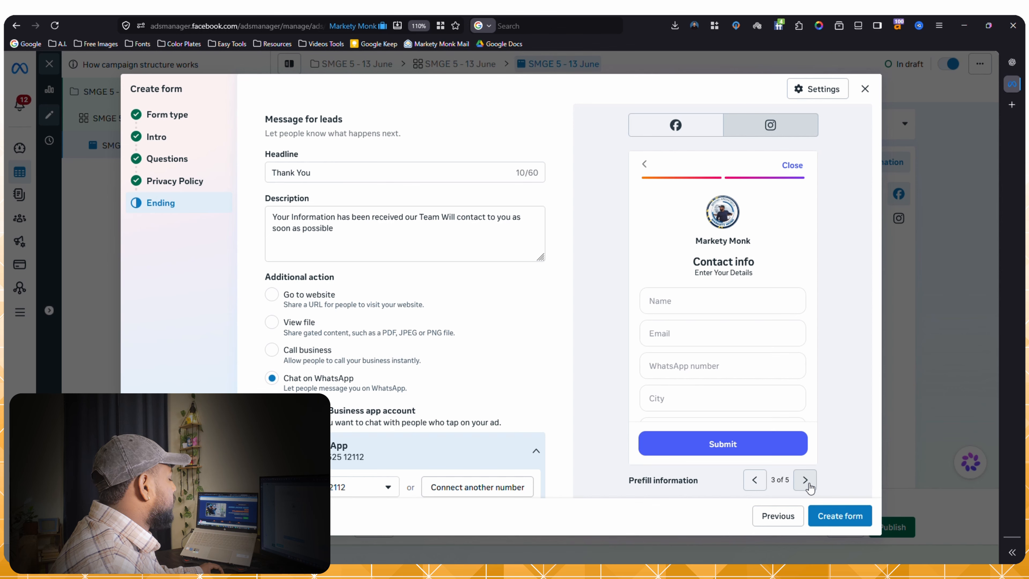
{"action": "left_click", "coordinate": [806, 481]}
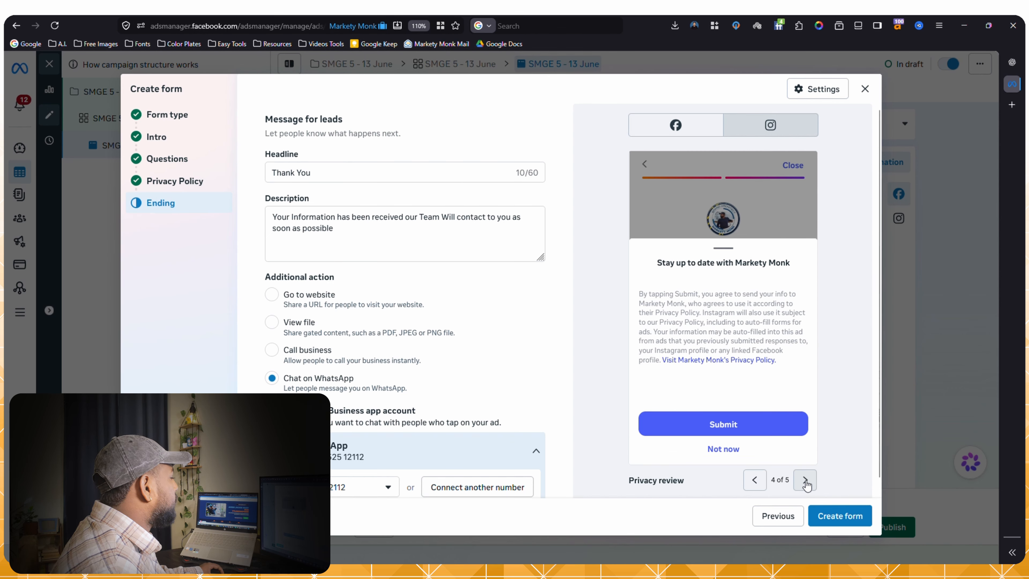
{"action": "left_click", "coordinate": [806, 483]}
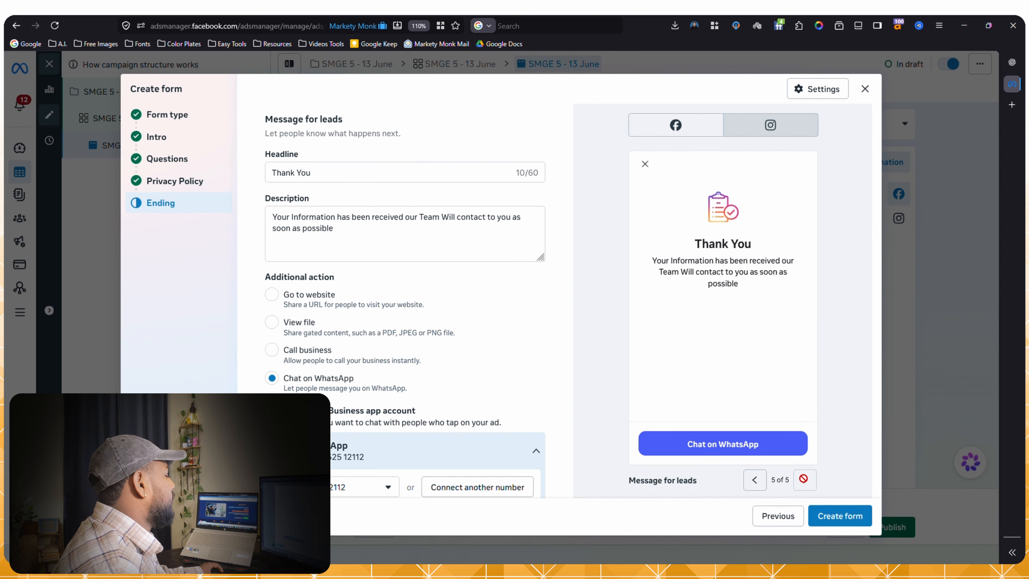
{"action": "triple_click", "coordinate": [712, 444]}
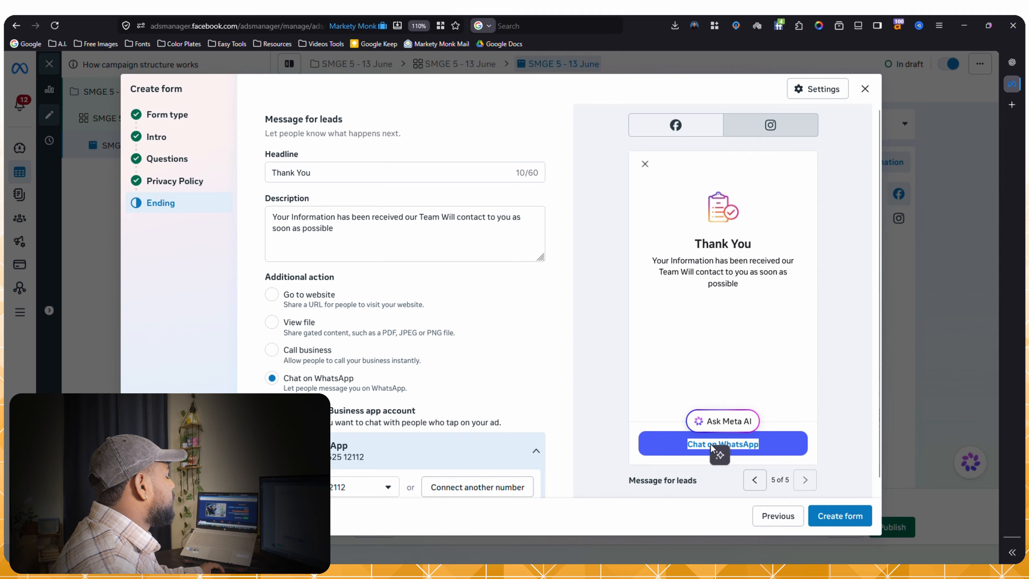
Step: Examine the form's Facebook preview from the custom question through contact details and privacy review to the ending
{"action": "left_click", "coordinate": [684, 125]}
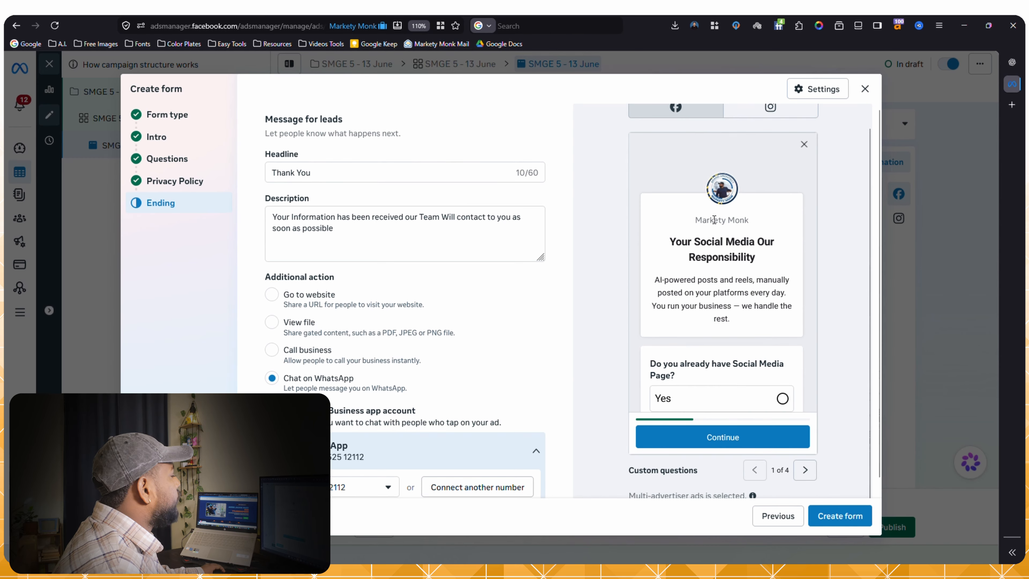
{"action": "scroll", "coordinate": [766, 410], "scroll_direction": "up", "scroll_amount": 2}
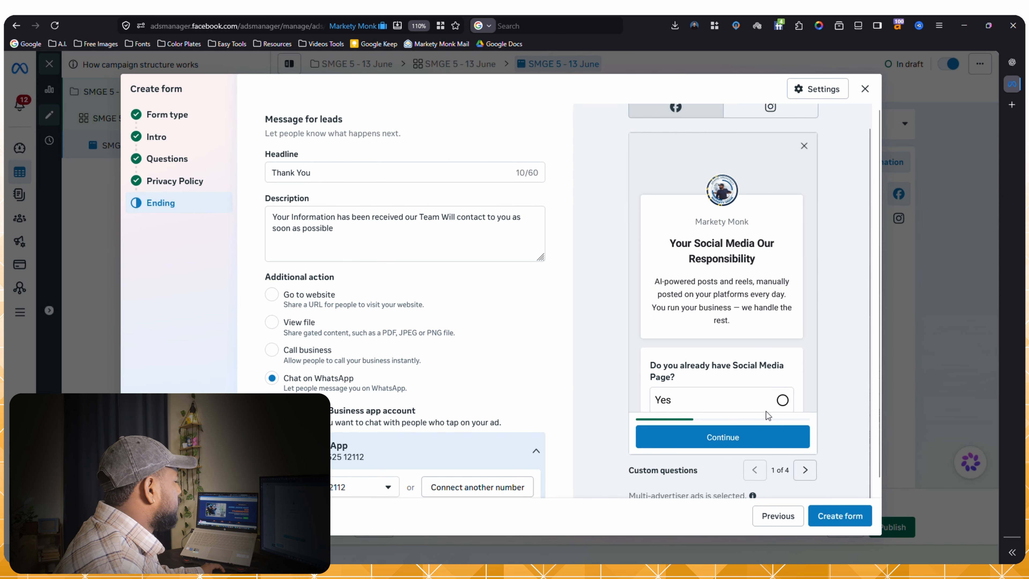
{"action": "left_click", "coordinate": [804, 469]}
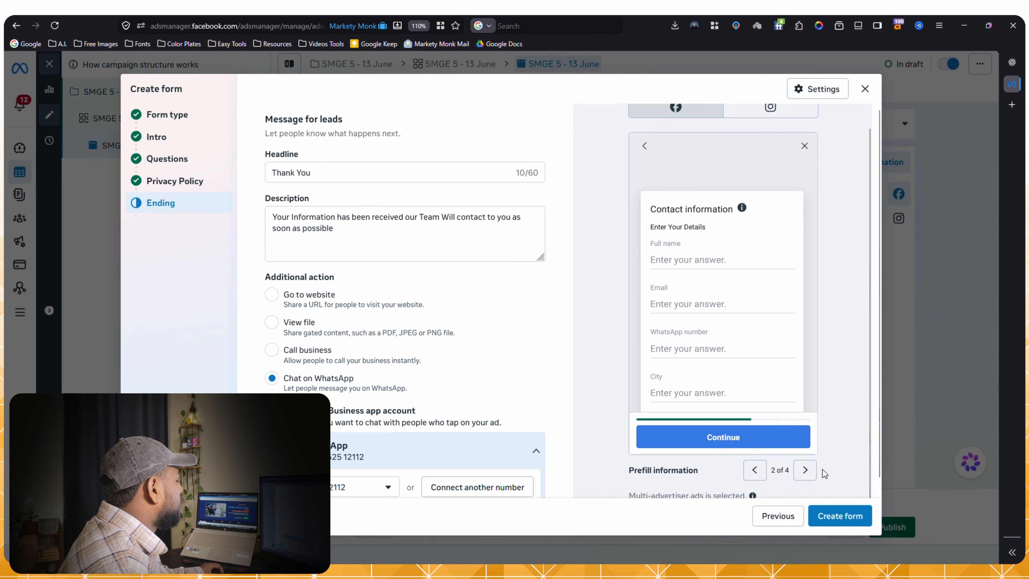
{"action": "left_click", "coordinate": [805, 469]}
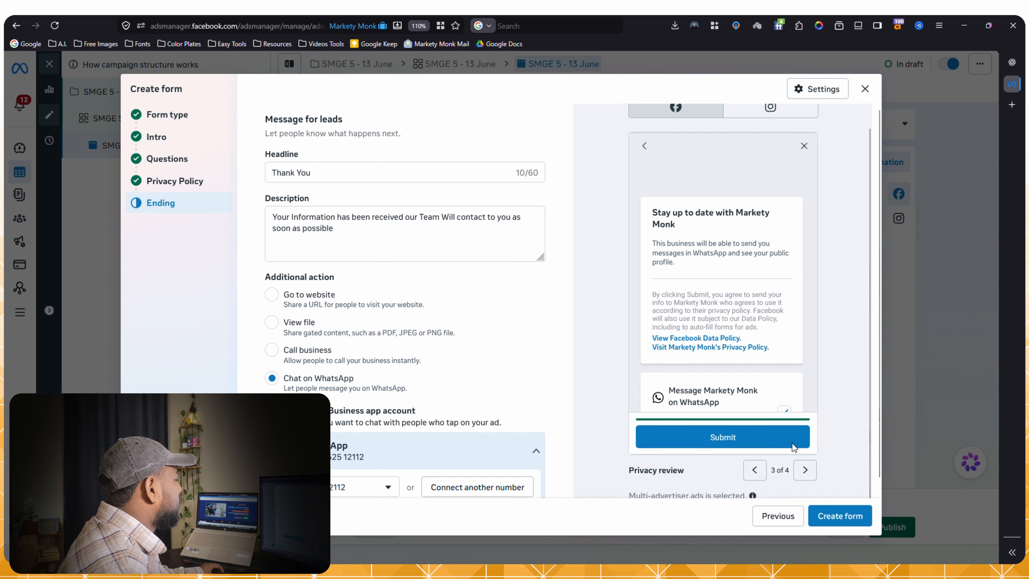
{"action": "scroll", "coordinate": [719, 324], "scroll_direction": "down", "scroll_amount": 3}
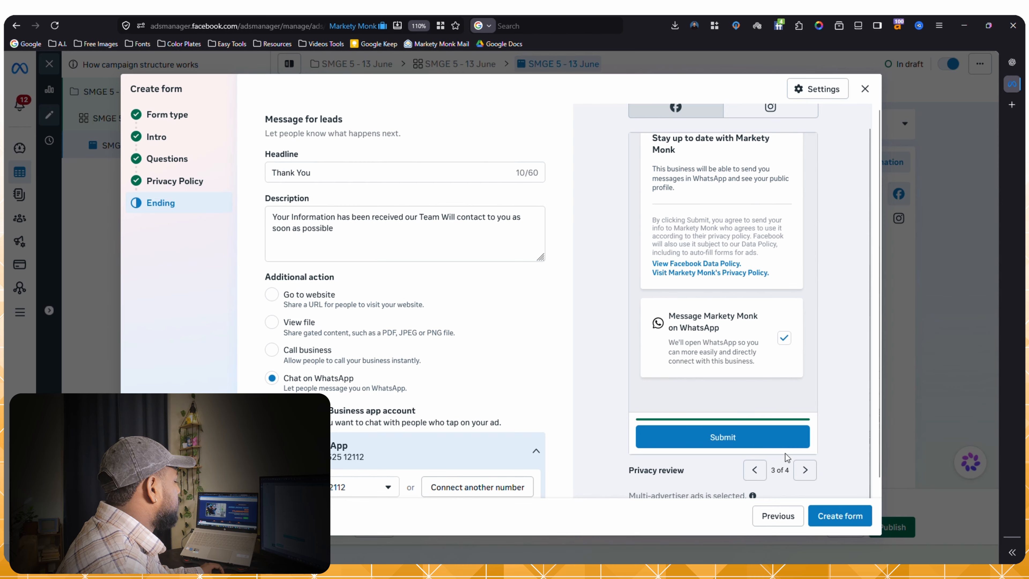
{"action": "left_click", "coordinate": [804, 470]}
{"action": "scroll", "coordinate": [681, 294], "scroll_direction": "up", "scroll_amount": 5}
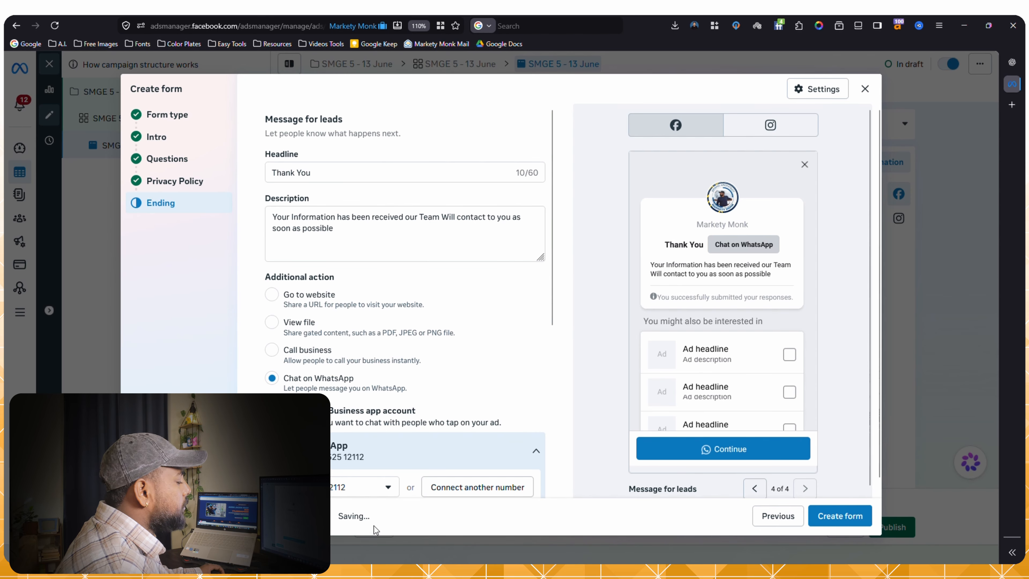
Step: Create the instant form and check the media options for setting up the ad creative
{"action": "left_click", "coordinate": [833, 517]}
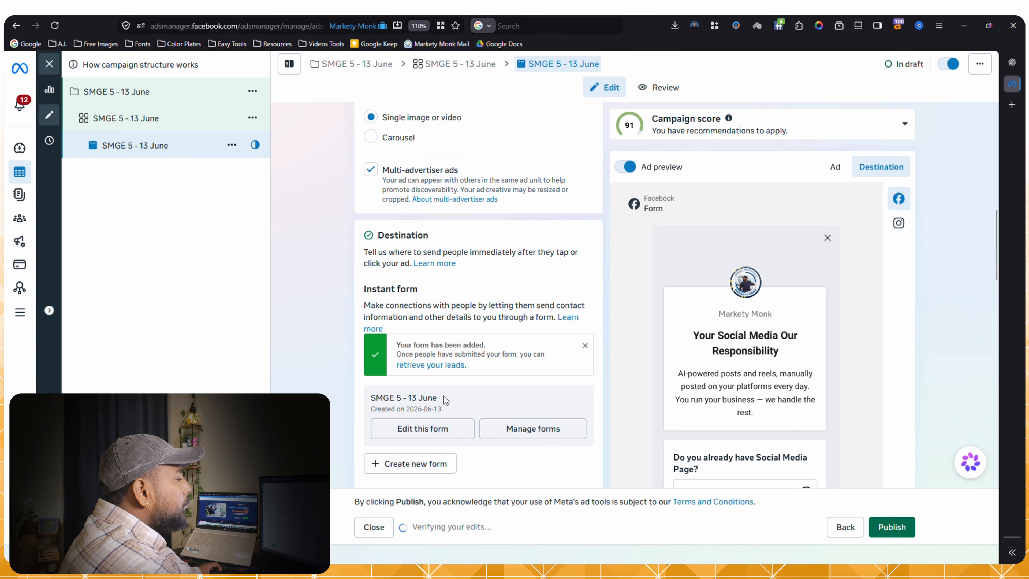
{"action": "scroll", "coordinate": [456, 336], "scroll_direction": "up", "scroll_amount": 4}
{"action": "scroll", "coordinate": [458, 339], "scroll_direction": "down", "scroll_amount": 6}
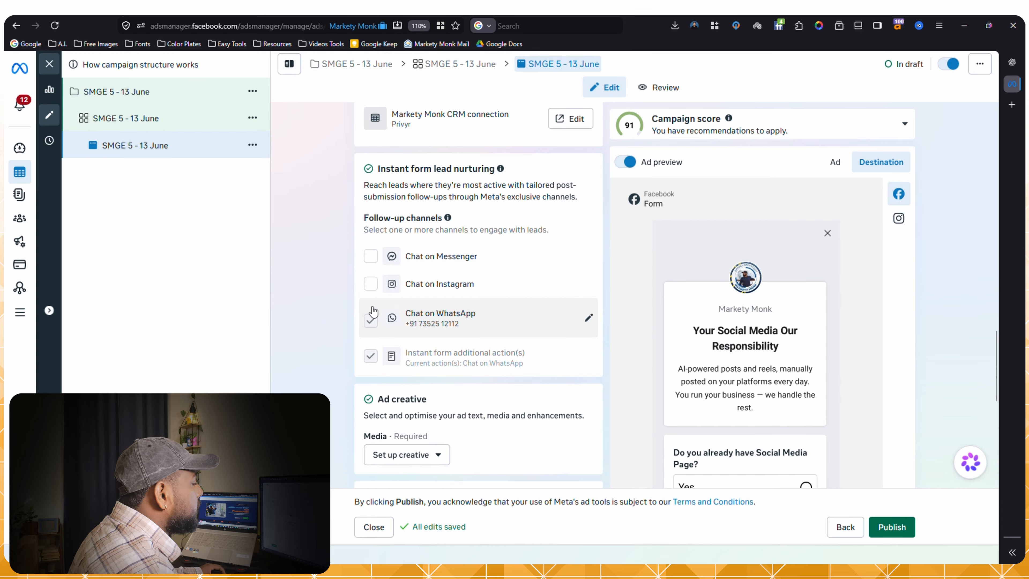
{"action": "scroll", "coordinate": [396, 377], "scroll_direction": "down", "scroll_amount": 2}
{"action": "scroll", "coordinate": [397, 376], "scroll_direction": "down", "scroll_amount": 1}
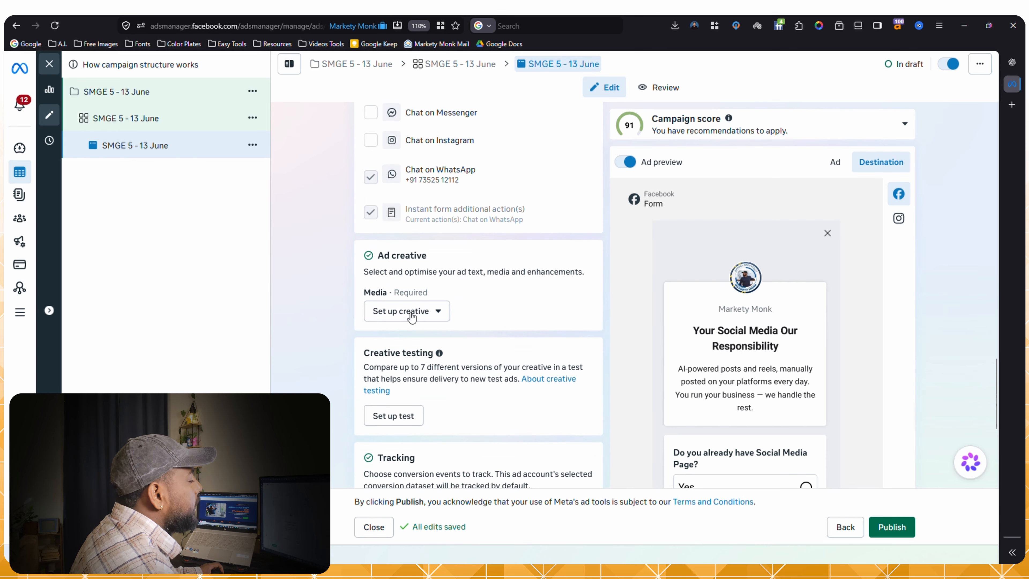
{"action": "left_click", "coordinate": [432, 318]}
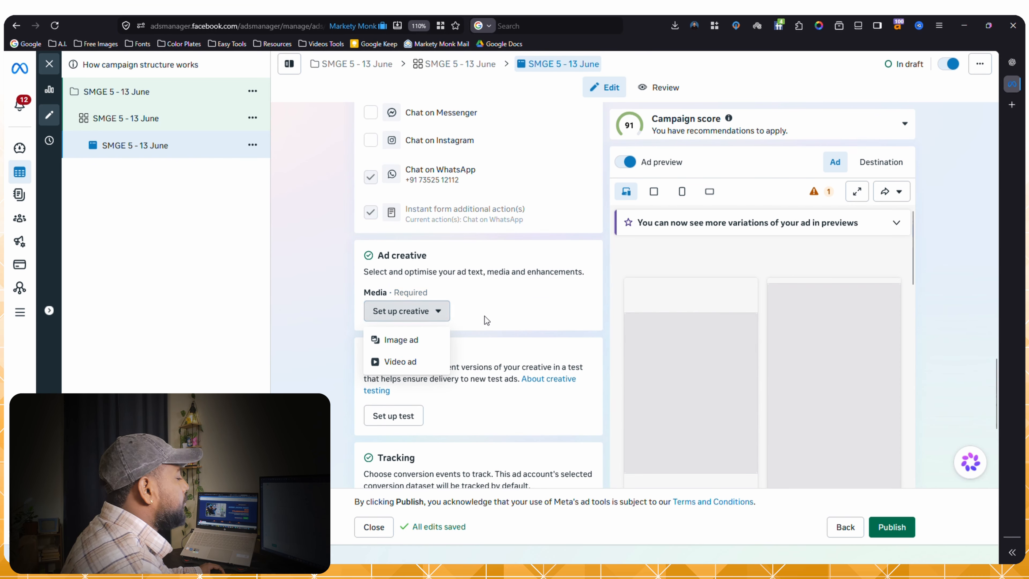
{"action": "left_click", "coordinate": [484, 320]}
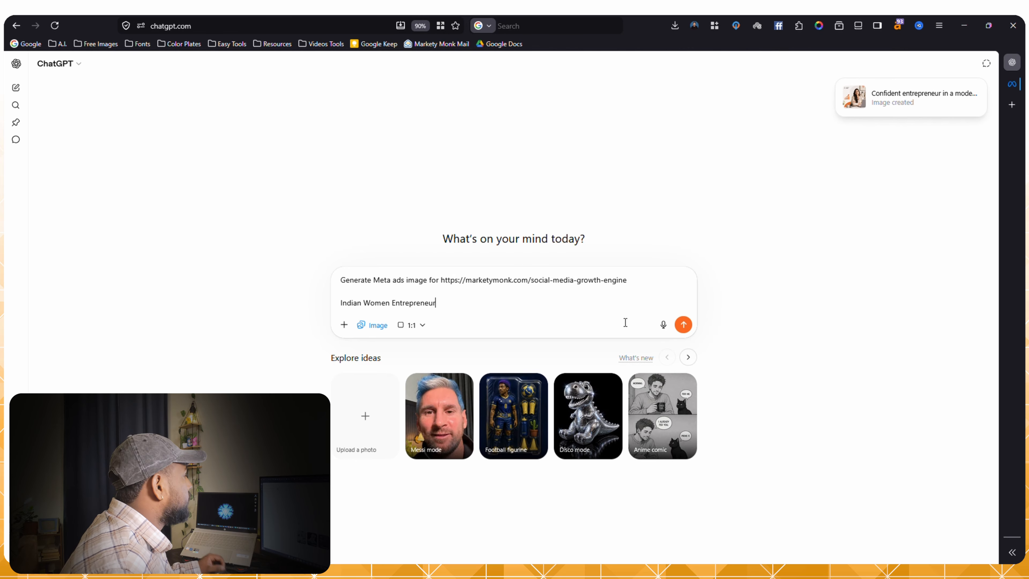
Step: Generate the 1:1 Indian Women Entrepreneur ad image for the Social Media Growth Engine page, and review the ad copy in a new chat
{"action": "left_click", "coordinate": [683, 324]}
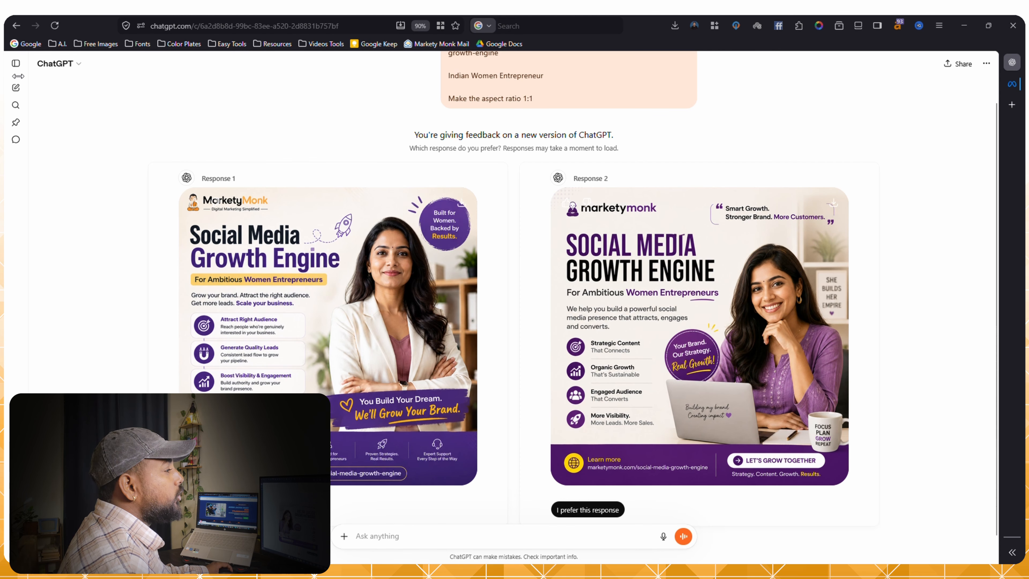
{"action": "left_click", "coordinate": [16, 87]}
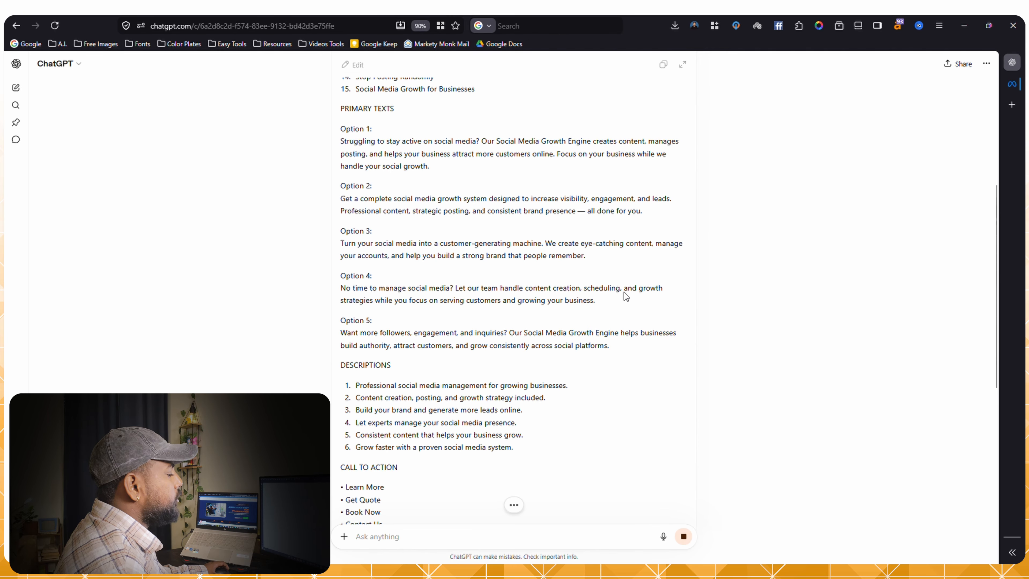
{"action": "scroll", "coordinate": [624, 292], "scroll_direction": "up", "scroll_amount": 5}
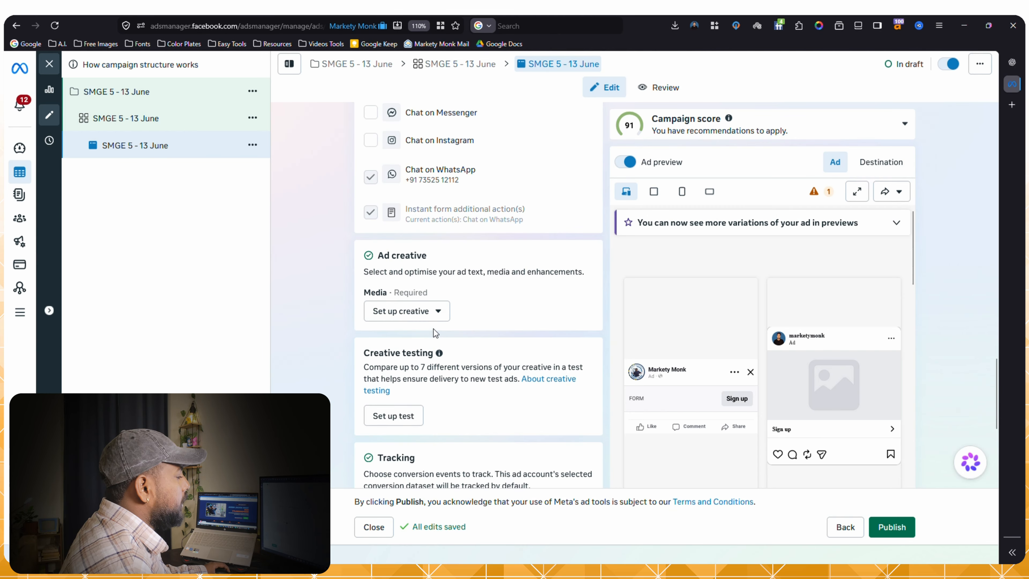
Step: Set up an image ad in Ads Manager and upload the generated Social Media Growth Engine image as its media
{"action": "left_click", "coordinate": [430, 316]}
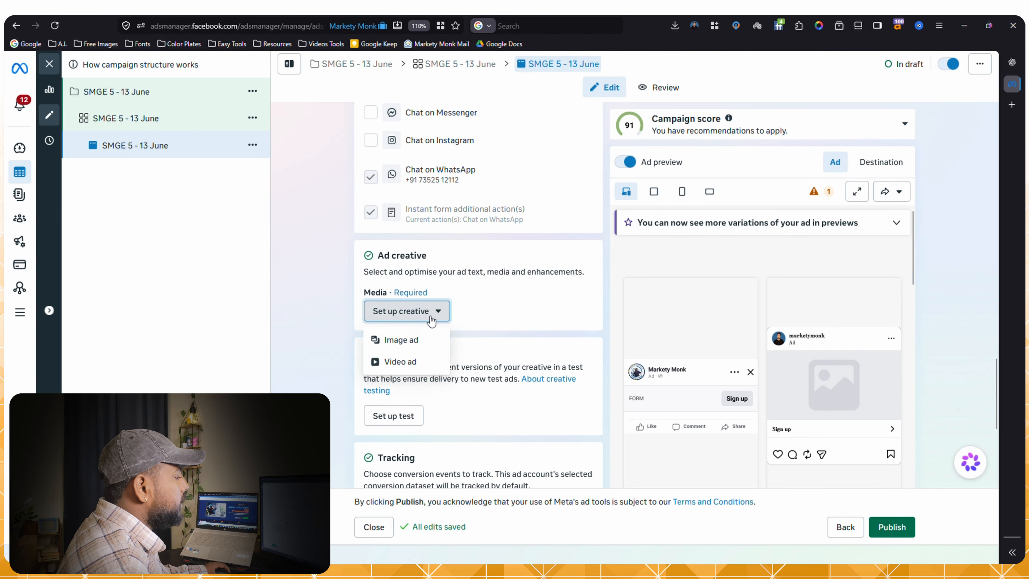
{"action": "left_click", "coordinate": [417, 339]}
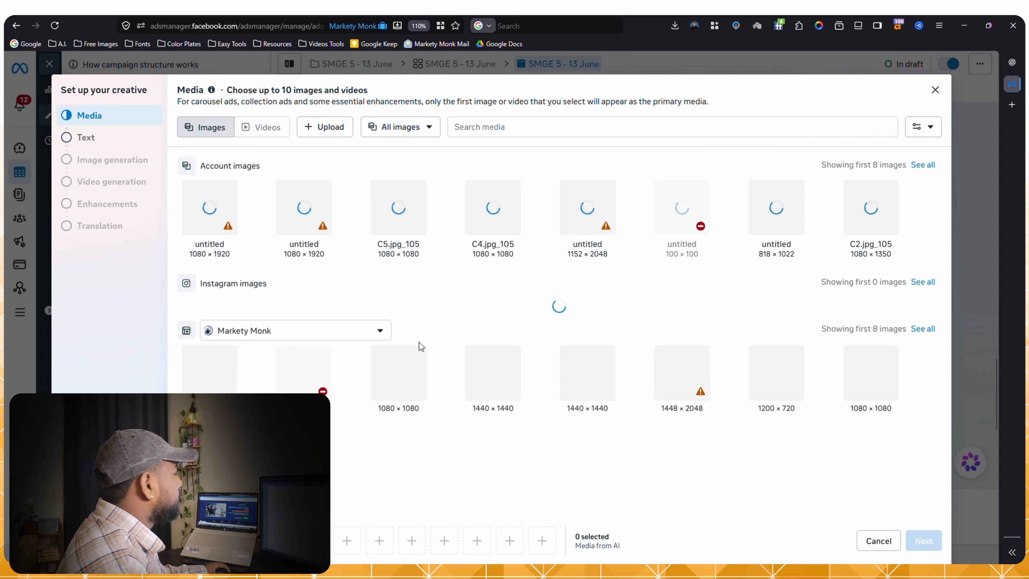
{"action": "left_click", "coordinate": [324, 127]}
{"action": "left_click", "coordinate": [50, 247]}
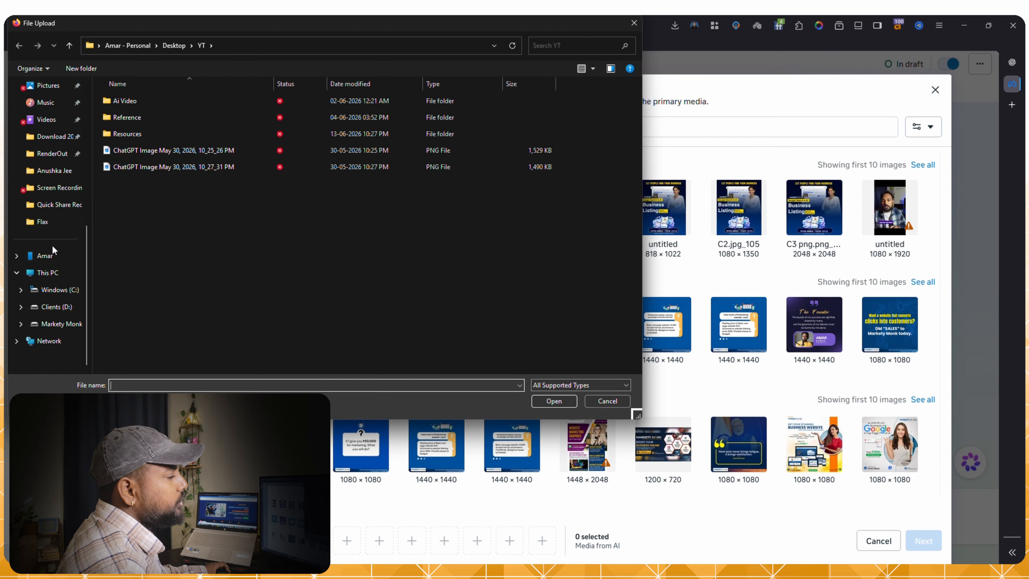
{"action": "double_click", "coordinate": [178, 168]}
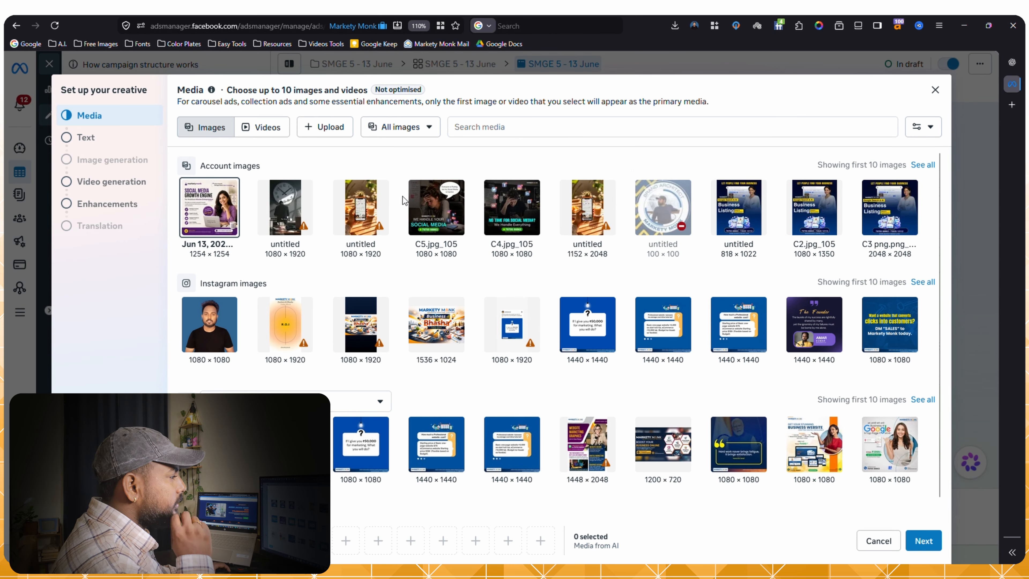
{"action": "left_click", "coordinate": [926, 540]}
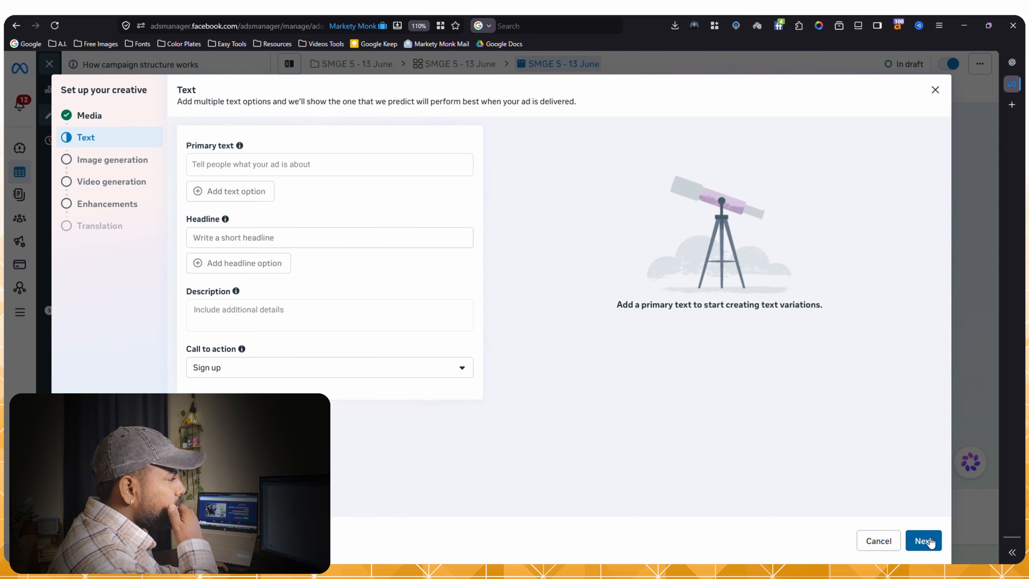
Step: Copy primary text Option 1 from ChatGPT and paste it as the ad's primary text in Ads Manager
{"action": "left_click", "coordinate": [1016, 67]}
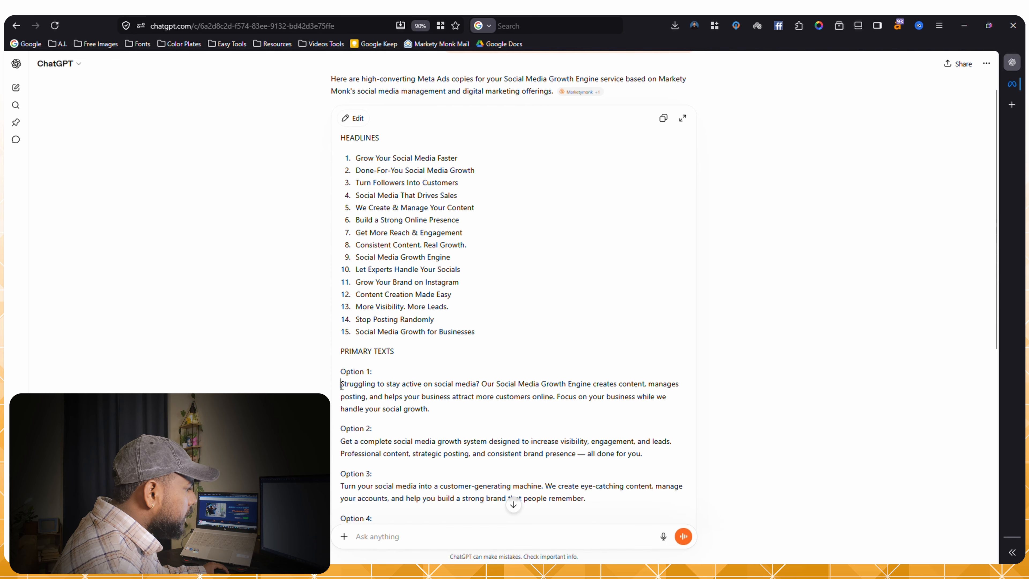
{"action": "left_click_drag", "start_coordinate": [341, 385], "coordinate": [429, 410]}
{"action": "key", "text": "ctrl+c"}
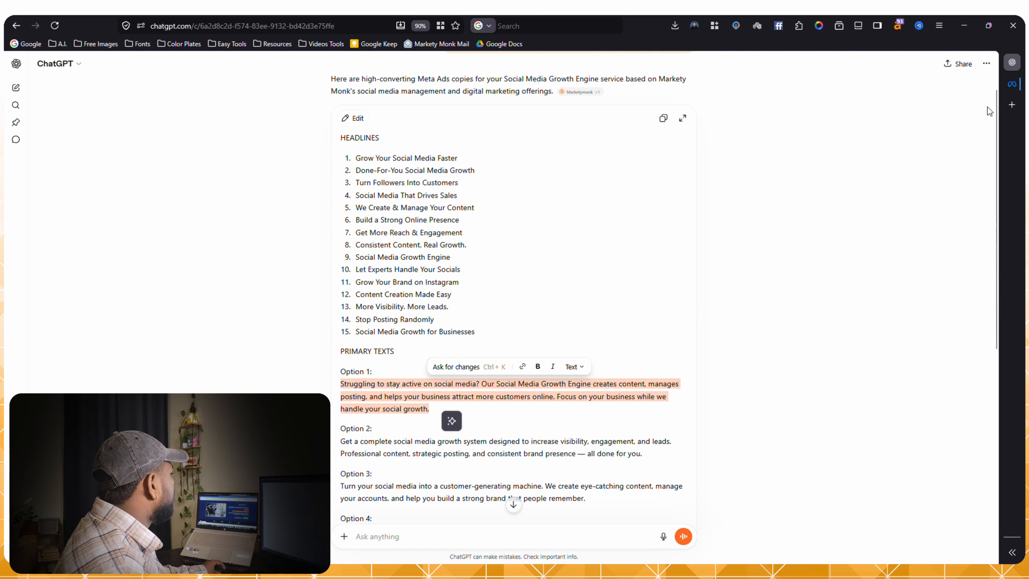
{"action": "left_click", "coordinate": [1012, 84]}
{"action": "left_click", "coordinate": [267, 164]}
{"action": "key", "text": "ctrl+v"}
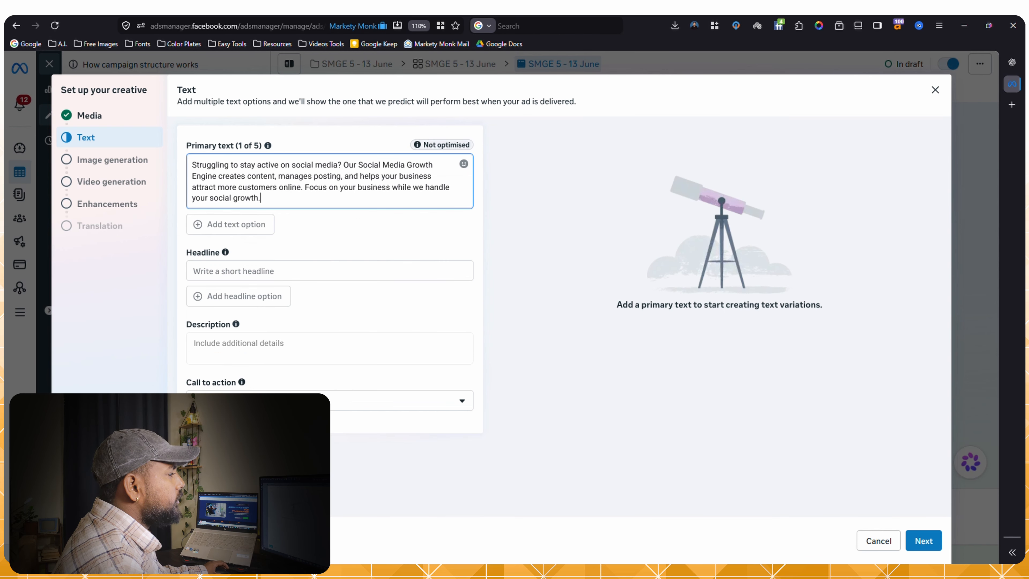
Step: Add another primary text option and select the headline "Grow Your Social Media Faster" in the ChatGPT copy
{"action": "left_click", "coordinate": [255, 225]}
{"action": "left_click", "coordinate": [1012, 62]}
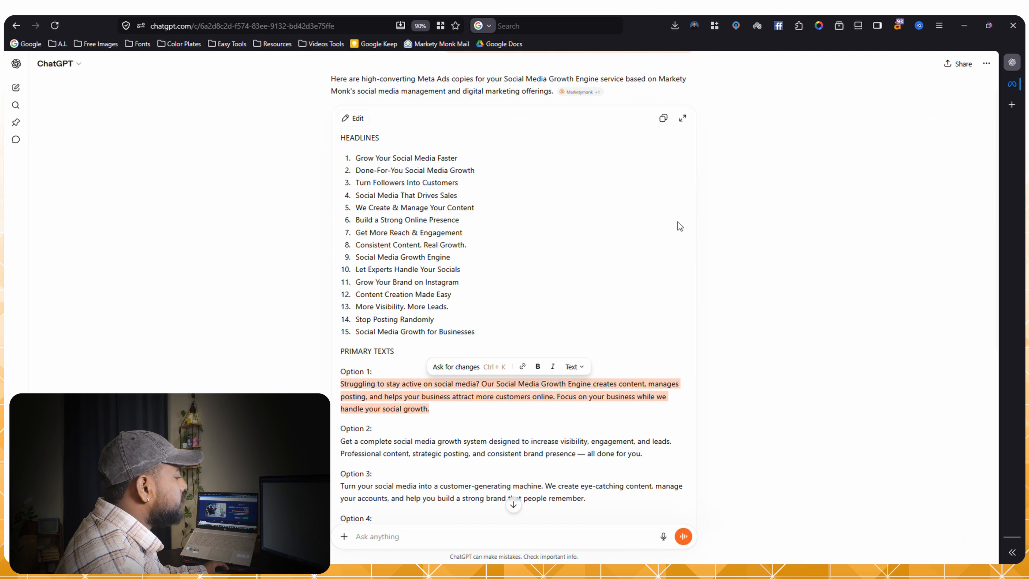
{"action": "left_click_drag", "start_coordinate": [457, 158], "coordinate": [353, 158]}
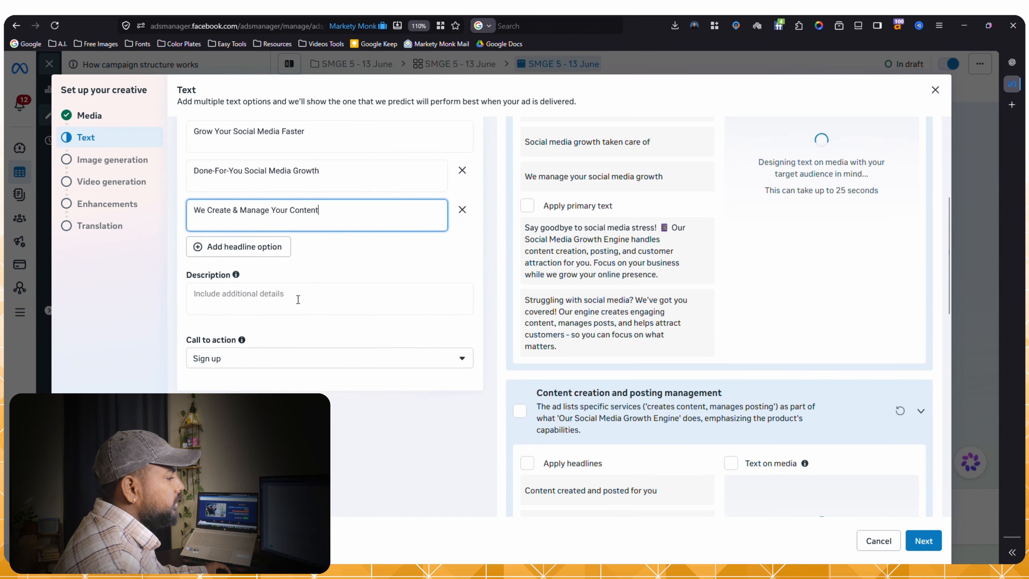
Step: Enter the description "Content creation, posting, and growth strategy included." and set the call to action to Learn more
{"action": "type", "text": "Content creation, posting, and growth strategy included."}
{"action": "left_click", "coordinate": [349, 376]}
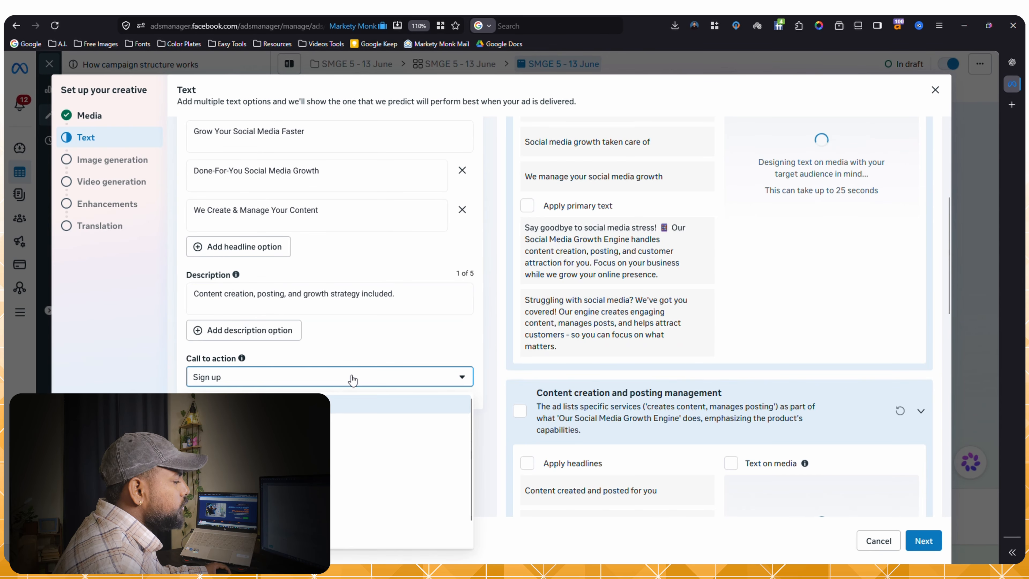
{"action": "scroll", "coordinate": [382, 476], "scroll_direction": "down", "scroll_amount": 1}
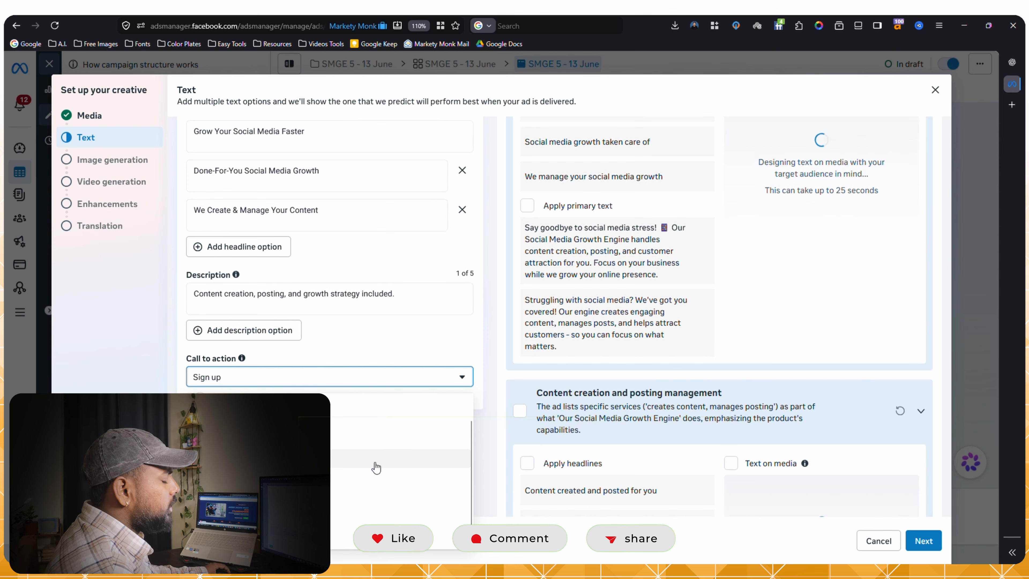
{"action": "left_click", "coordinate": [333, 503]}
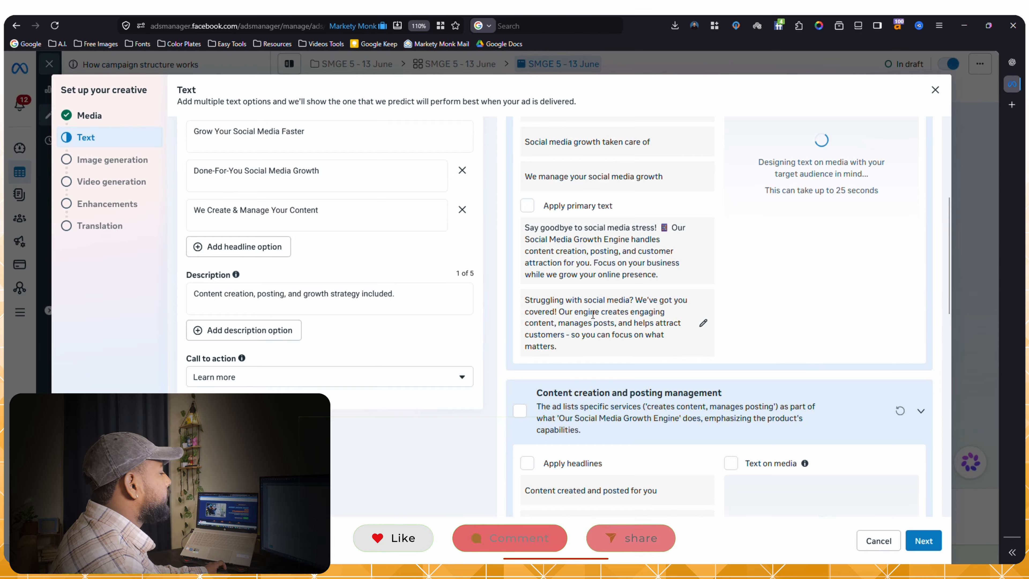
Step: Review the Advantage+ text suggestions, apply all strategies, and continue to image generation
{"action": "scroll", "coordinate": [598, 318], "scroll_direction": "up", "scroll_amount": 4}
{"action": "scroll", "coordinate": [598, 318], "scroll_direction": "up", "scroll_amount": 2}
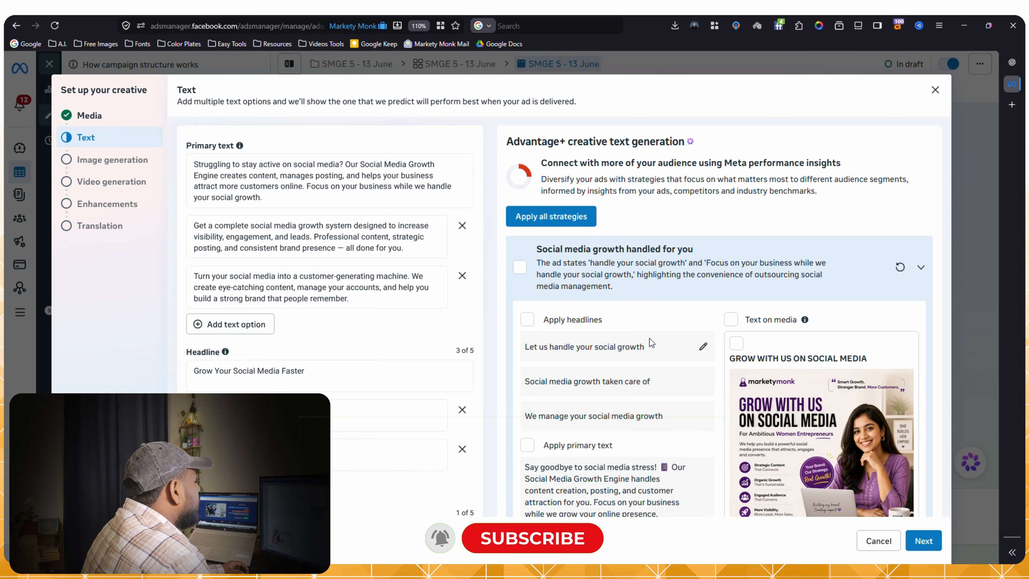
{"action": "scroll", "coordinate": [706, 366], "scroll_direction": "down", "scroll_amount": 3}
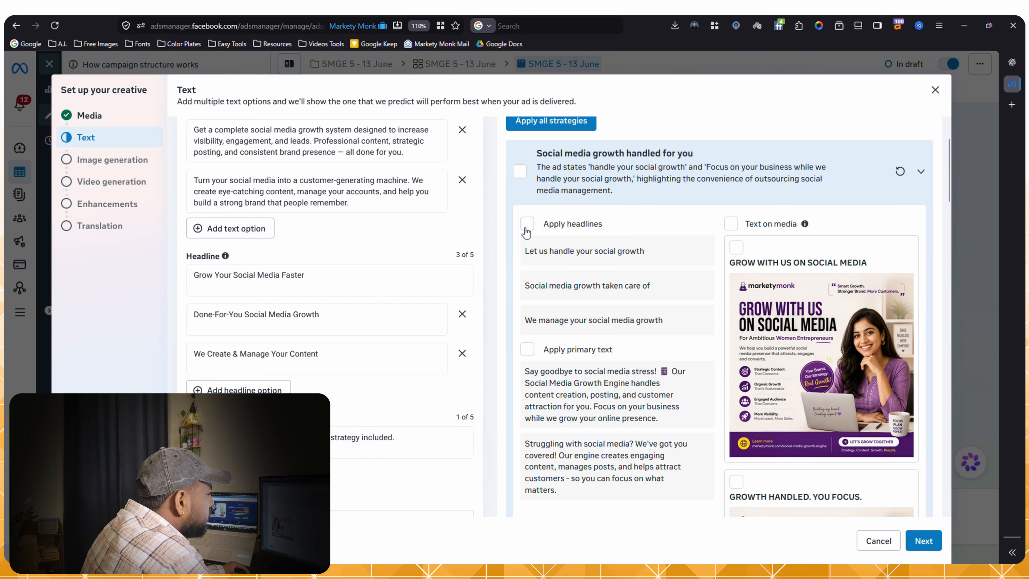
{"action": "scroll", "coordinate": [526, 223], "scroll_direction": "up", "scroll_amount": 3}
{"action": "left_click", "coordinate": [575, 216]}
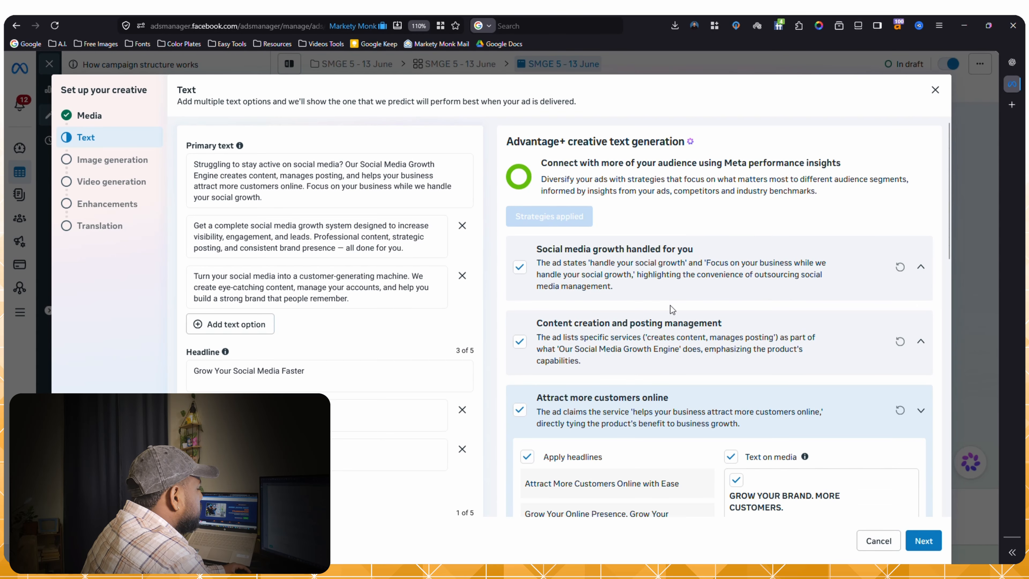
{"action": "scroll", "coordinate": [672, 309], "scroll_direction": "down", "scroll_amount": 9}
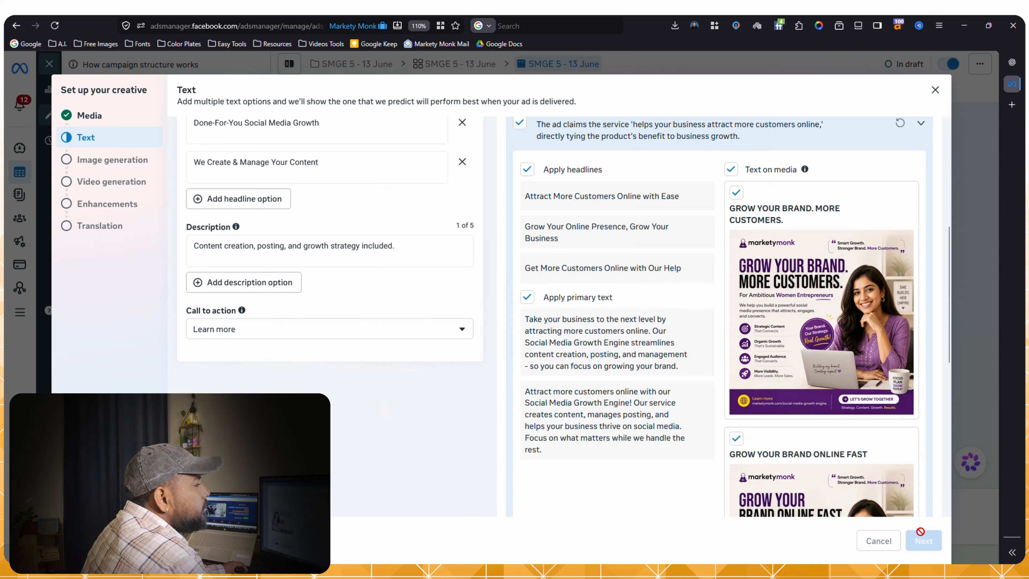
{"action": "left_click", "coordinate": [921, 534]}
Step: Include more of the AI-generated Social Media Growth Engine image variations in the ad and continue to video generation
{"action": "mouse_move", "coordinate": [666, 459]}
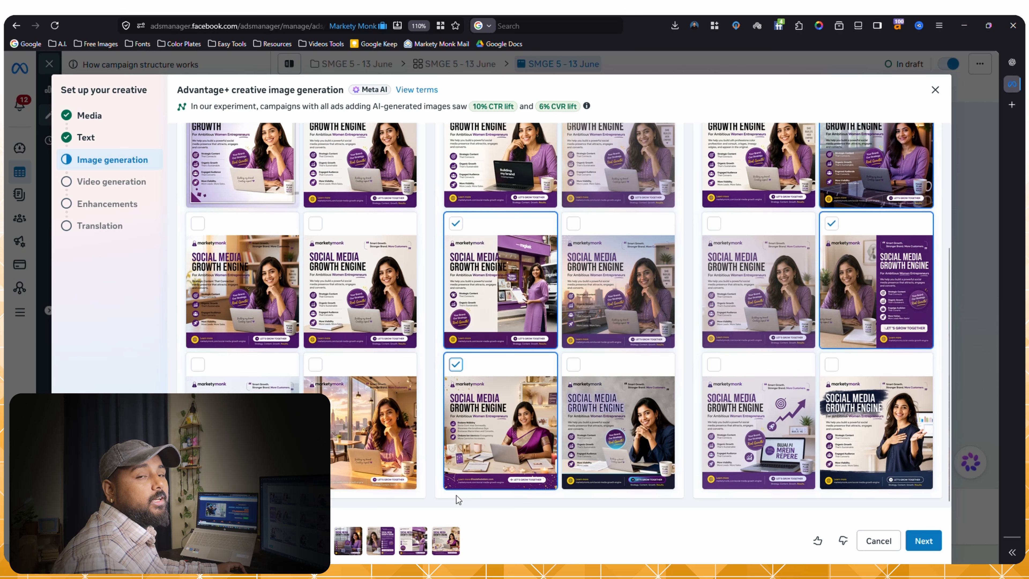
{"action": "mouse_move", "coordinate": [485, 410]}
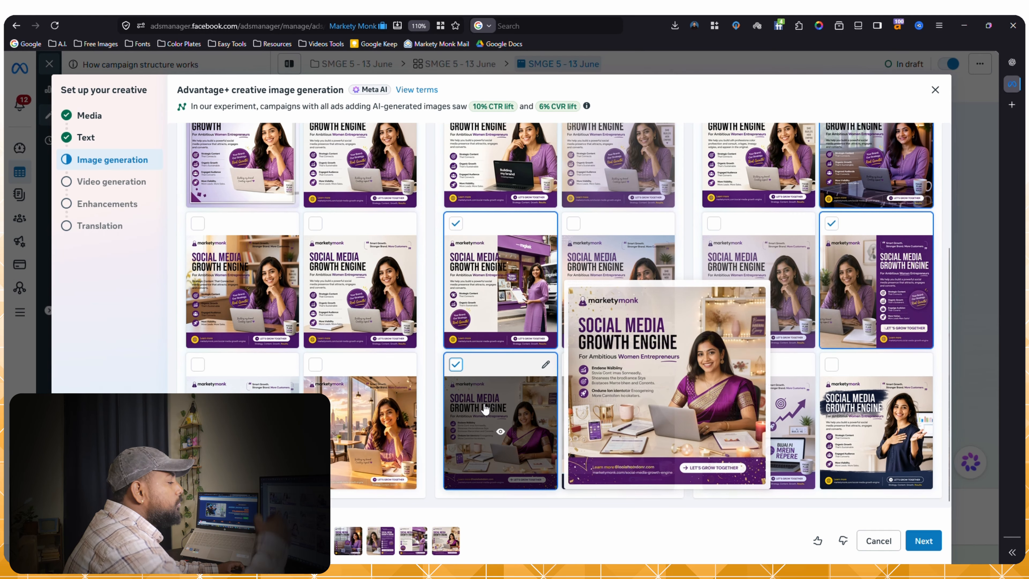
{"action": "left_click", "coordinate": [316, 365]}
{"action": "mouse_move", "coordinate": [750, 461]}
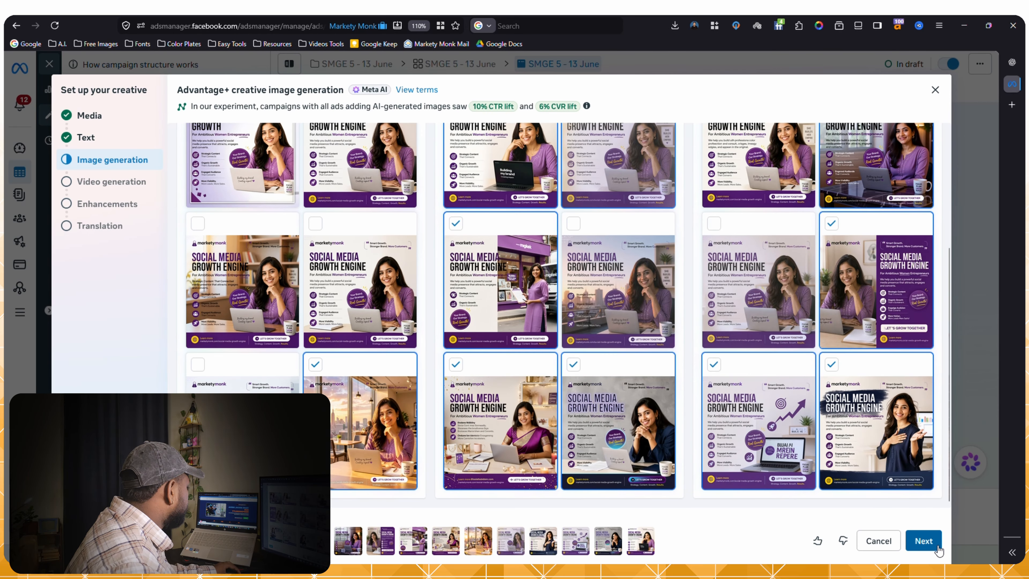
{"action": "left_click", "coordinate": [928, 542]}
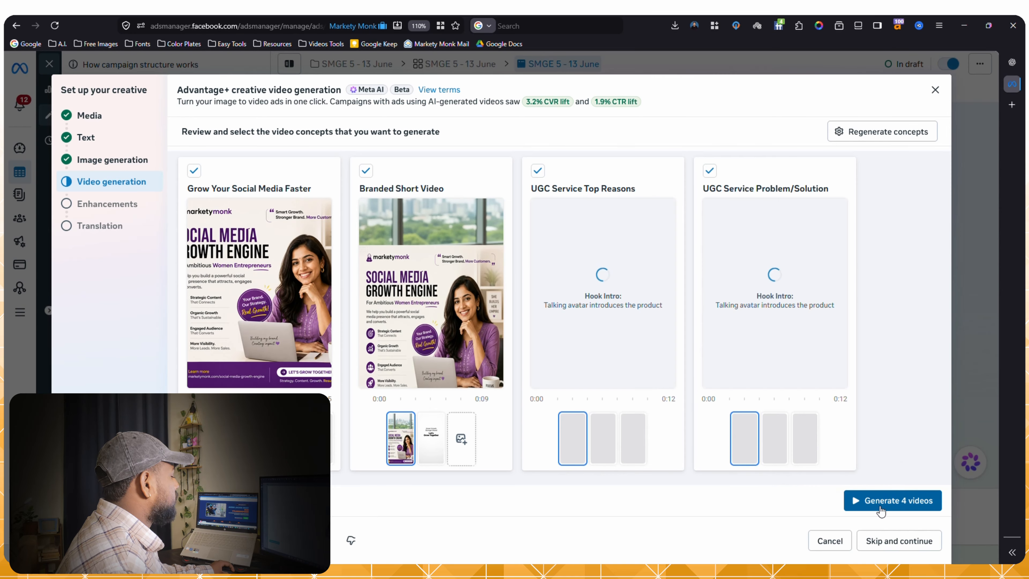
Step: Generate the four proposed videos and accept only the "Grow Your Social Media Faster" video
{"action": "left_click", "coordinate": [875, 500]}
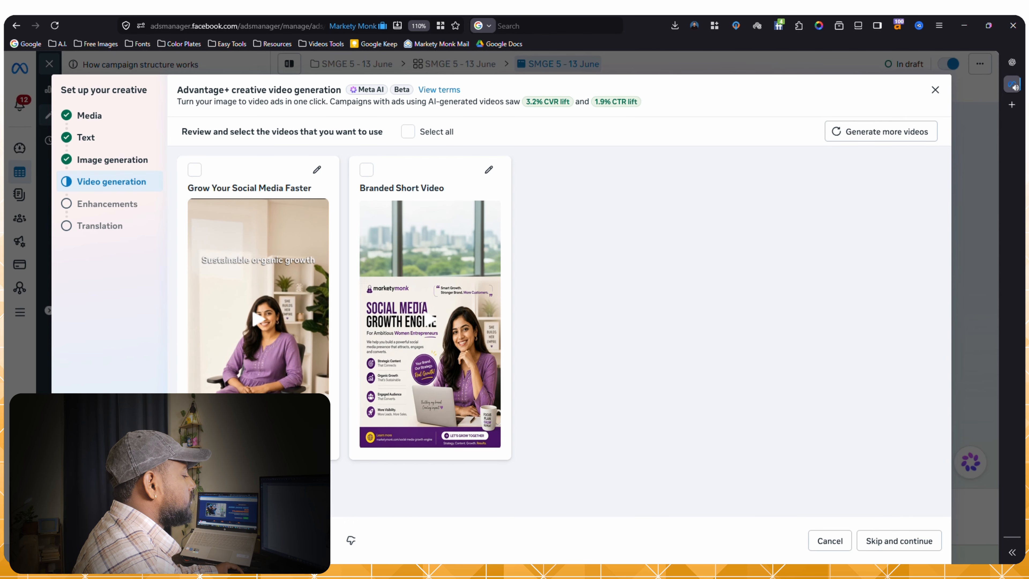
{"action": "mouse_move", "coordinate": [460, 360]}
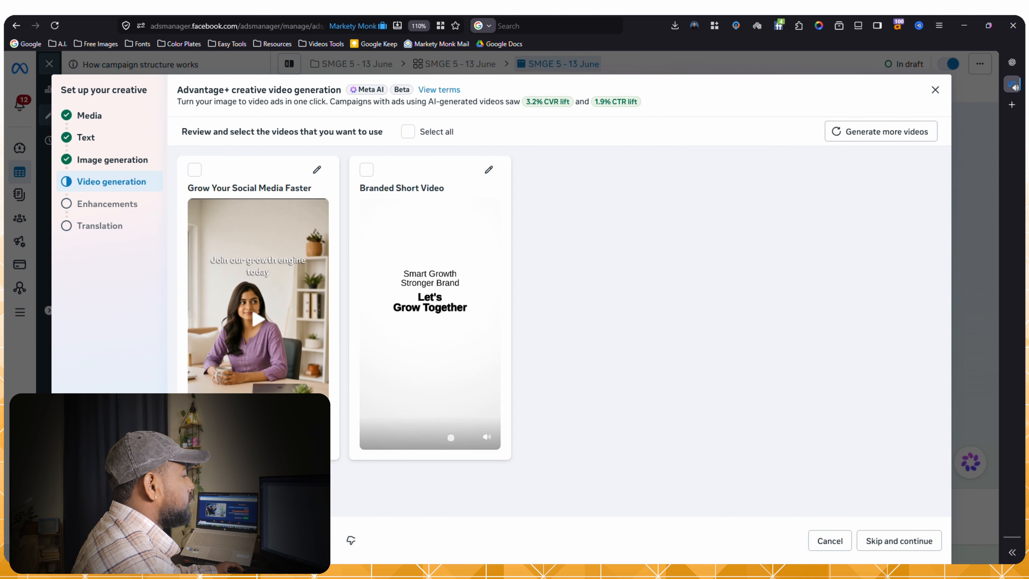
{"action": "left_click", "coordinate": [195, 171]}
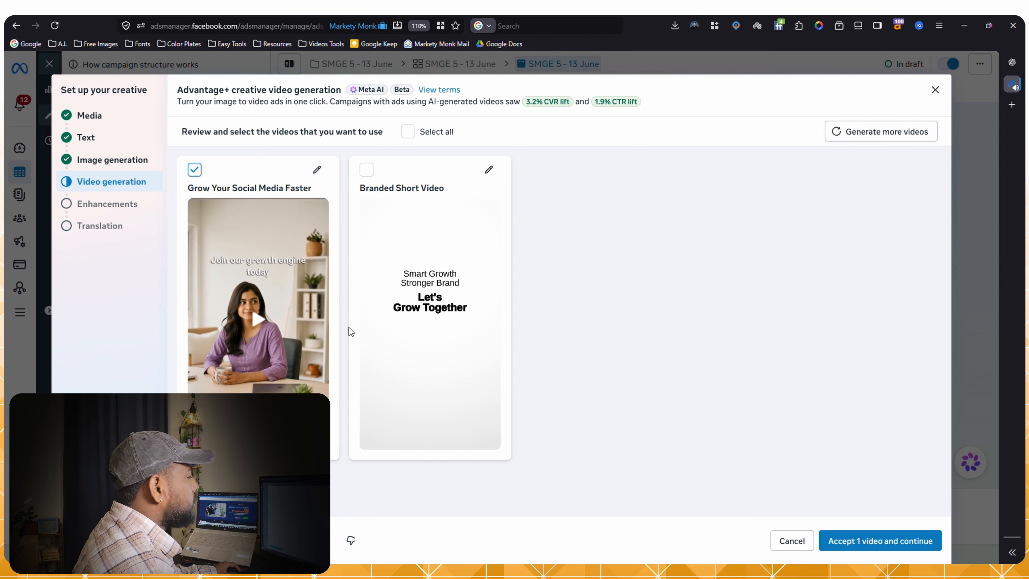
{"action": "left_click", "coordinate": [864, 543]}
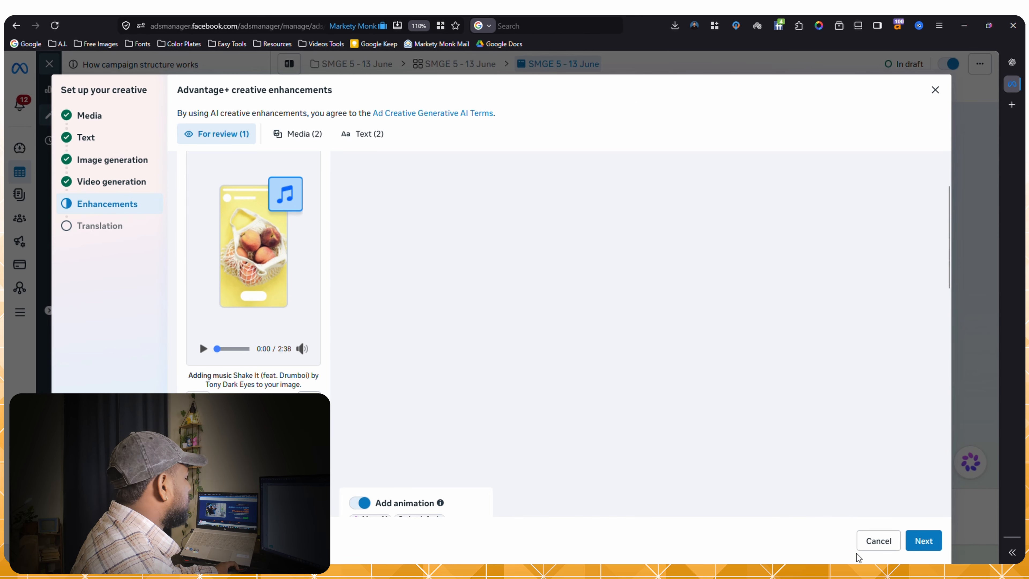
Step: Accept the default creative enhancements and the Hindi translation of all creatives and text, then finish the creative setup
{"action": "left_click", "coordinate": [924, 540]}
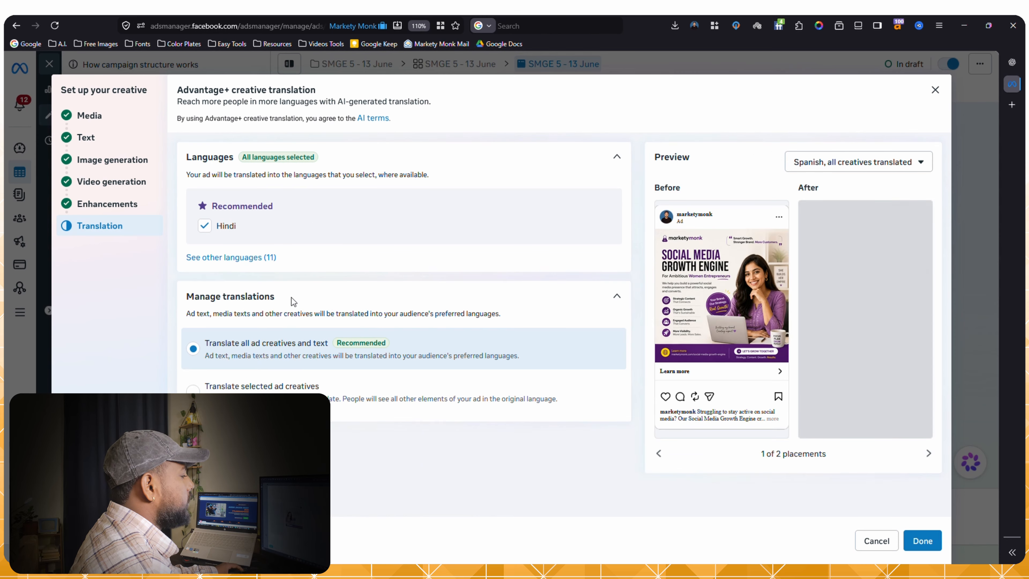
{"action": "left_click", "coordinate": [916, 543]}
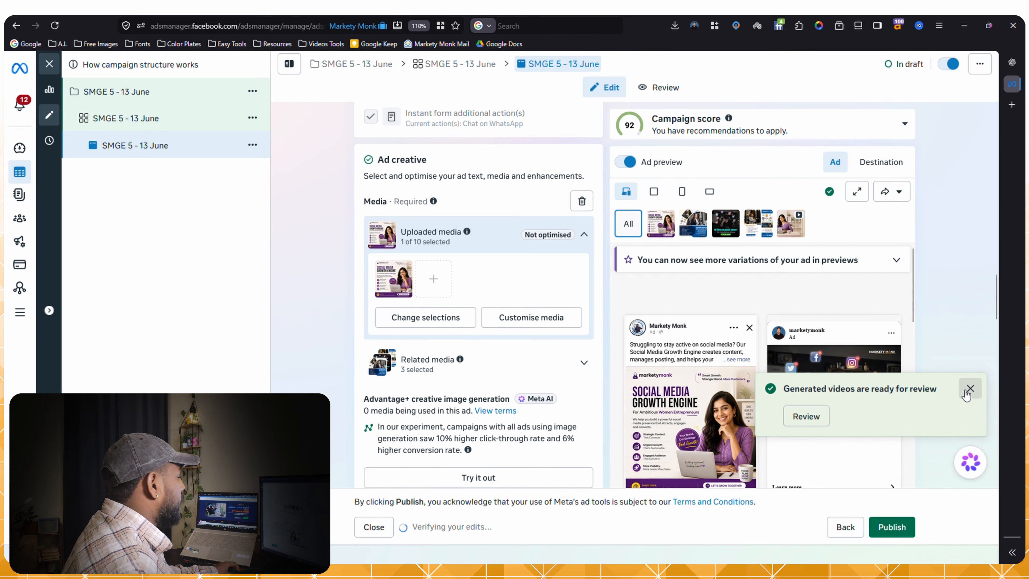
{"action": "left_click", "coordinate": [970, 389]}
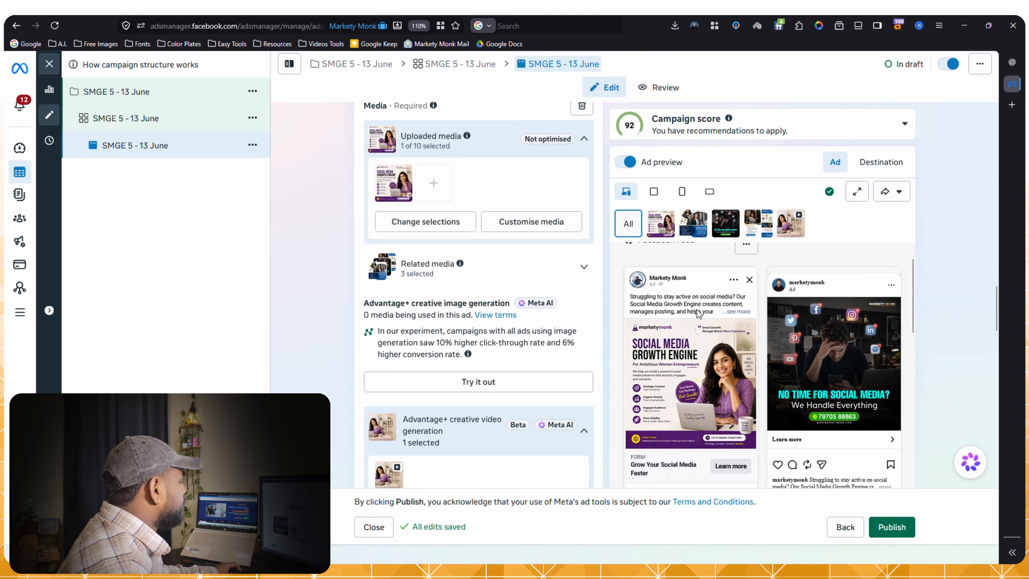
Step: Examine how the ad appears across the Facebook and Instagram feed placements in the advanced preview, and save it
{"action": "left_click", "coordinate": [857, 192]}
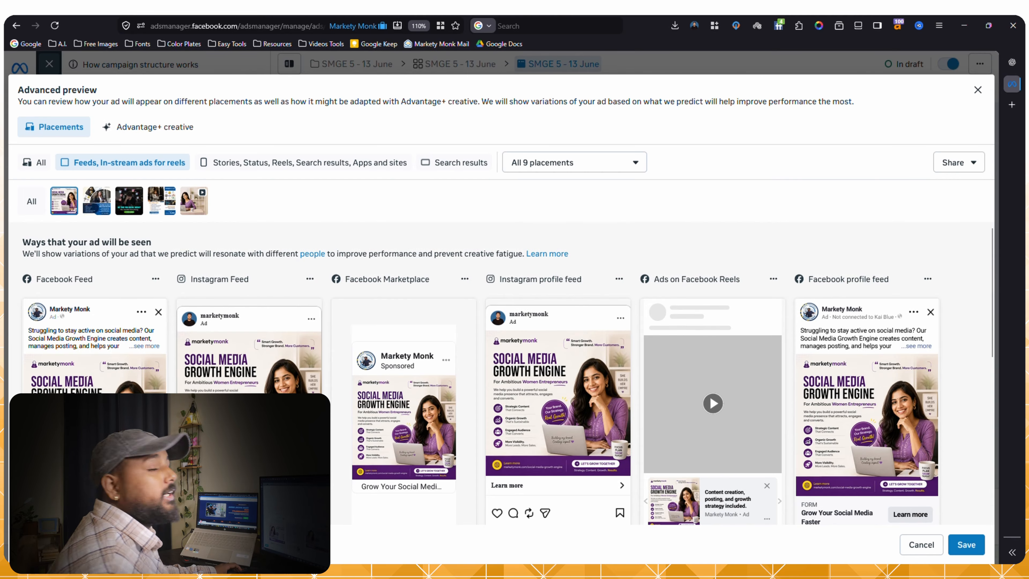
{"action": "scroll", "coordinate": [228, 236], "scroll_direction": "down", "scroll_amount": 1}
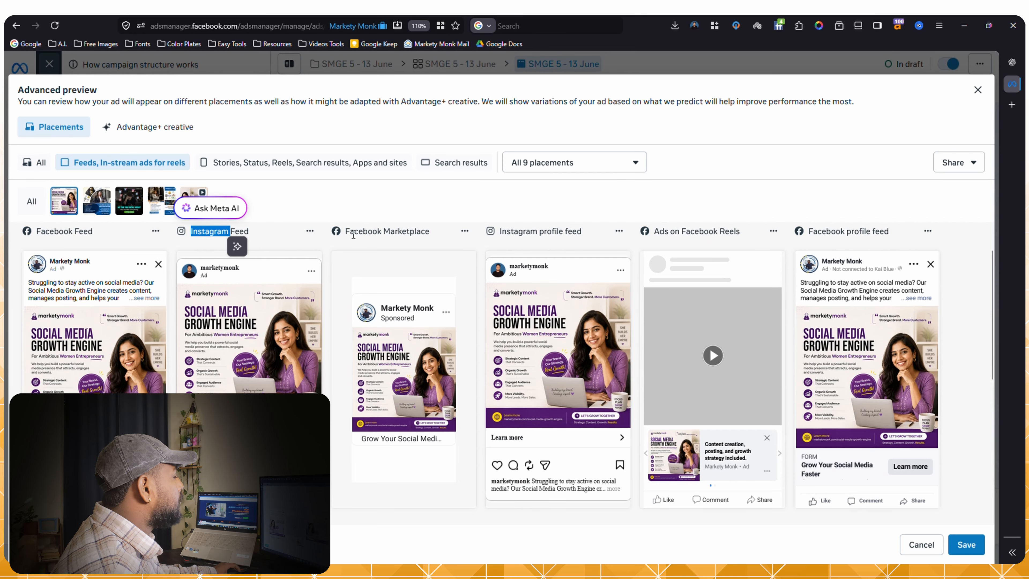
{"action": "left_click", "coordinate": [555, 230]}
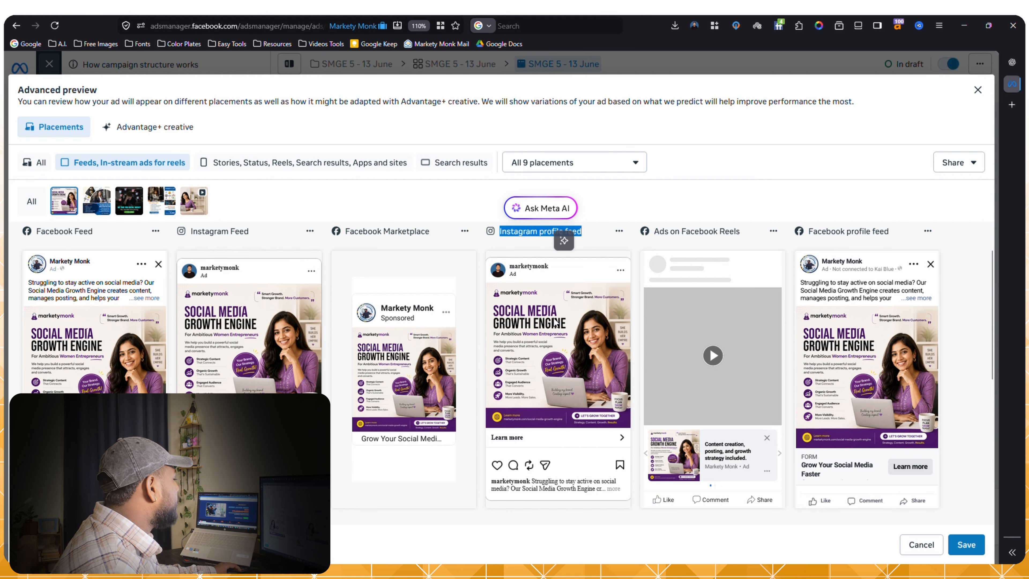
{"action": "scroll", "coordinate": [557, 322], "scroll_direction": "down", "scroll_amount": 1}
{"action": "scroll", "coordinate": [727, 294], "scroll_direction": "up", "scroll_amount": 1}
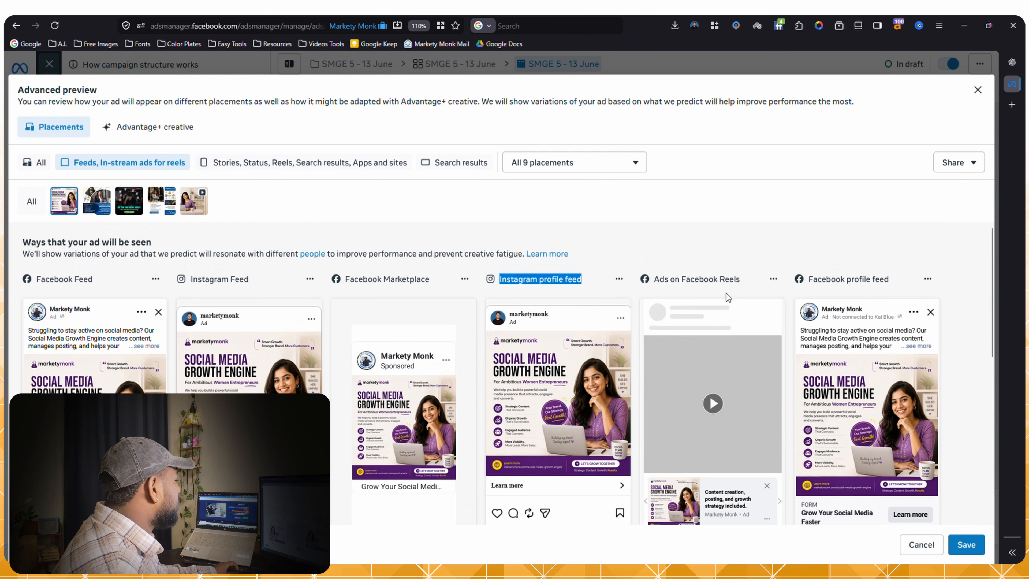
{"action": "double_click", "coordinate": [729, 279]}
{"action": "scroll", "coordinate": [867, 352], "scroll_direction": "down", "scroll_amount": 1}
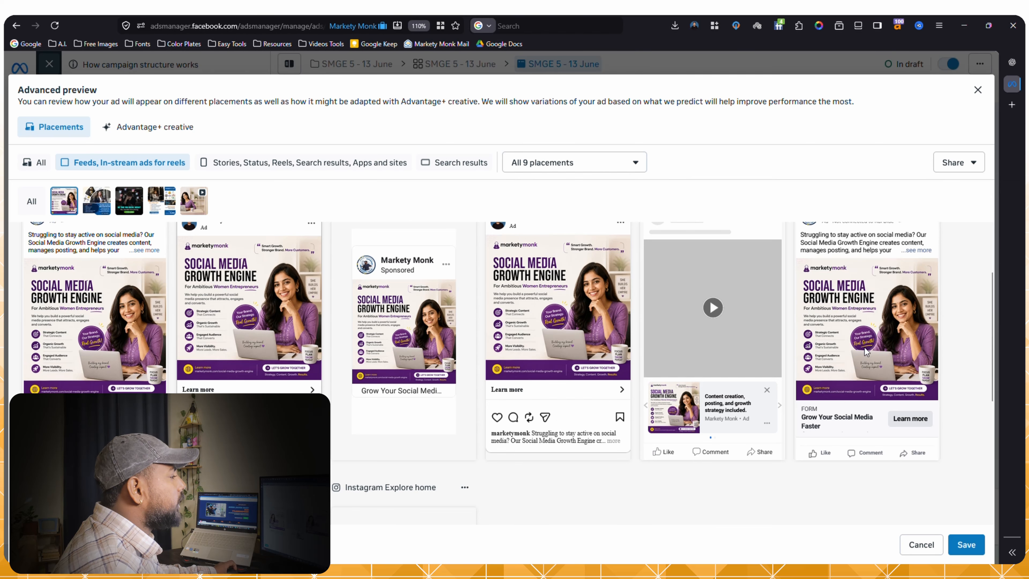
{"action": "scroll", "coordinate": [866, 351], "scroll_direction": "up", "scroll_amount": 2}
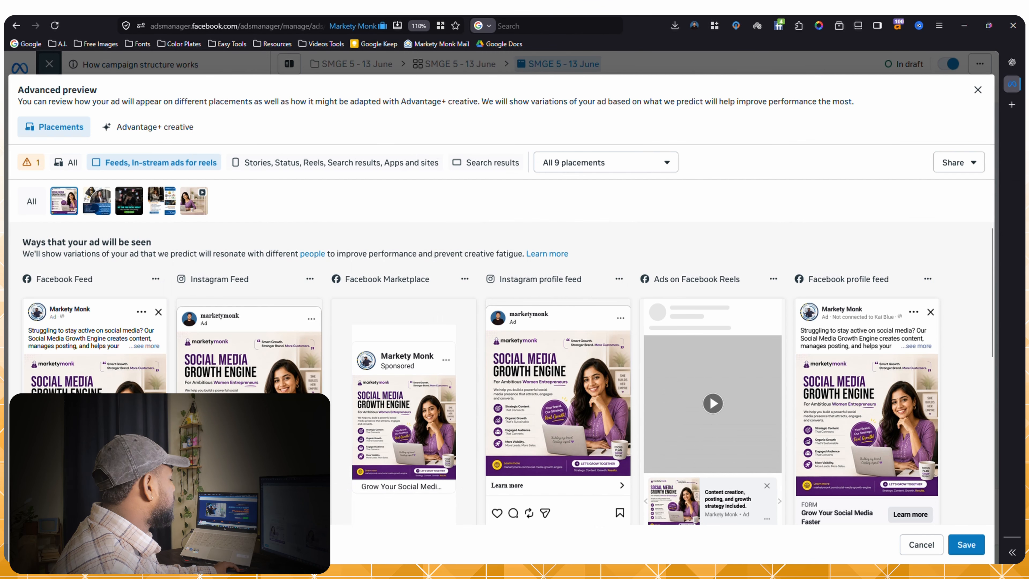
{"action": "left_click", "coordinate": [965, 544]}
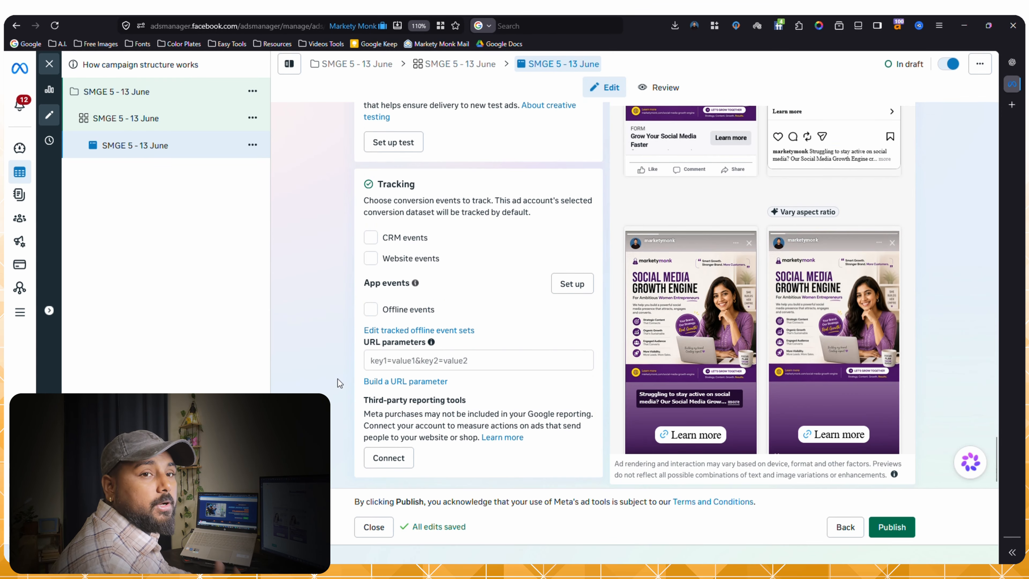